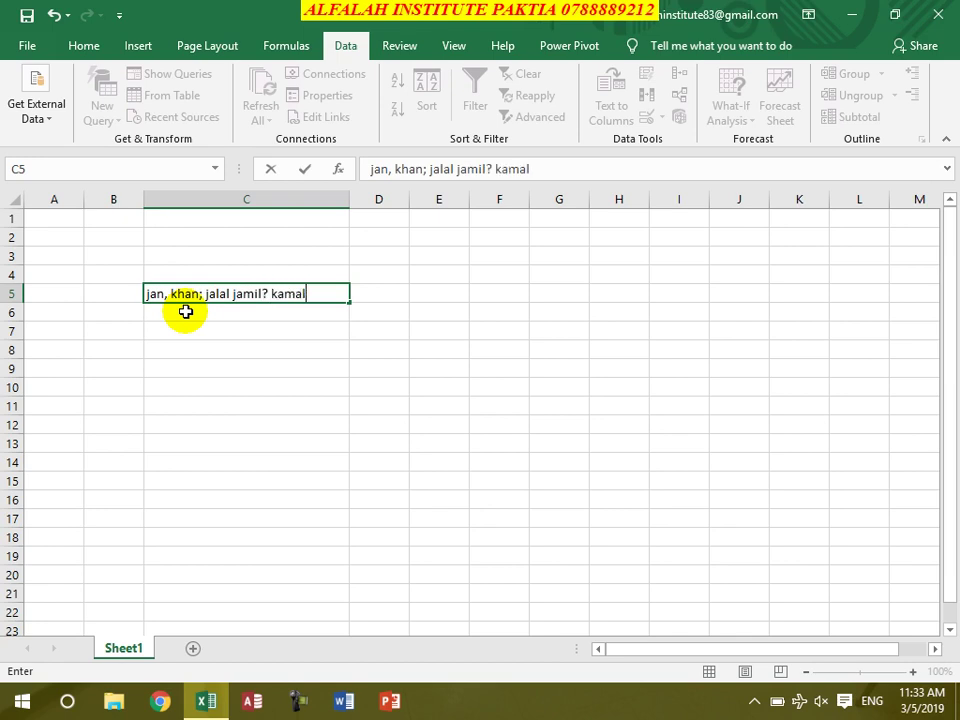
Step: Finish entering the sample list of names in cell C5 and keep that cell selected
click(185, 312)
click(316, 296)
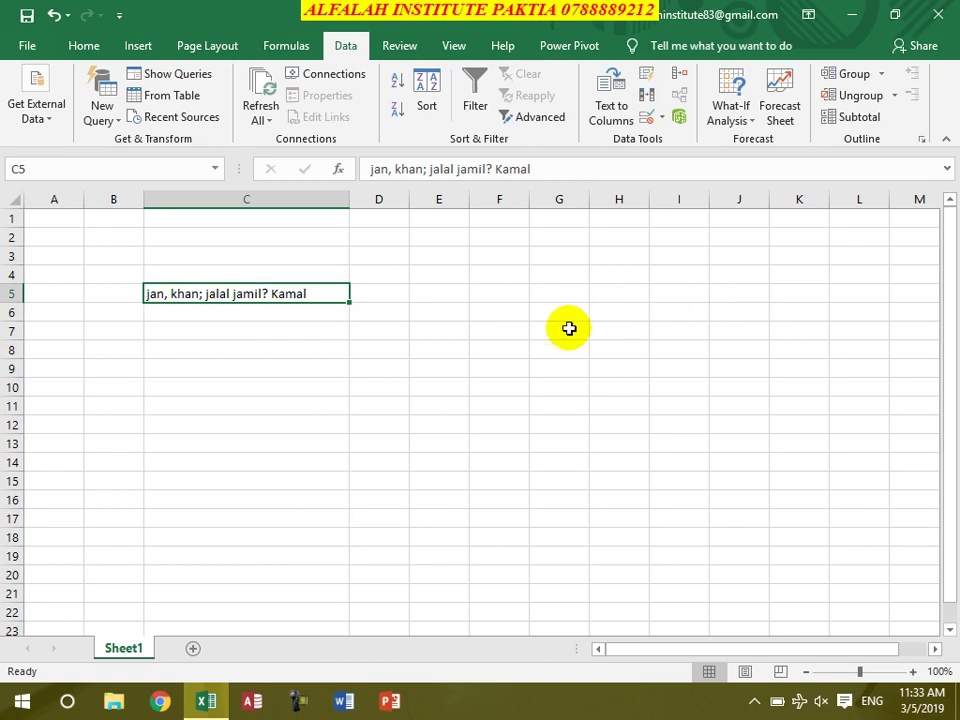
Step: Split cell C5 with Text to Columns using fixed width and the suggested column breaks, and undo the split
click(624, 107)
drag(278, 22, 554, 52)
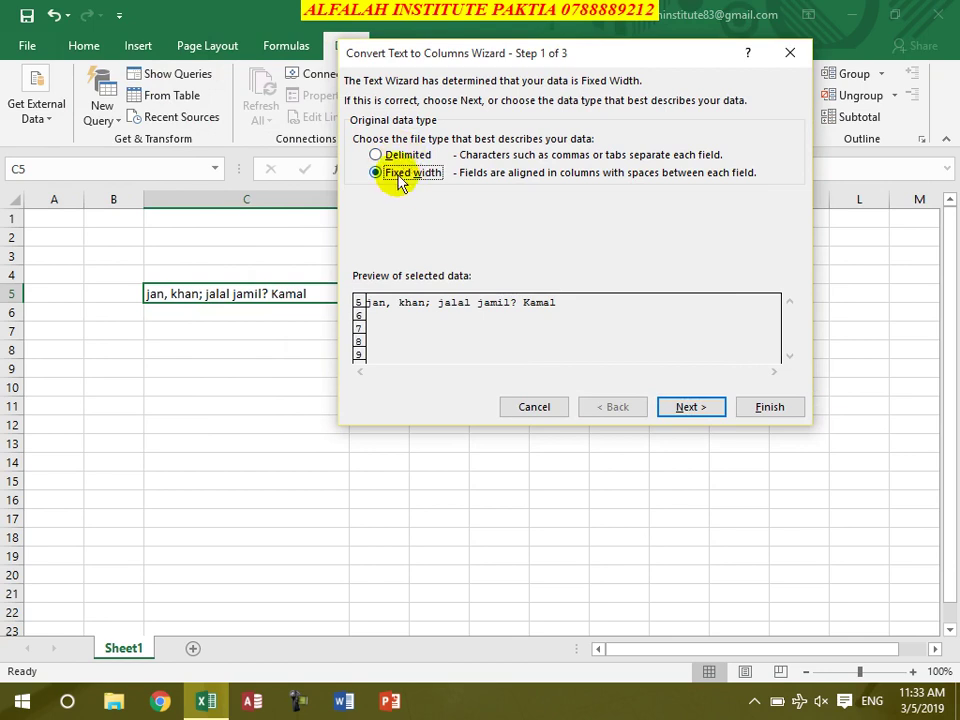
double_click(398, 178)
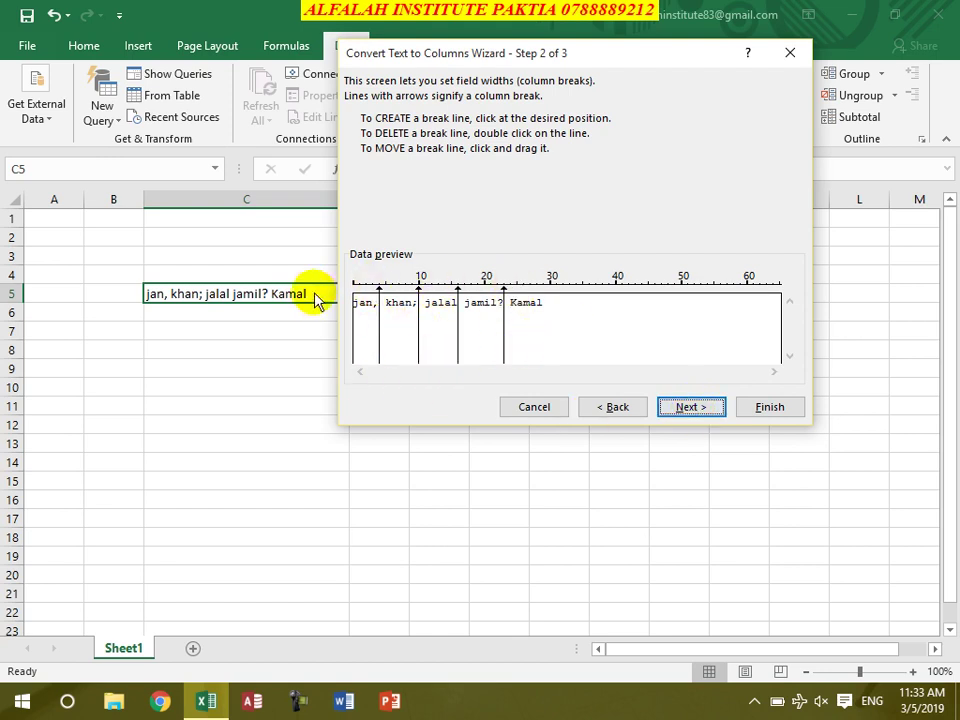
click(697, 408)
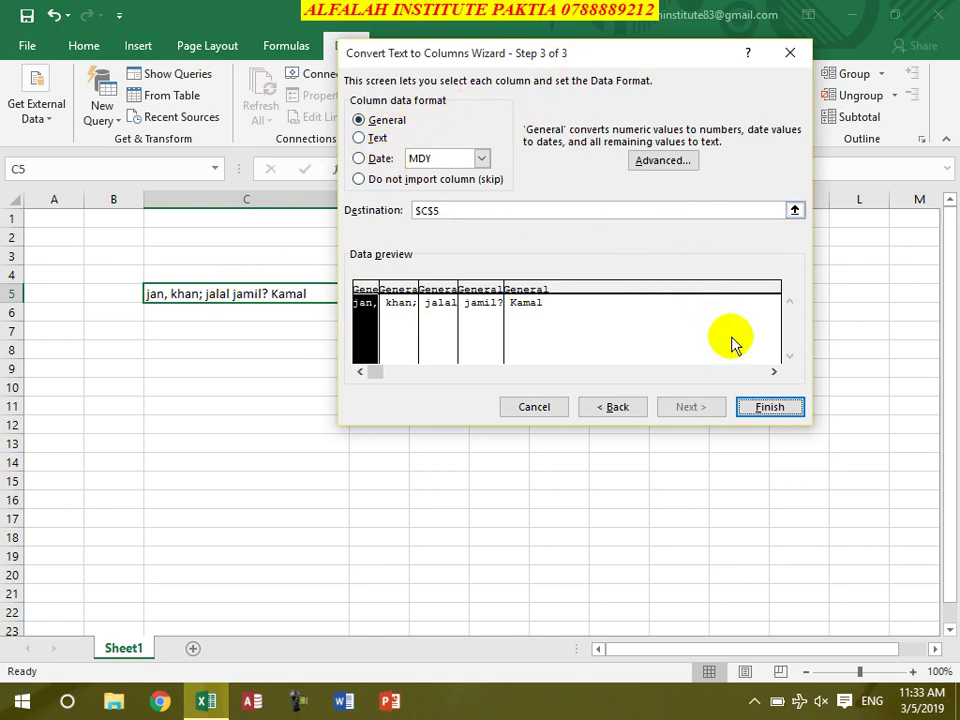
click(770, 408)
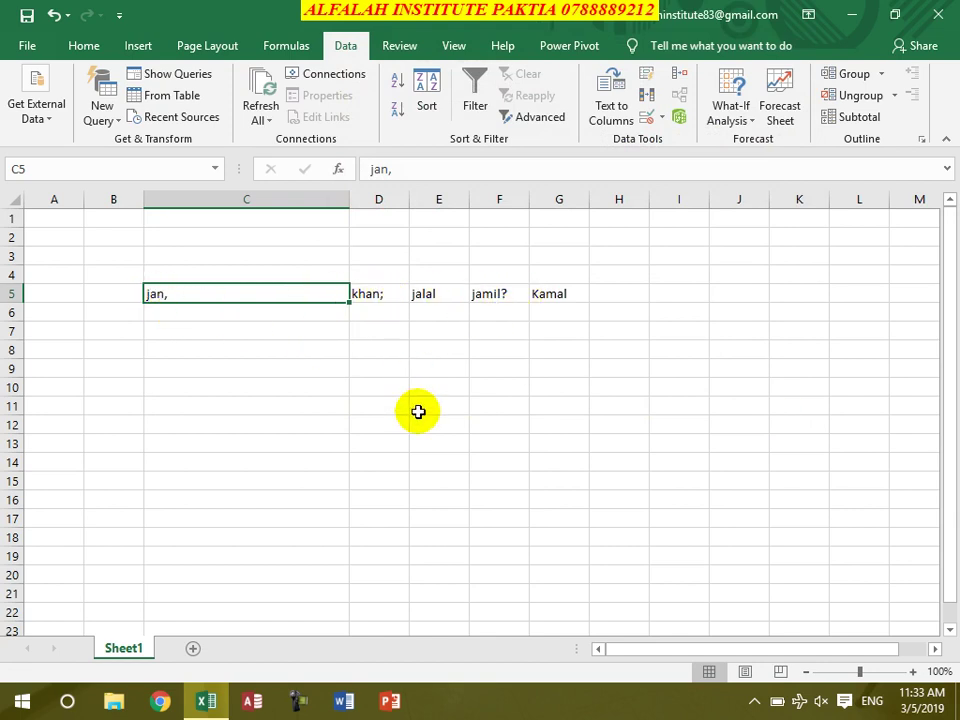
click(56, 16)
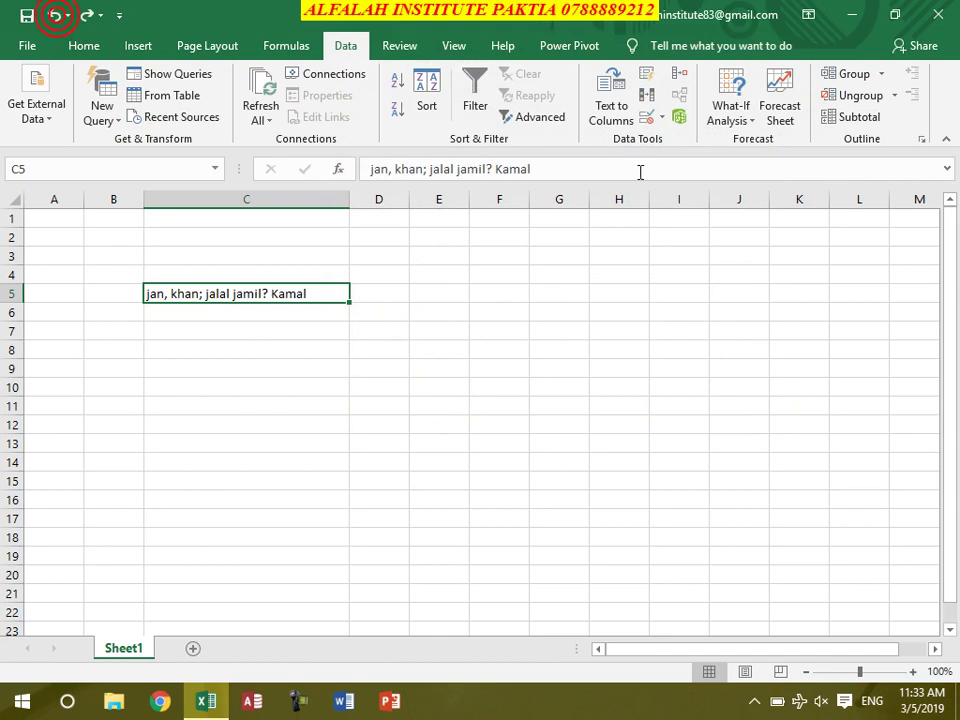
Step: Split cell C5 with Text to Columns as delimited data, using semicolon, comma, space and ? as delimiters and treating consecutive delimiters as one
click(611, 112)
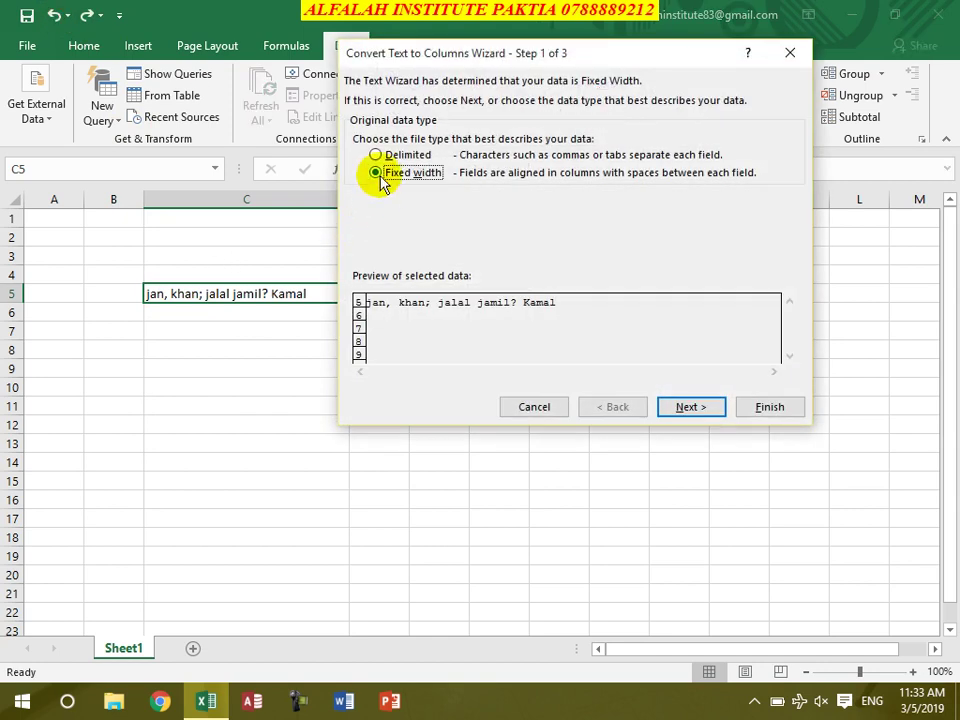
click(688, 408)
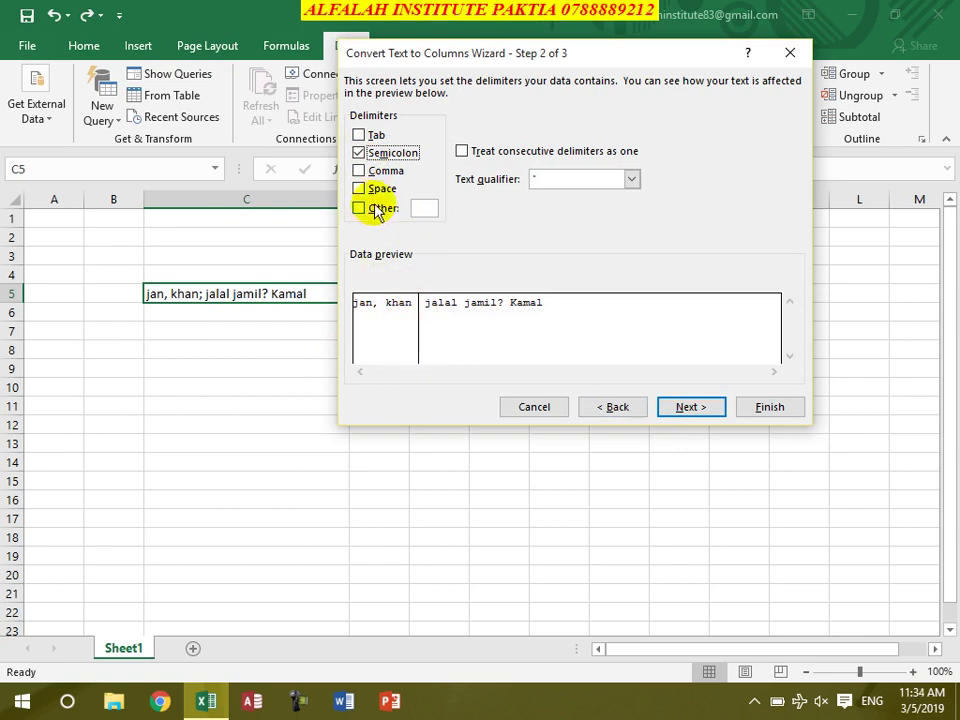
click(366, 171)
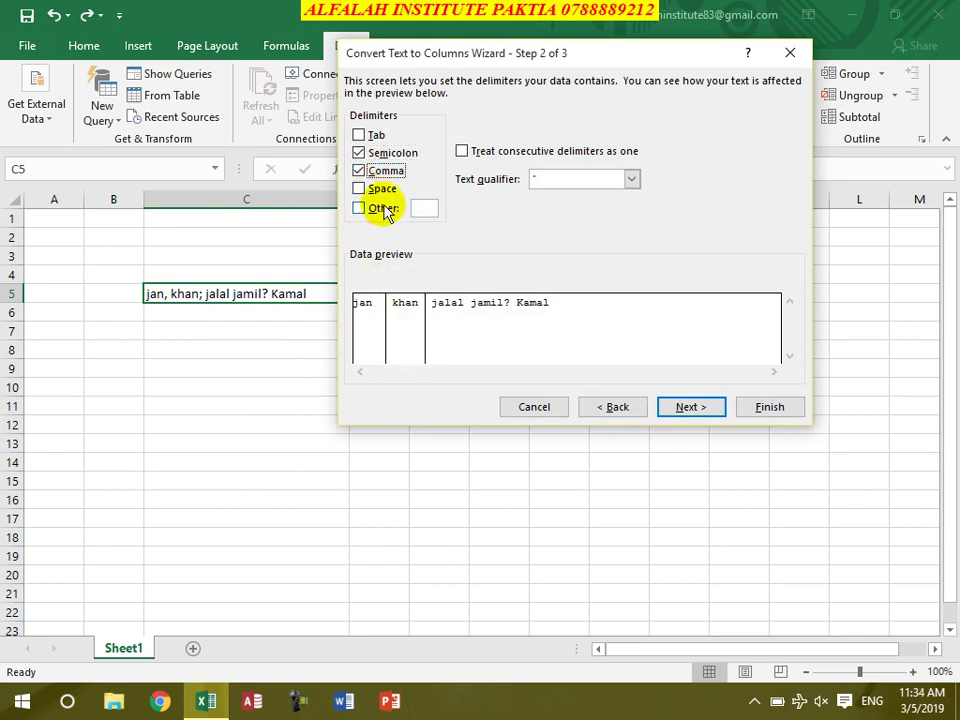
click(378, 188)
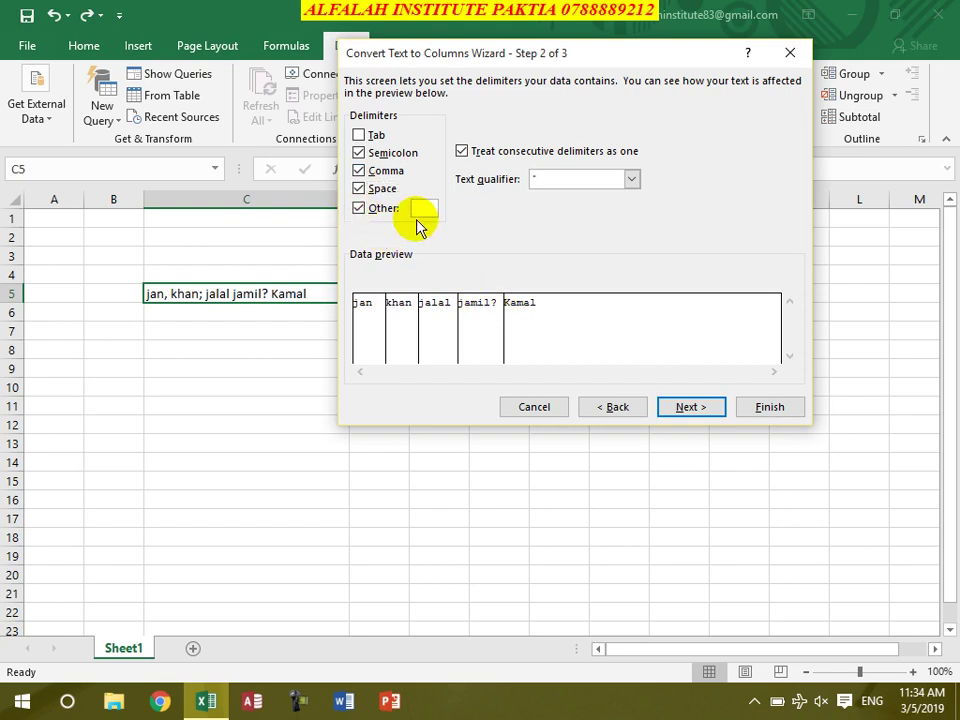
click(692, 407)
click(785, 407)
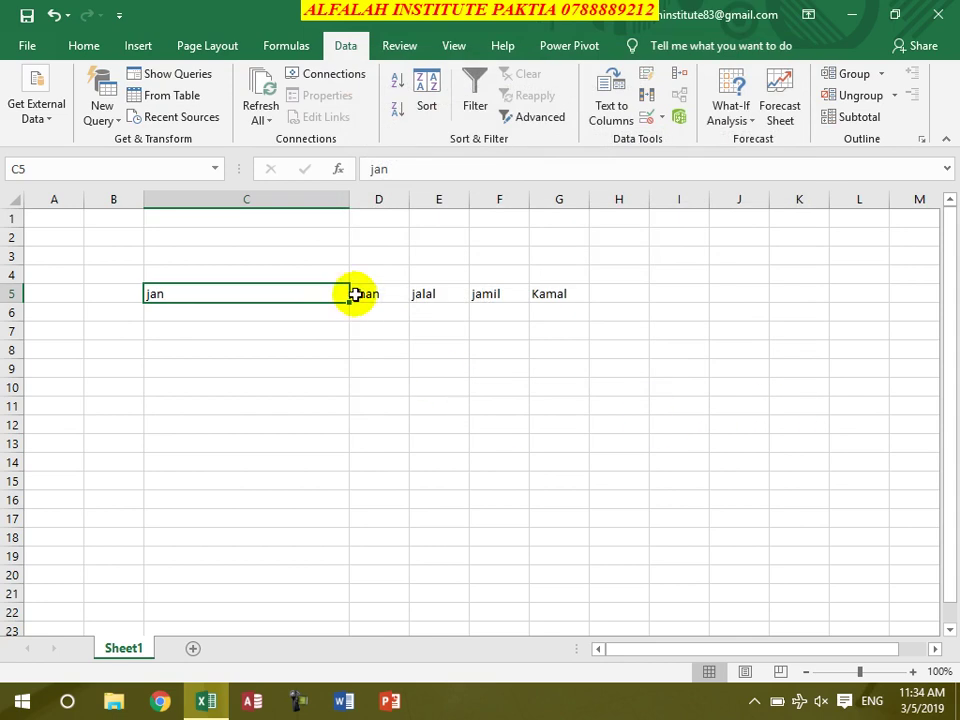
Step: Inspect the separated entries in cells C5 to G5
click(365, 458)
click(315, 311)
click(311, 293)
click(376, 293)
click(506, 311)
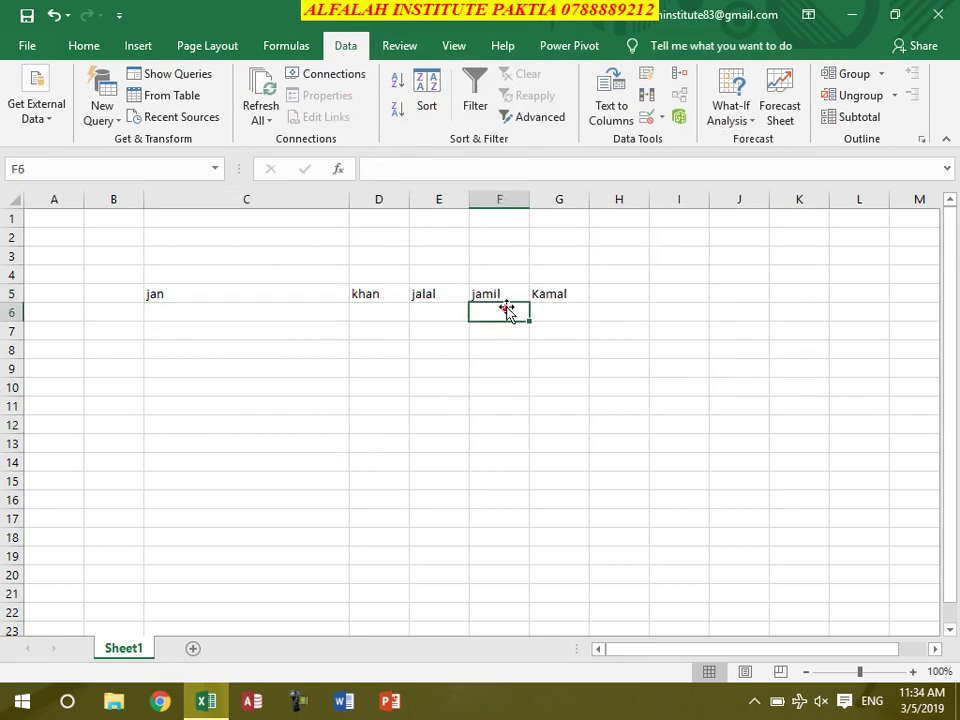
click(555, 294)
click(541, 351)
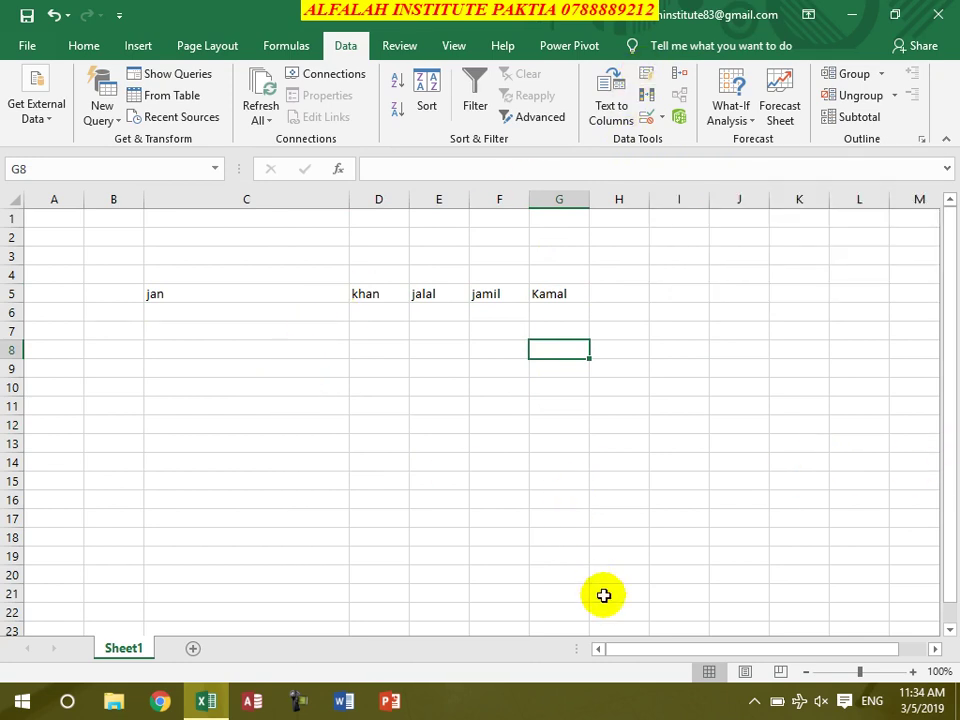
click(85, 44)
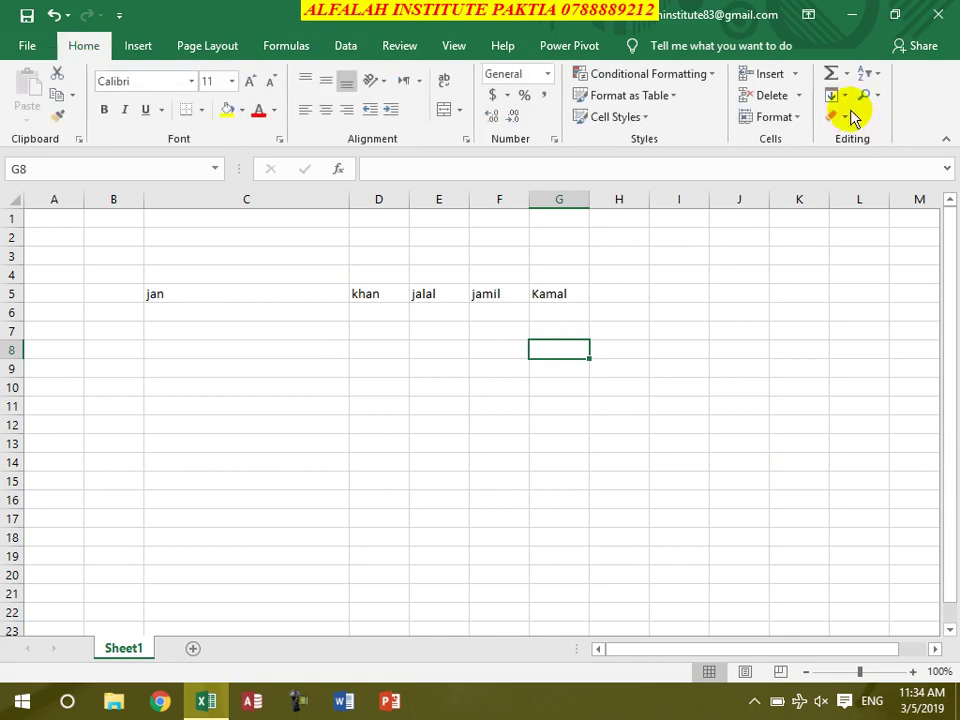
click(842, 98)
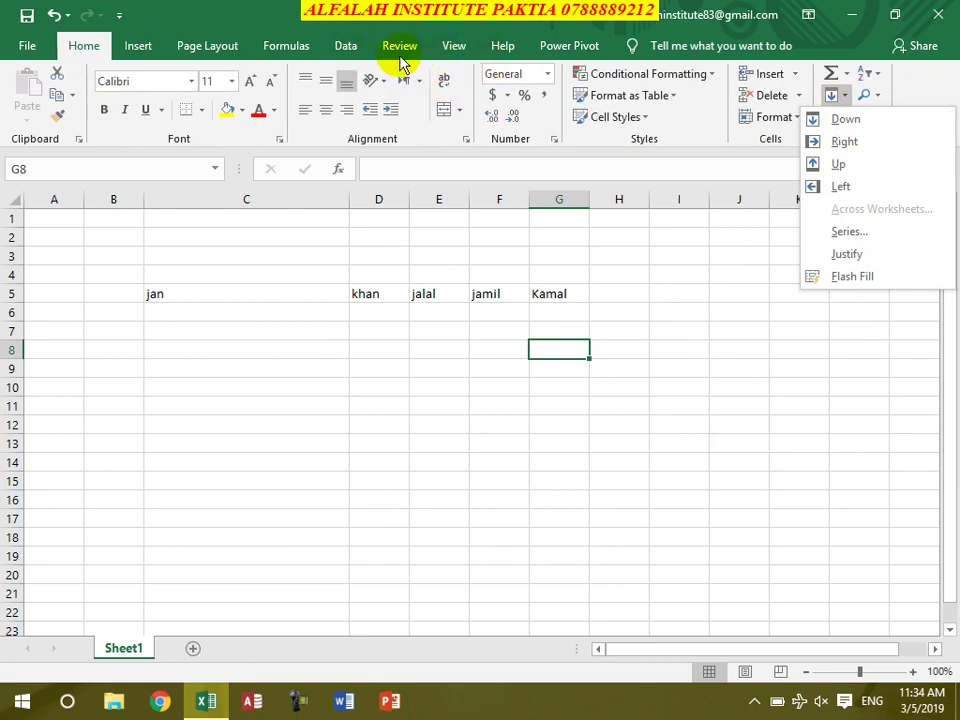
click(346, 45)
click(346, 45)
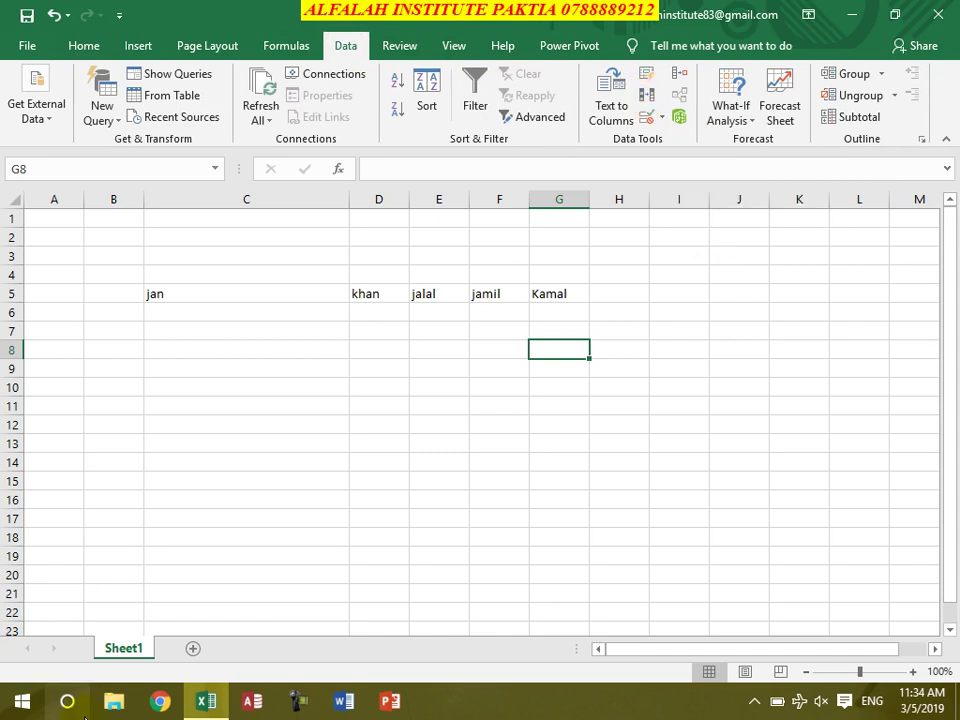
Step: Close Book1 without saving and open the existing workbook that holds the ID, Name, Program and Fee table
key(ctrl+w)
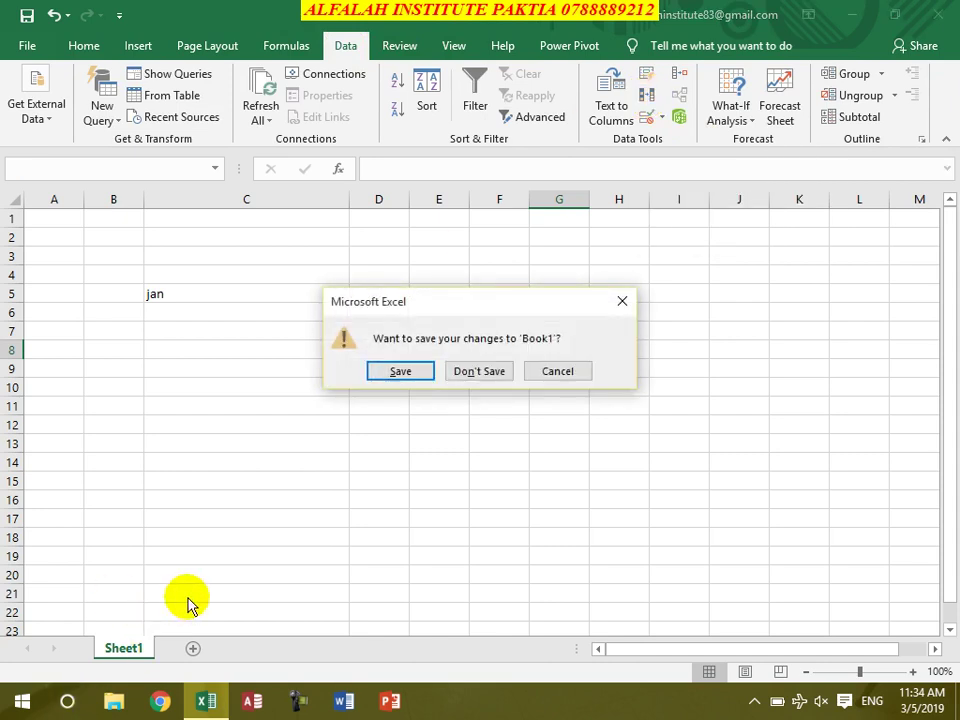
click(493, 373)
click(18, 44)
scroll(735, 339, up, 1)
click(590, 283)
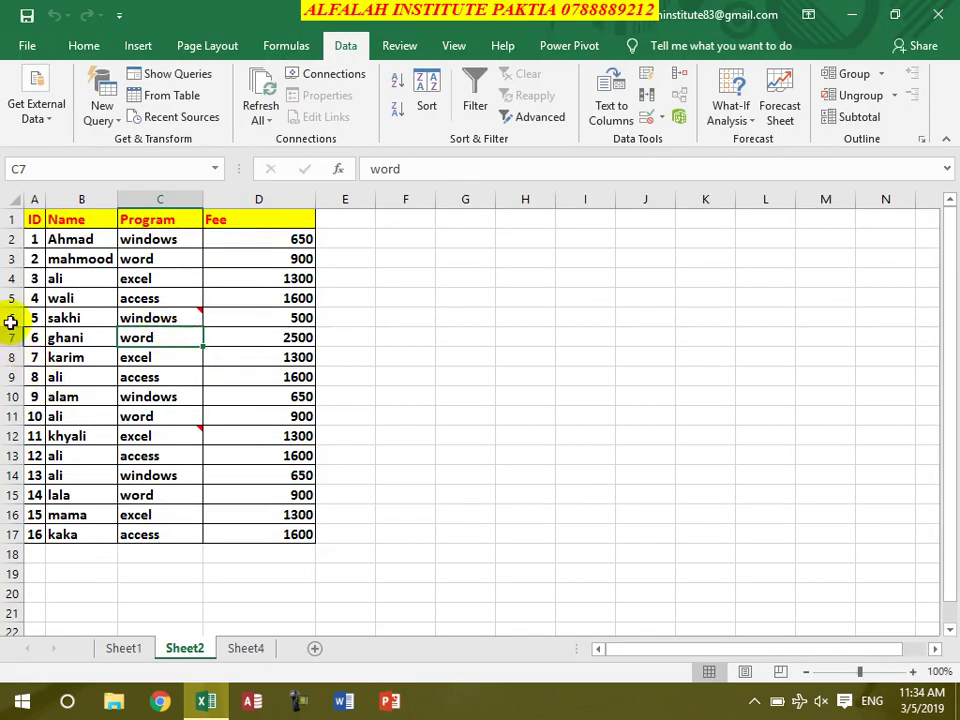
Step: Run Remove Duplicates on the Sheet2 table with headers, comparing the ID, Name, Program and Fee columns
click(648, 100)
drag(572, 144, 551, 134)
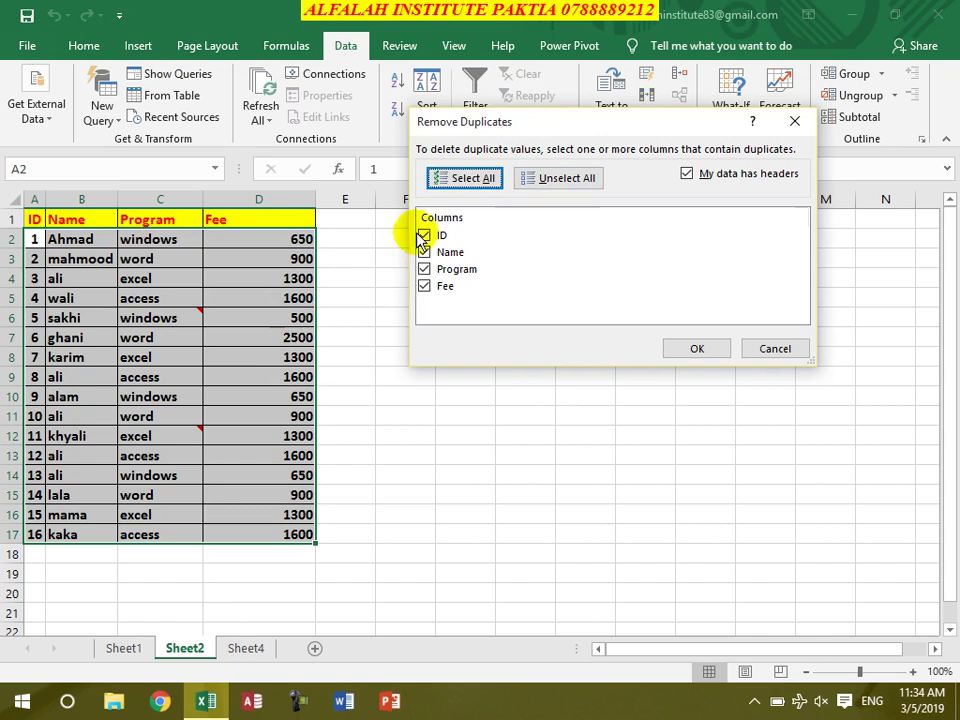
click(555, 179)
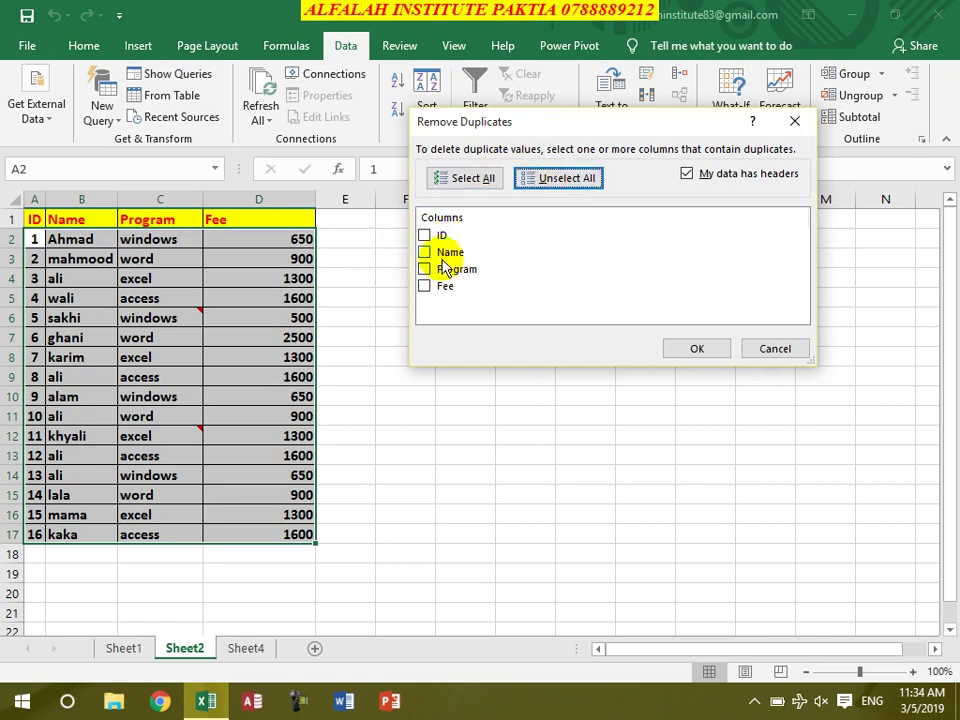
click(458, 180)
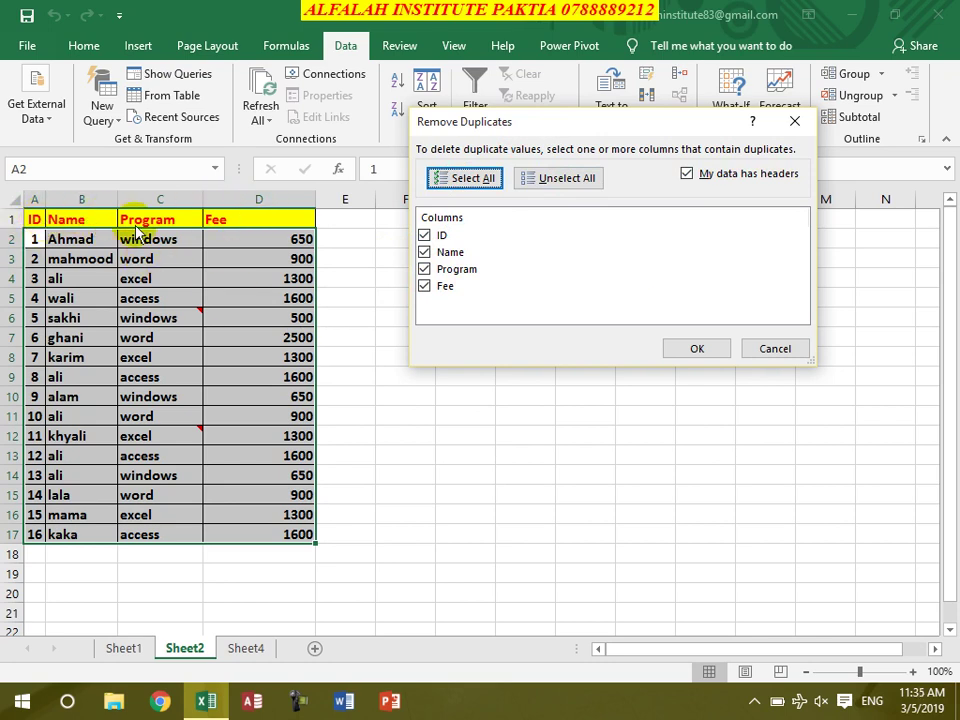
click(688, 175)
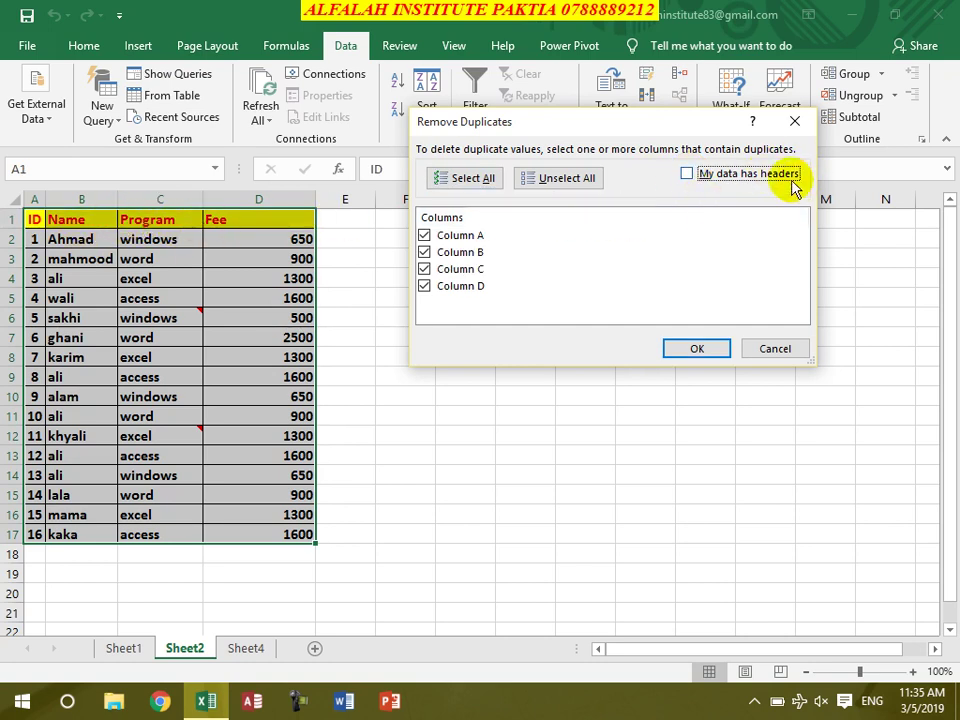
click(687, 176)
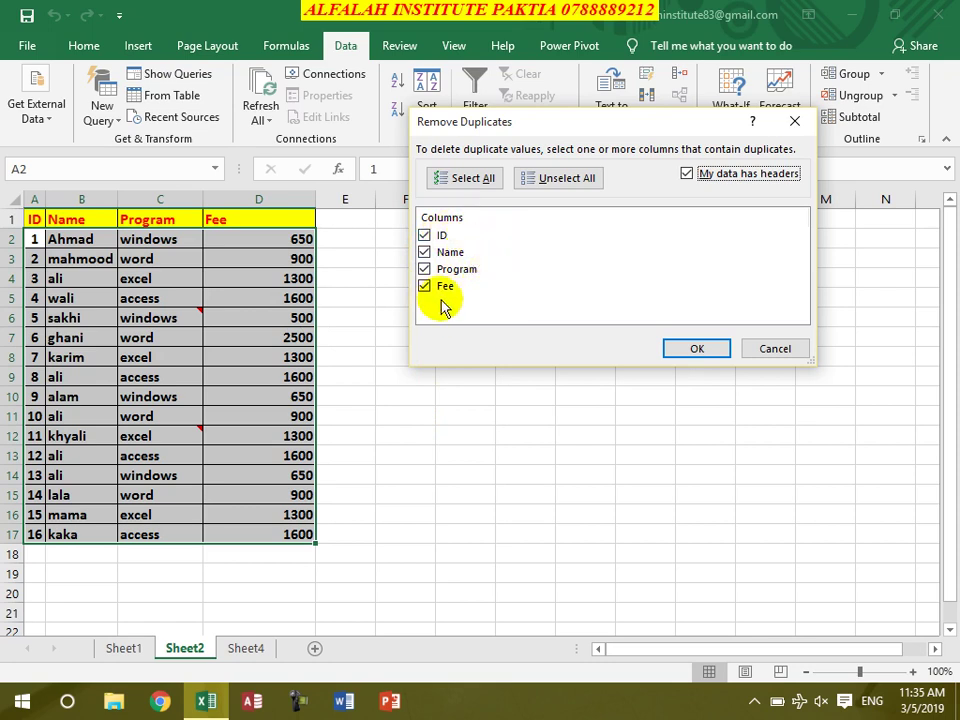
click(690, 352)
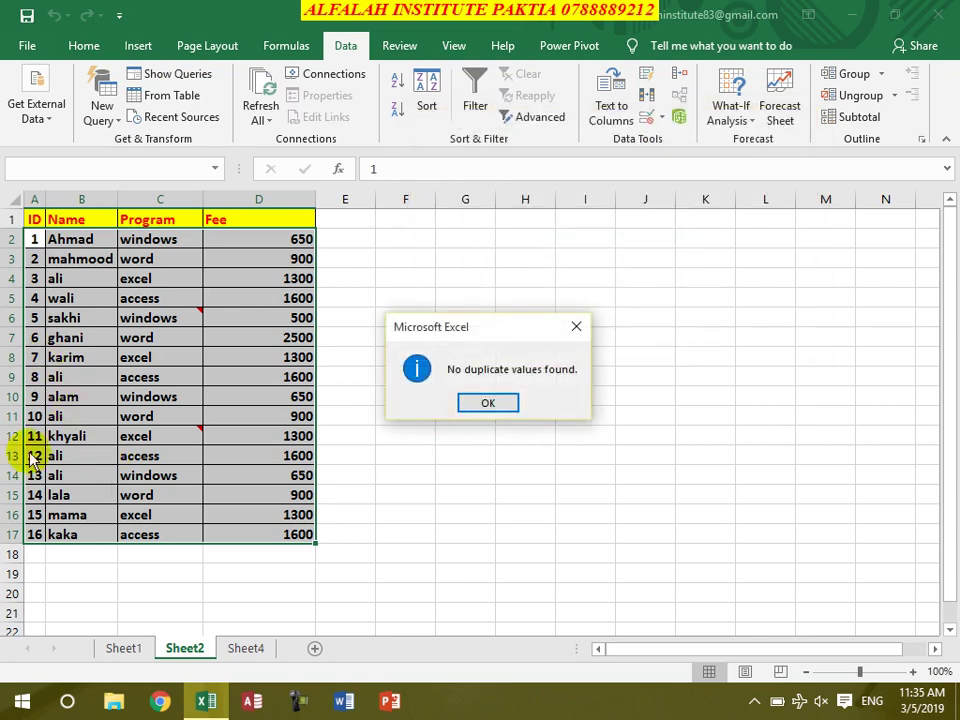
click(490, 403)
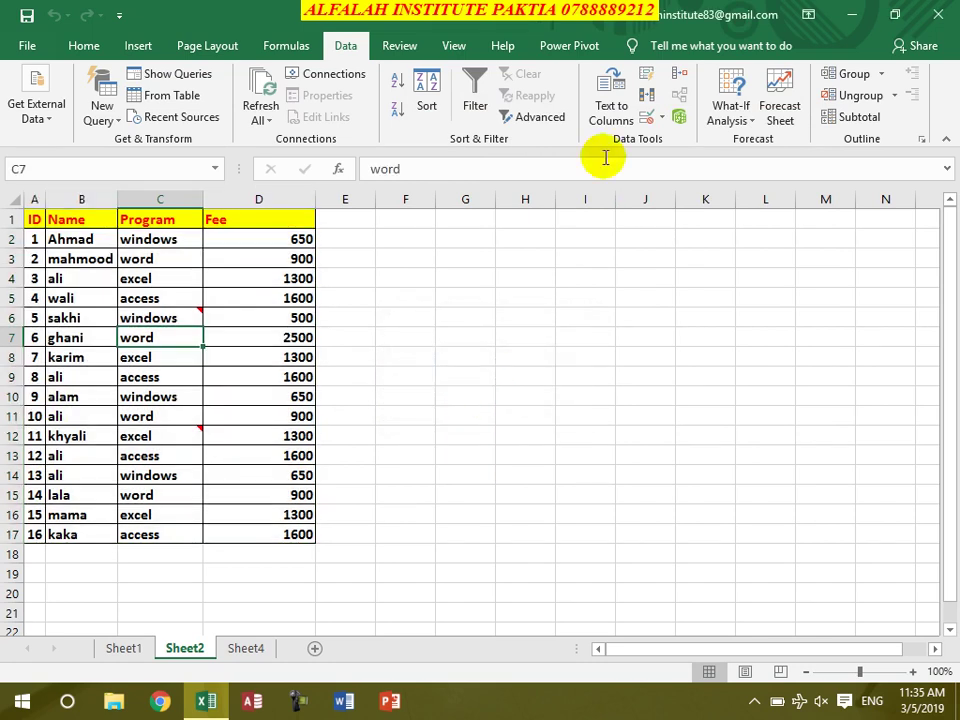
Step: Remove duplicate rows from the table comparing only Name, Program and Fee, and undo the removal
click(651, 100)
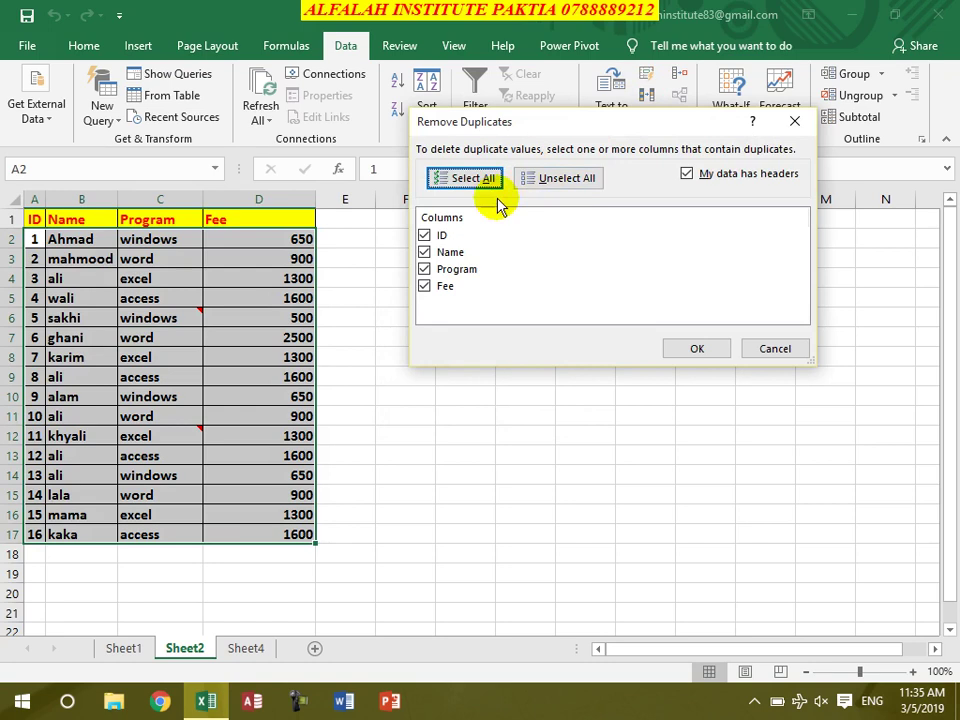
click(424, 237)
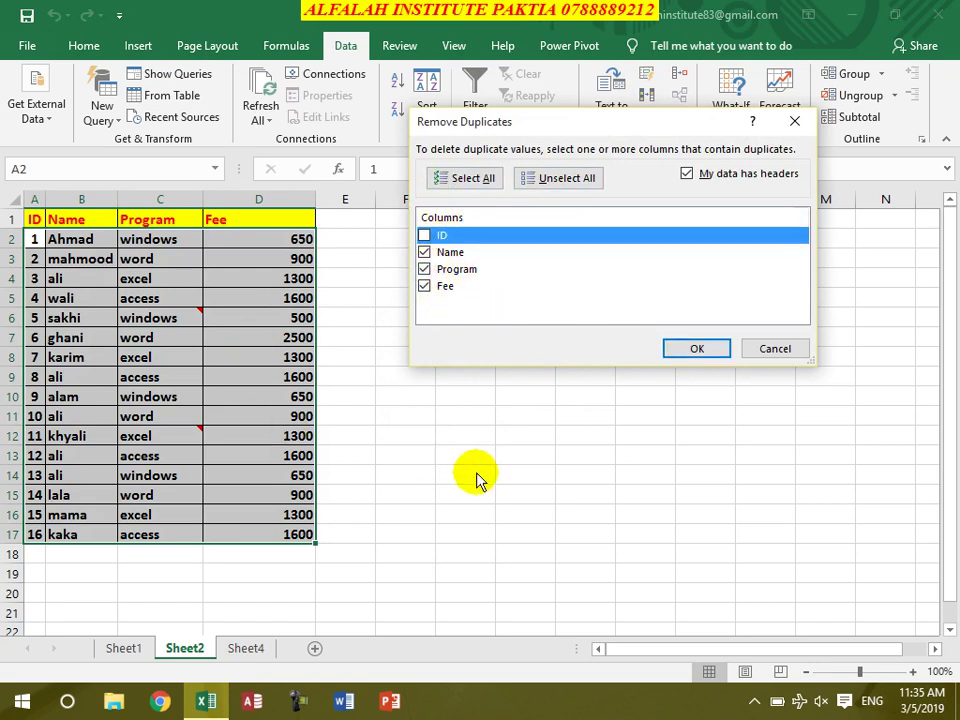
click(697, 348)
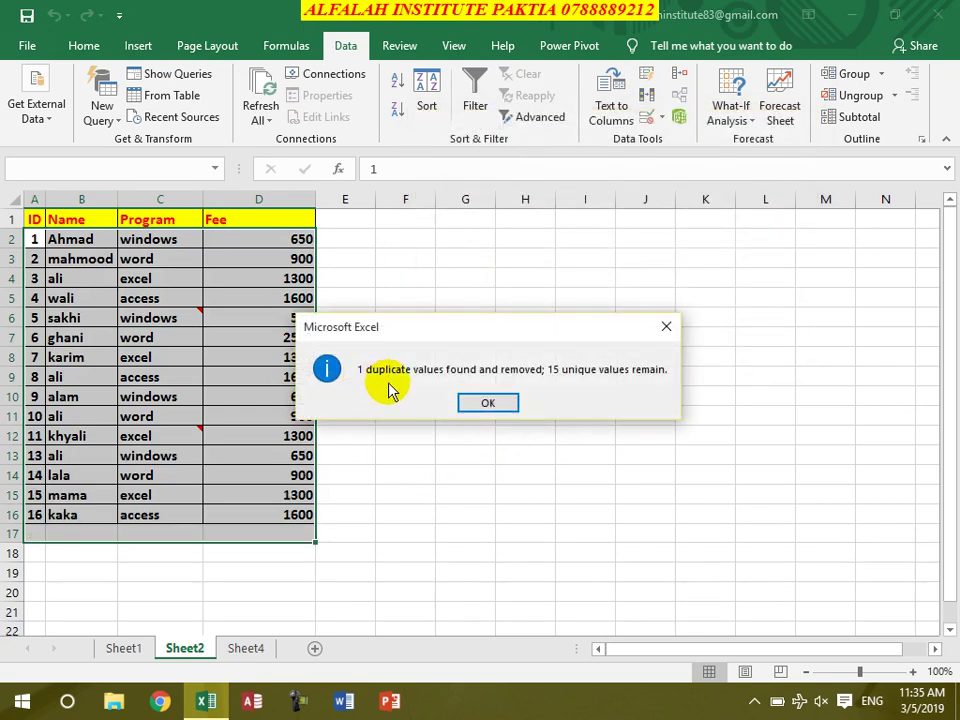
click(487, 404)
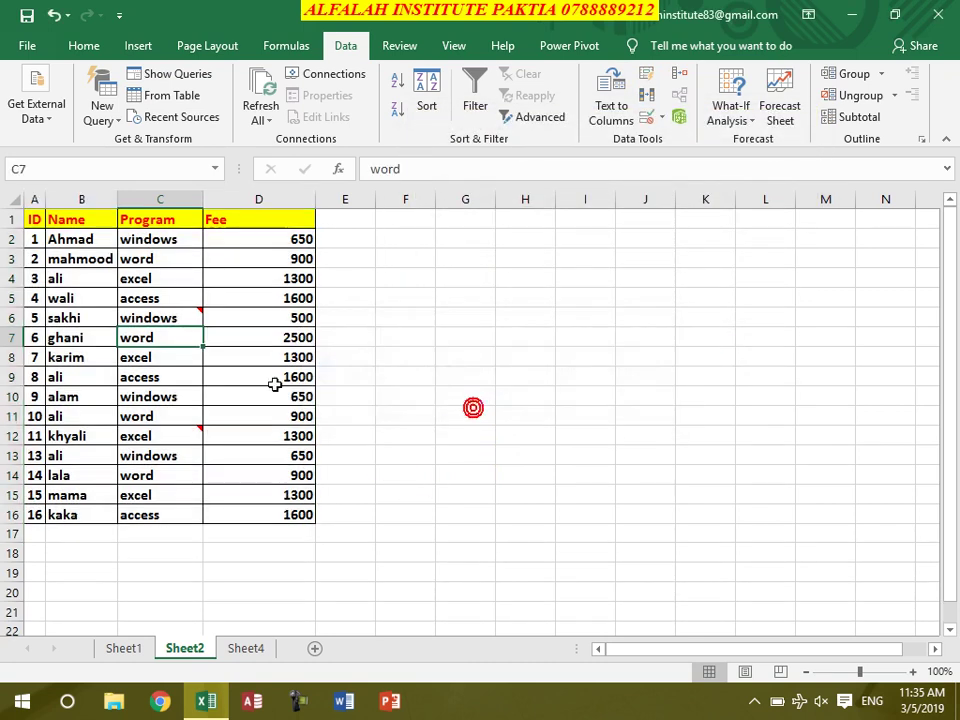
click(52, 16)
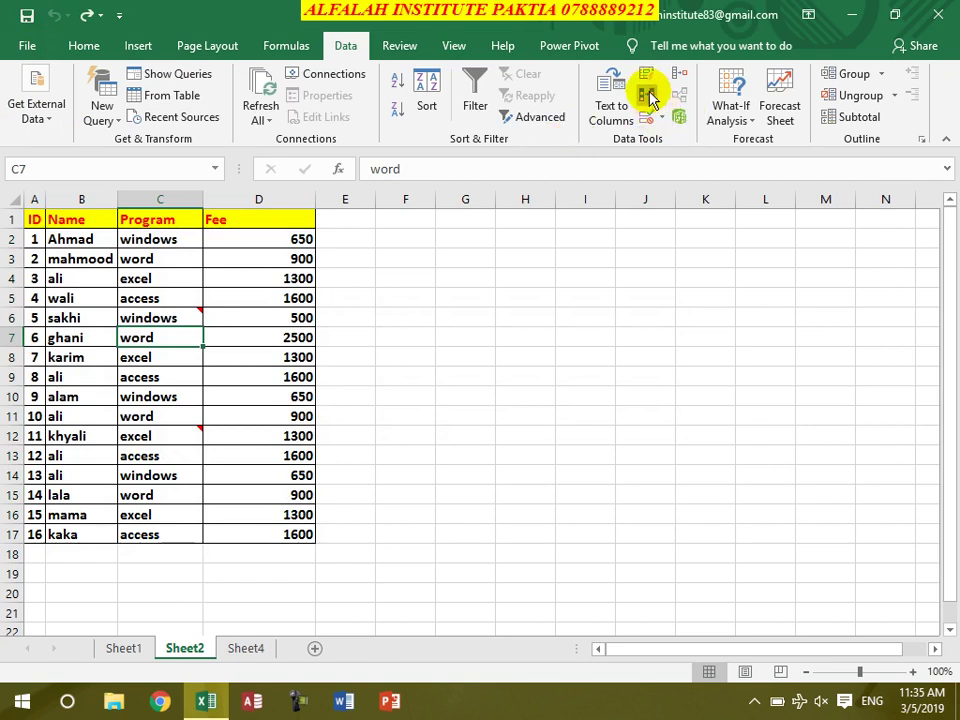
Step: Remove duplicate rows from the table comparing only the Name column, and undo the removal
click(647, 92)
click(555, 180)
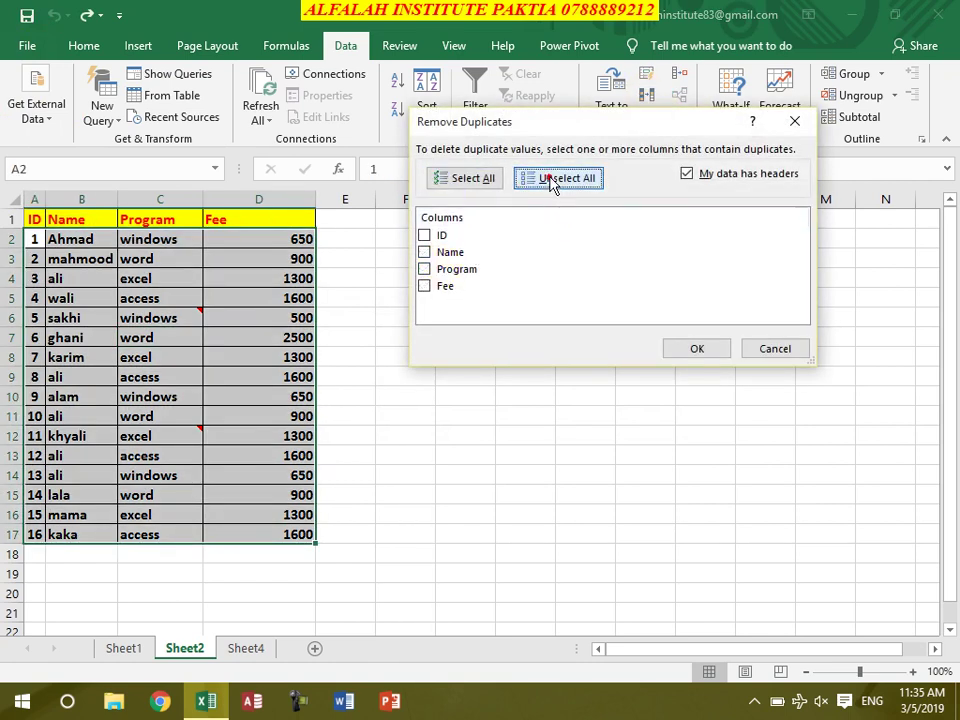
click(432, 253)
click(424, 252)
click(690, 350)
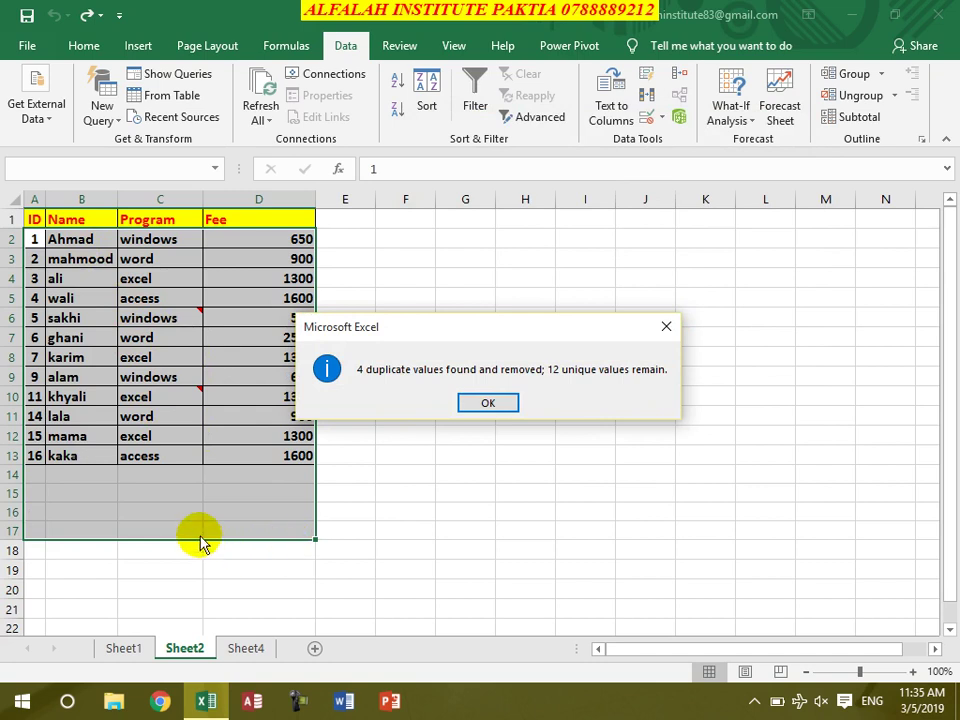
click(477, 405)
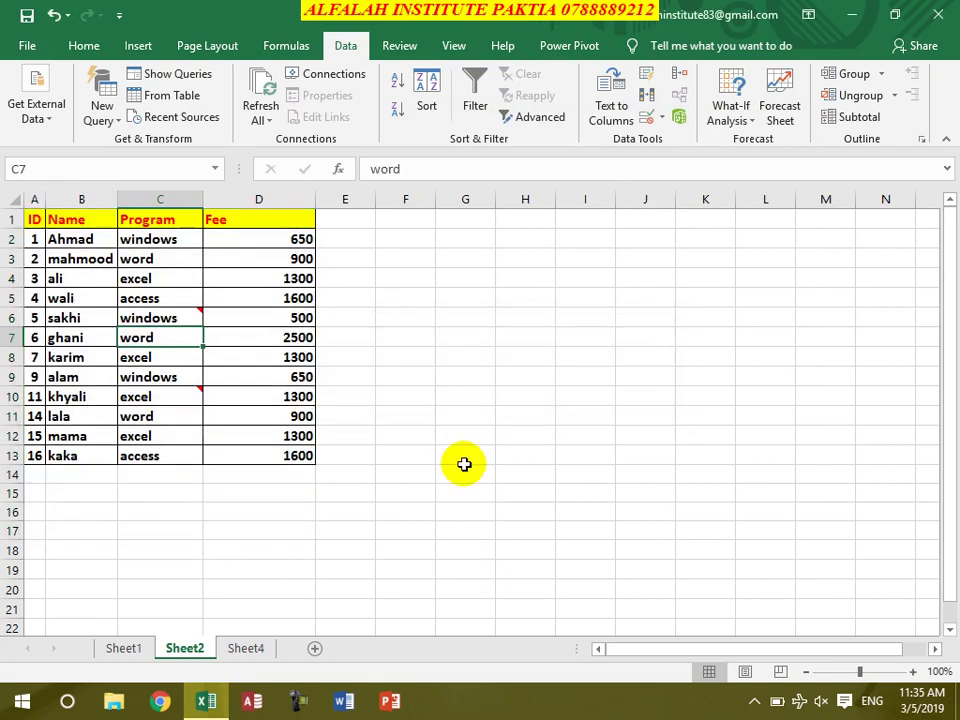
key(ctrl+z)
Step: Restrict the Fee cells D2:D17 with data validation to whole numbers between 500 and 1000
drag(280, 231, 285, 534)
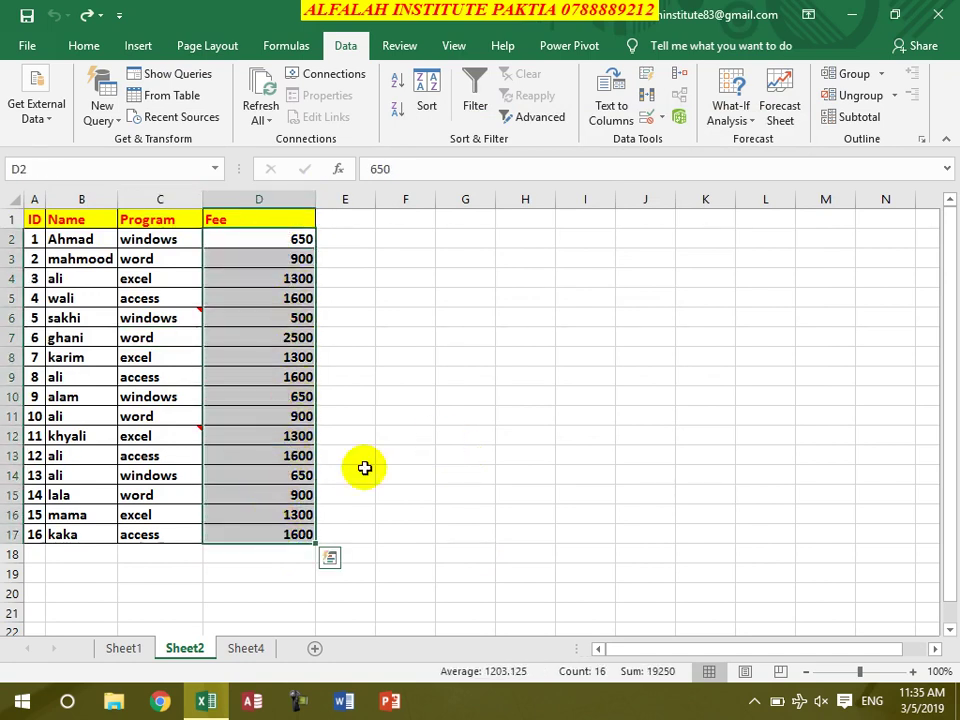
click(650, 119)
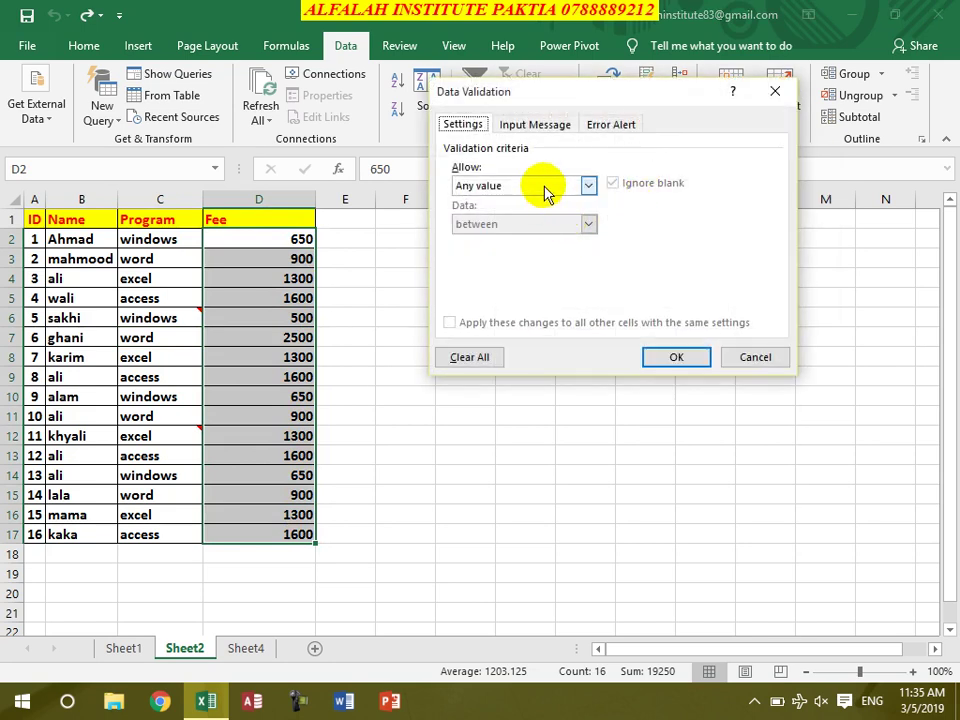
click(545, 186)
click(531, 215)
click(507, 261)
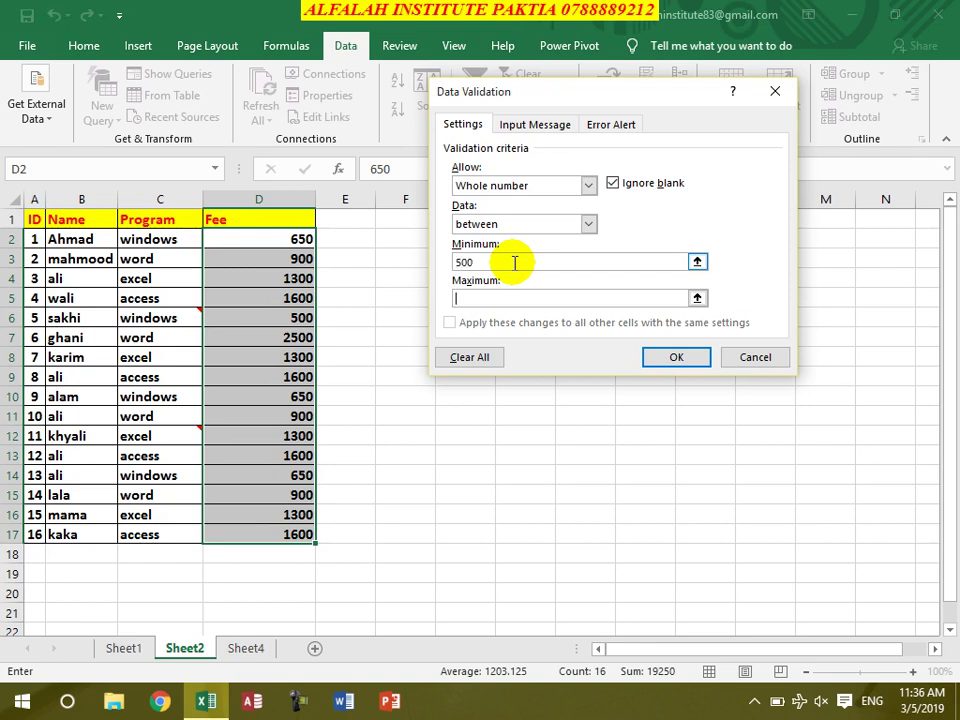
key(Tab)
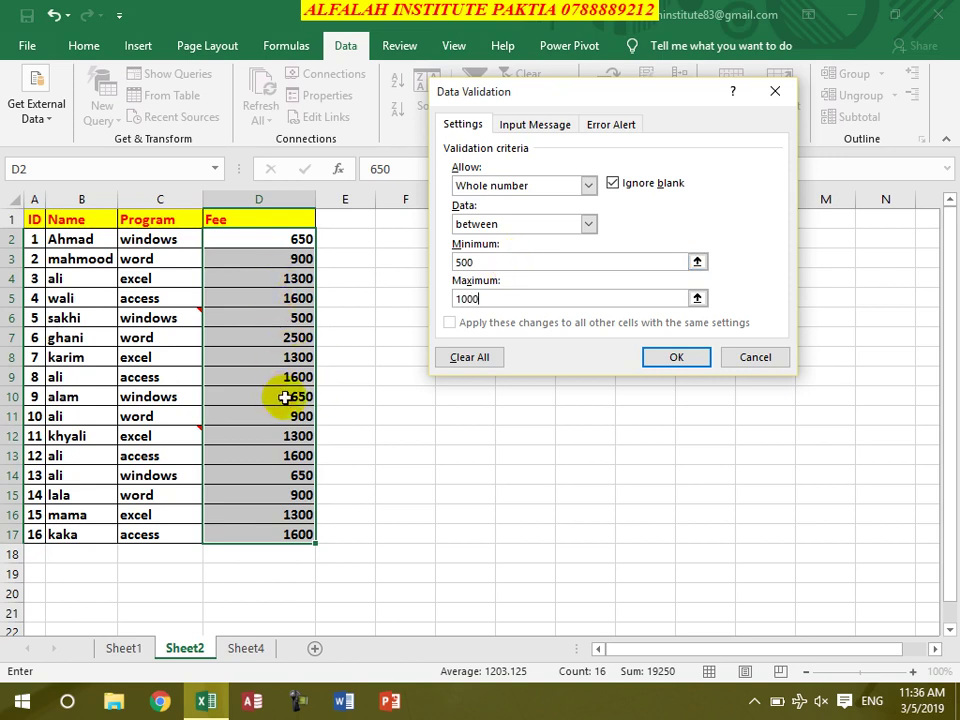
click(684, 358)
Step: Test the validation rule by trying to enter 400 in Fee cell D7, and cancel the entry
click(287, 340)
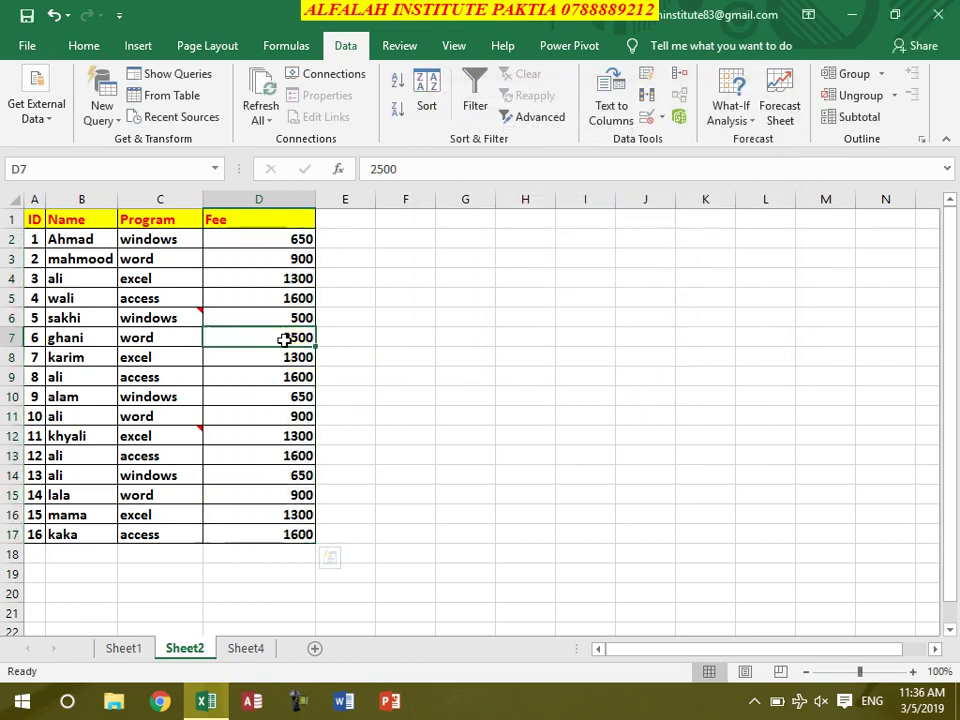
text(4)
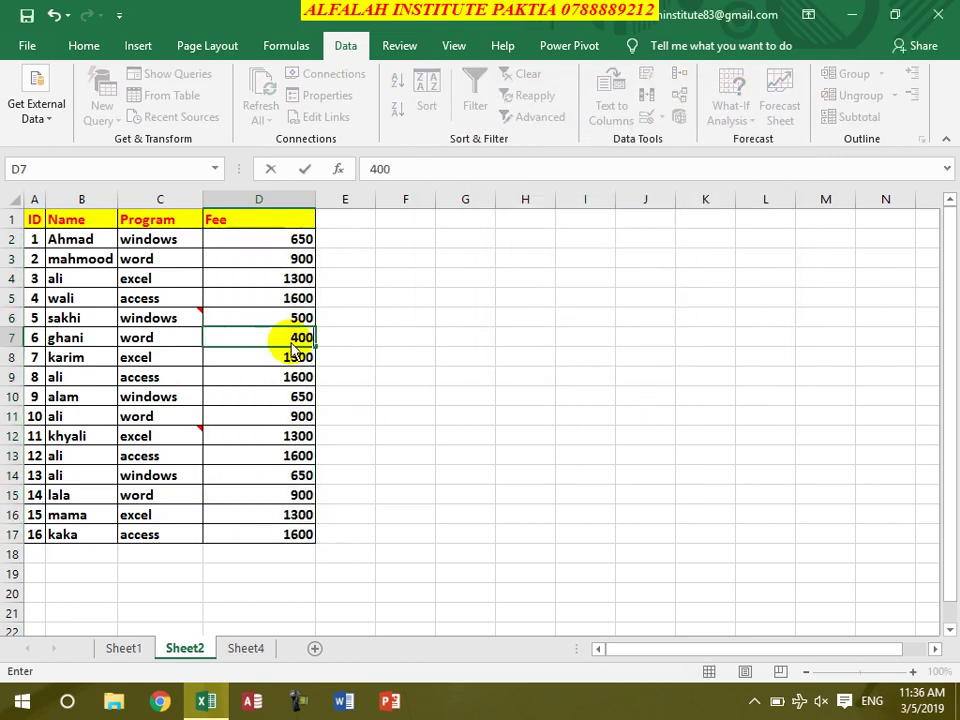
text(00)
key(Return)
key(Escape)
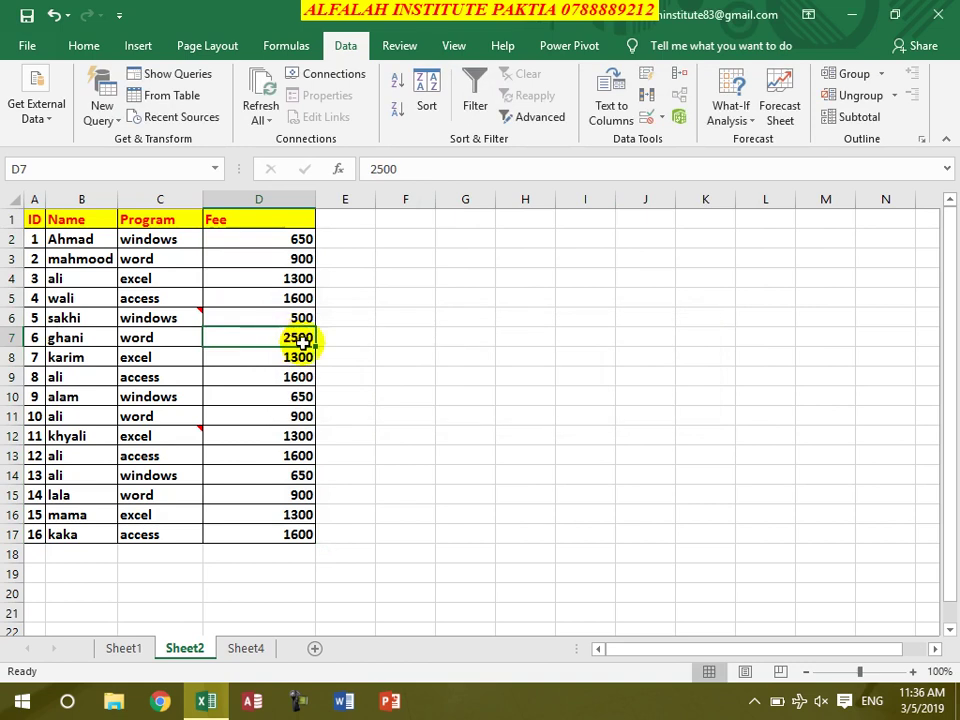
Step: Add a validation input message to D2:D17 with the title "خبرتیا!" and the text "د ۵۰۰ او ۱۰۰۰ تر منځ فیس ولیکئ"
drag(277, 369, 262, 532)
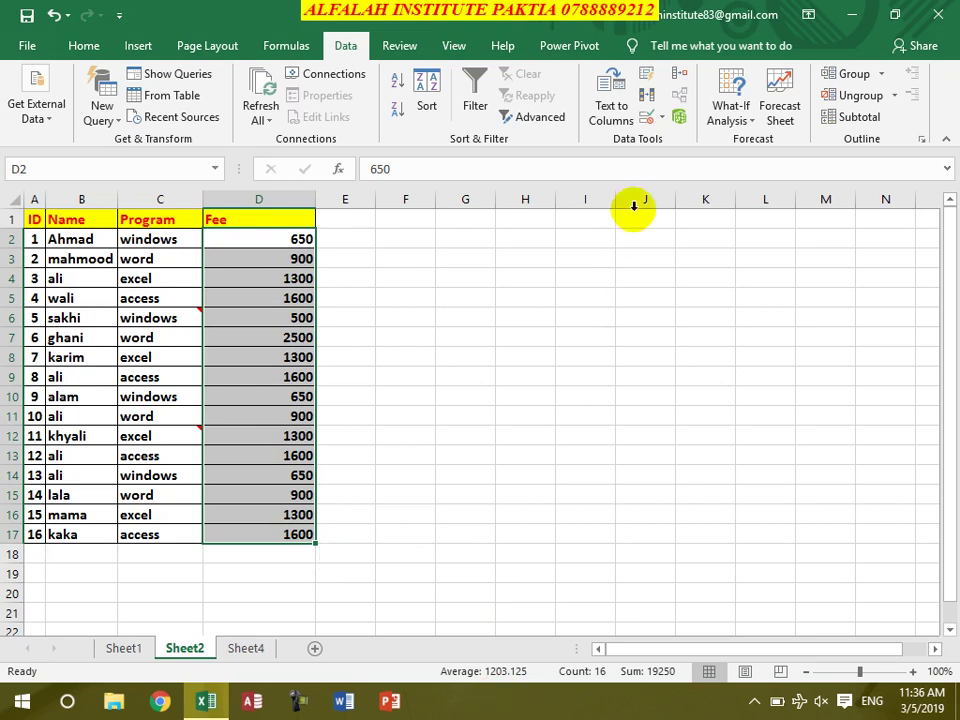
click(649, 118)
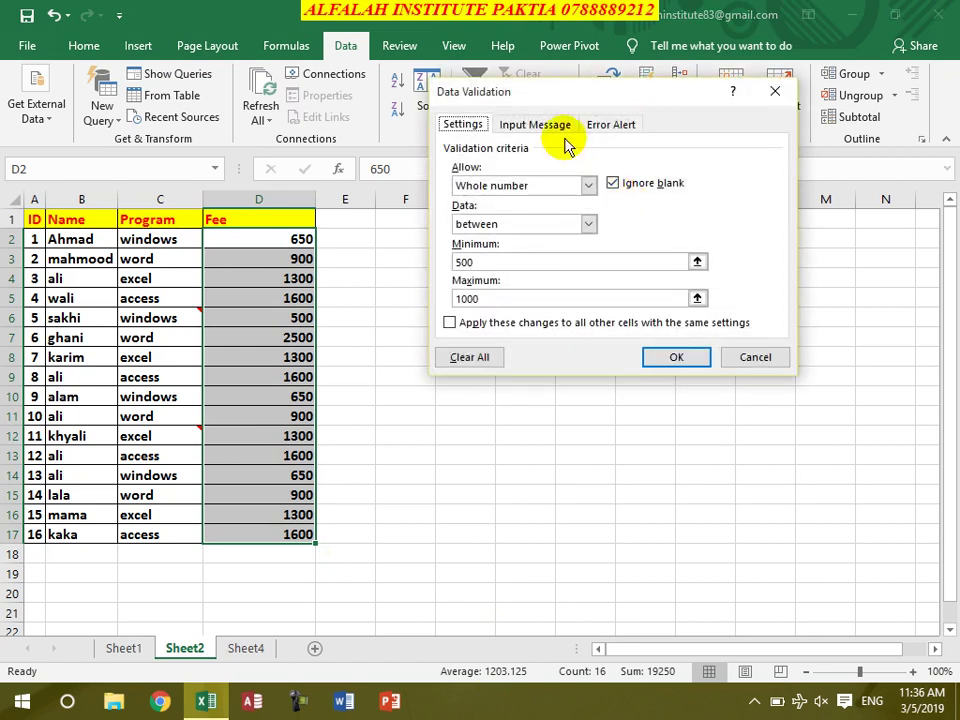
click(548, 126)
click(523, 210)
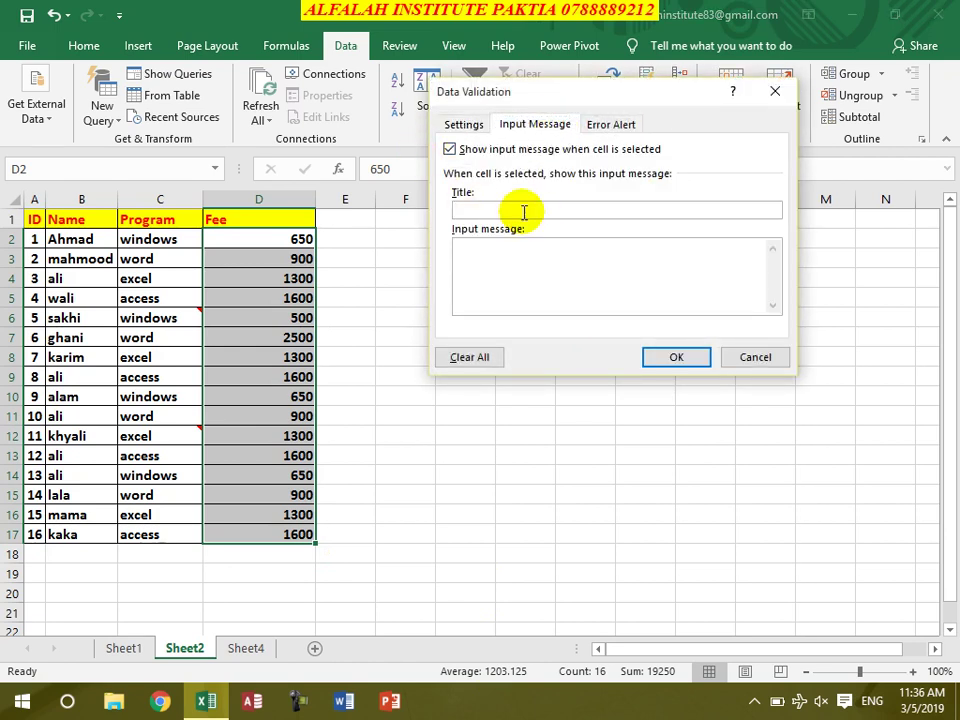
key(alt+shift)
click(613, 252)
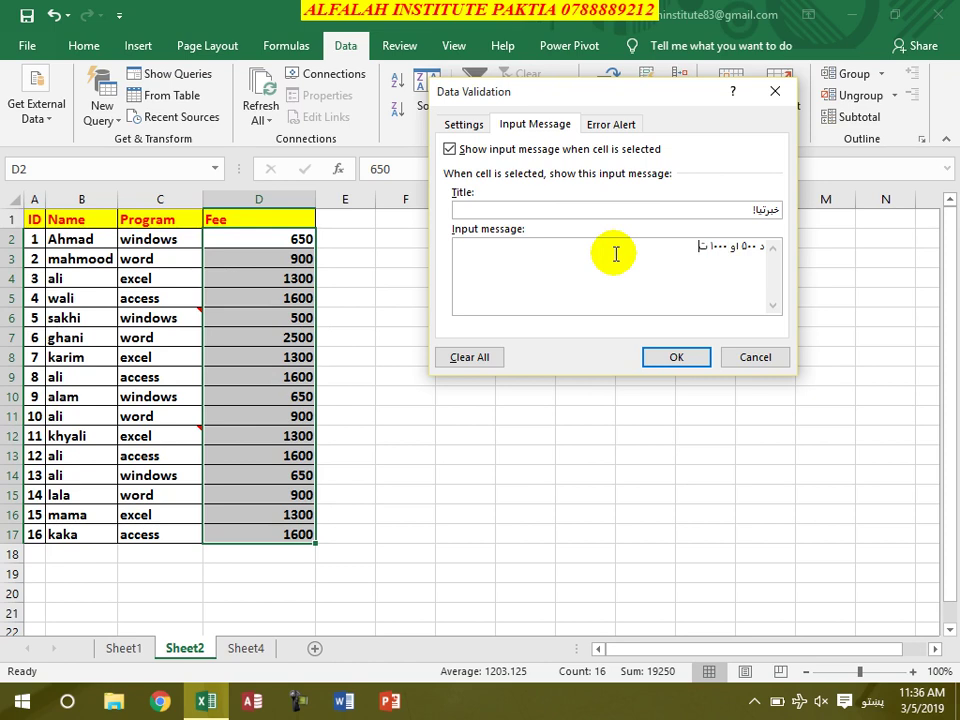
text(د ۵۰۰ او ۱۰۰۰ تر منځ فیس ولیکئ!)
click(675, 357)
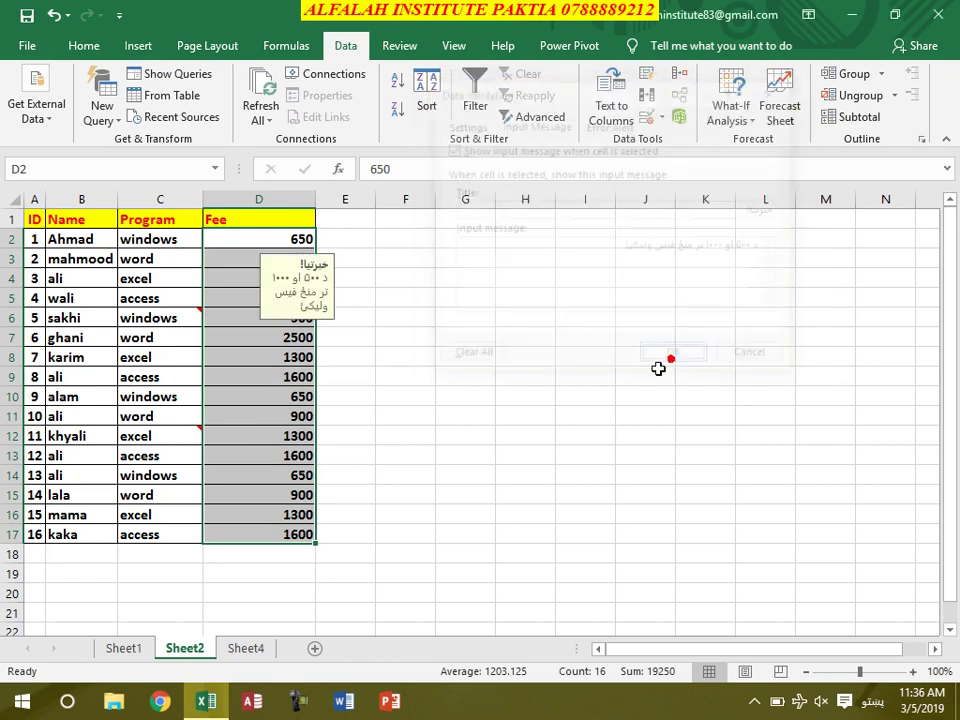
Step: Check the input message on the Fee cells, try to enter ۳۰۰ in D10, and cancel the entry
click(212, 358)
click(488, 398)
click(266, 397)
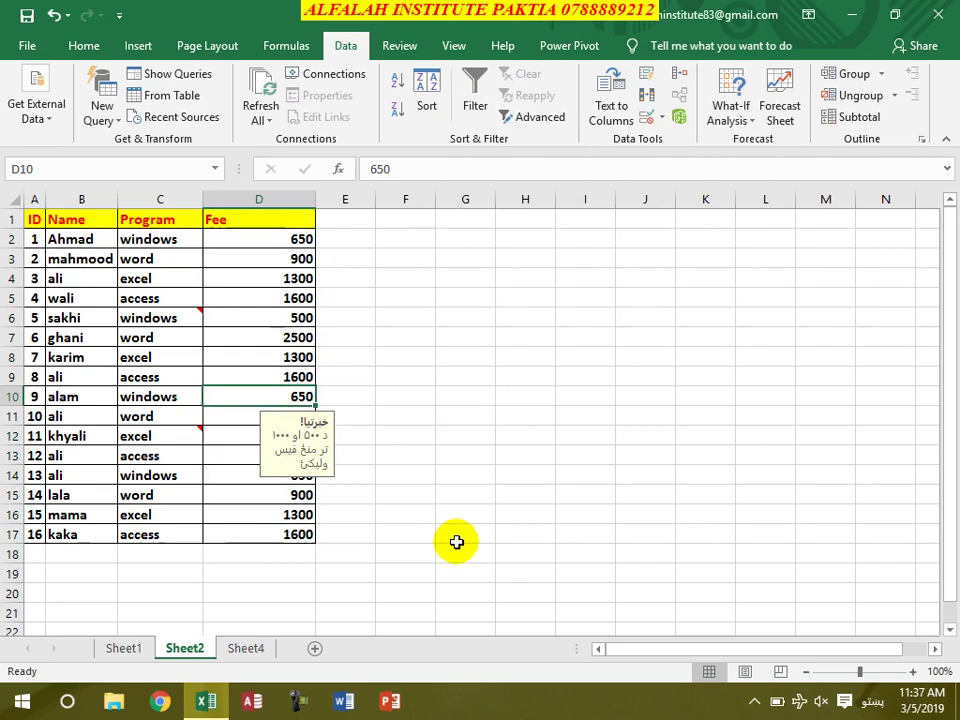
text(۳۰۰)
key(Return)
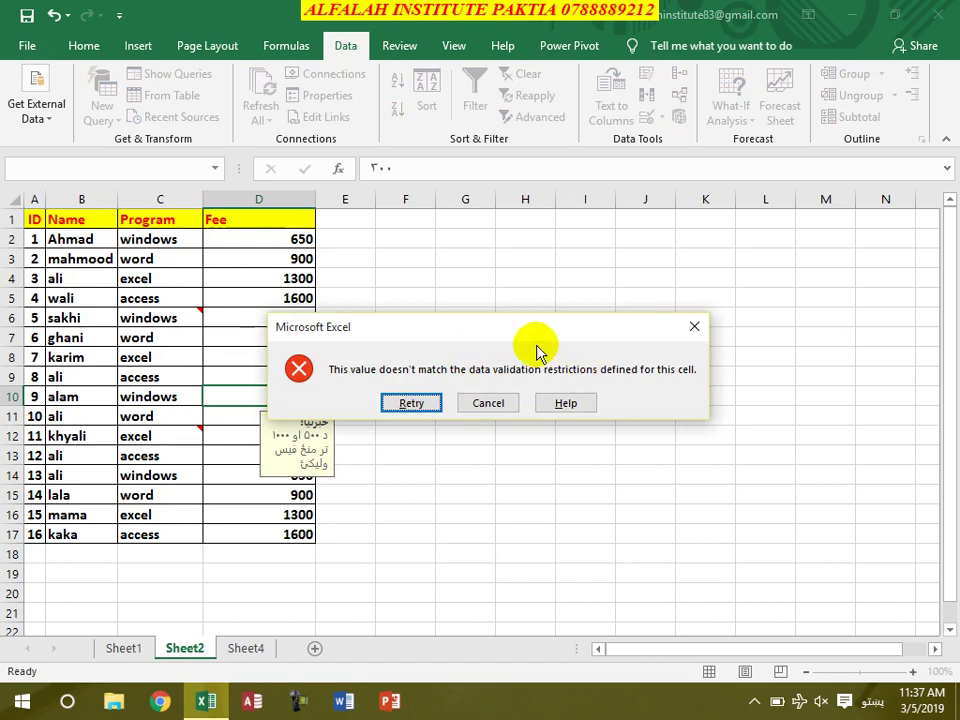
click(488, 403)
Step: Turn off the input message for D2:D17 and define a Stop error alert titled "غلطي" with the message "تاسې غلط فیس ولیکه"
drag(272, 240, 289, 534)
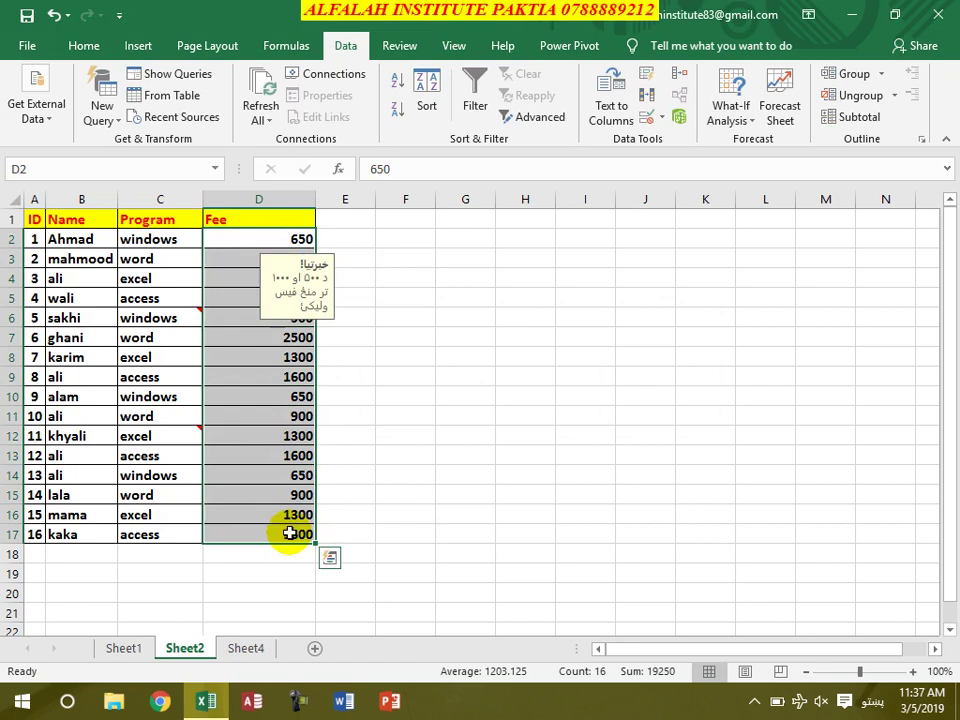
click(645, 120)
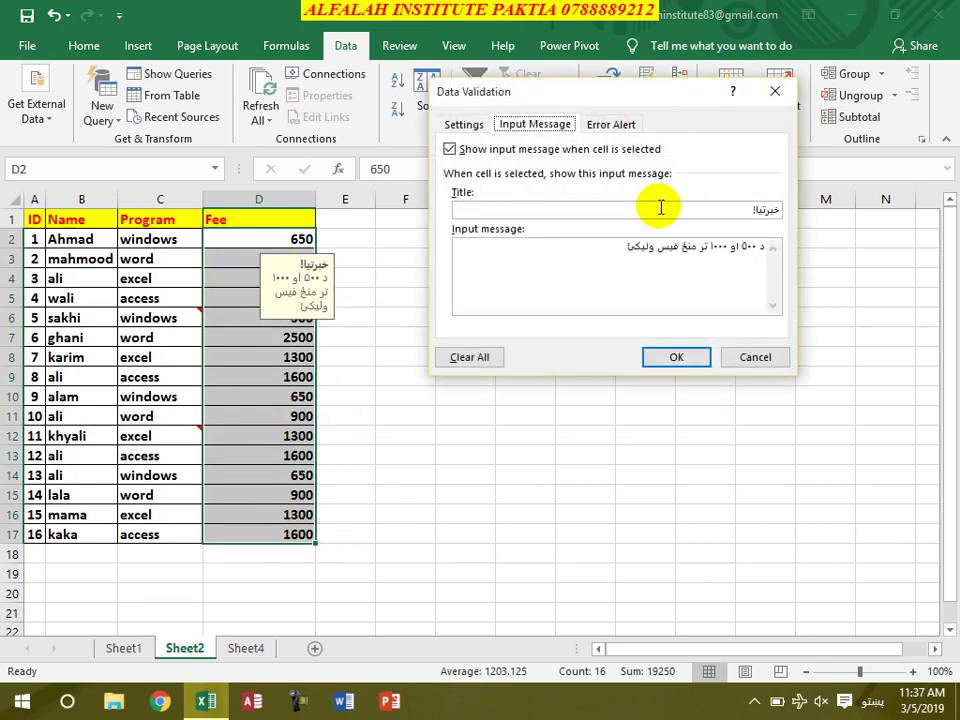
click(465, 150)
click(610, 124)
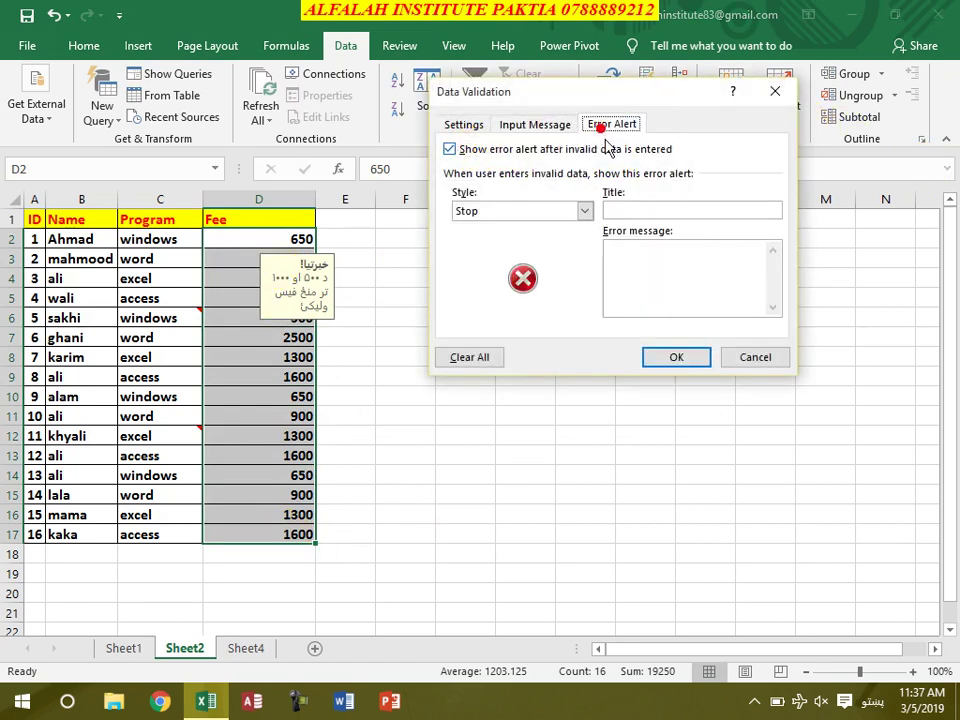
click(683, 206)
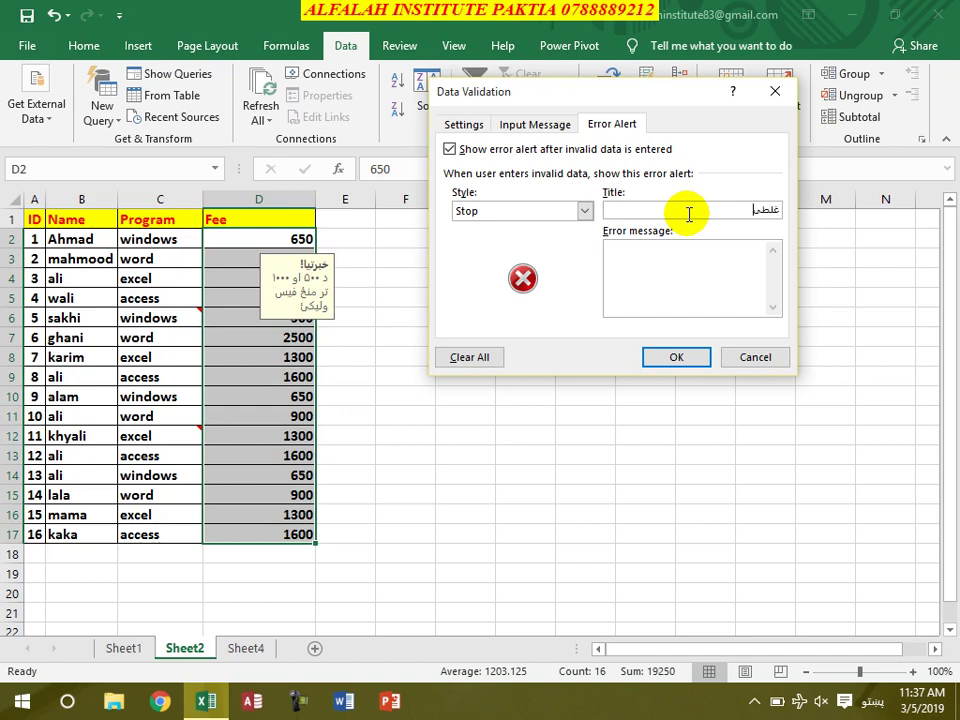
click(620, 310)
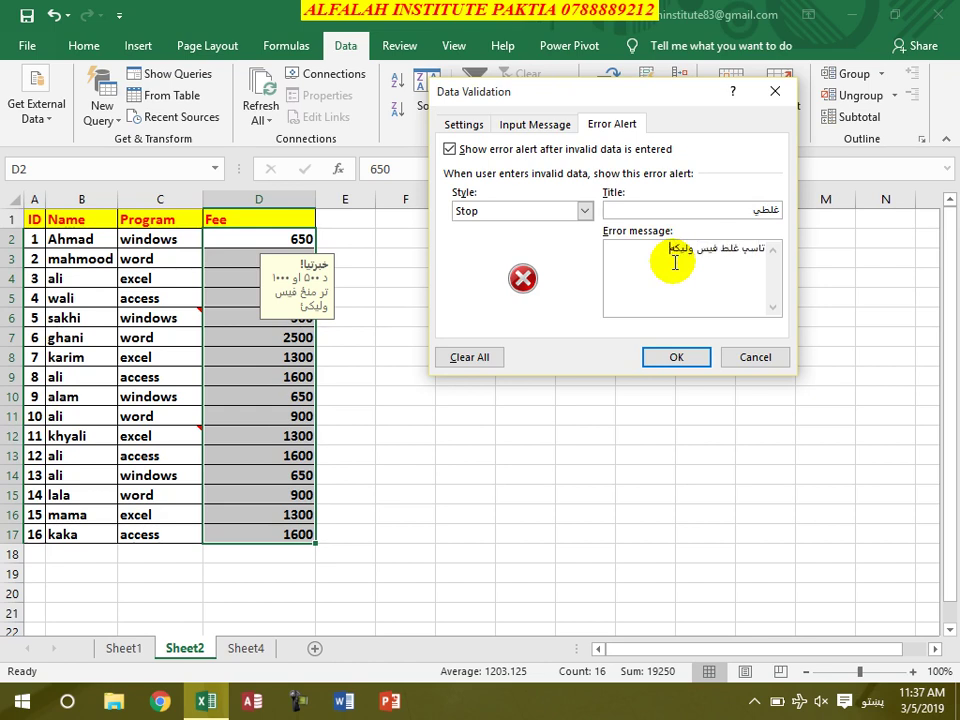
click(656, 362)
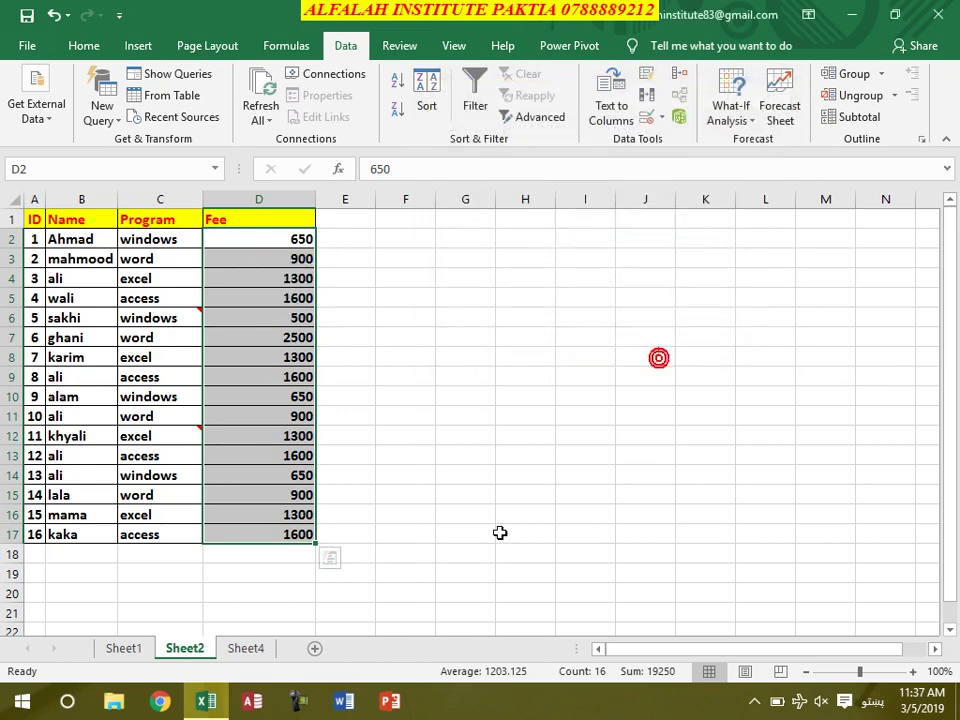
Step: Test the custom error alert by trying to enter ۴۰۰ in Fee cell D5, and cancel the entry
click(268, 297)
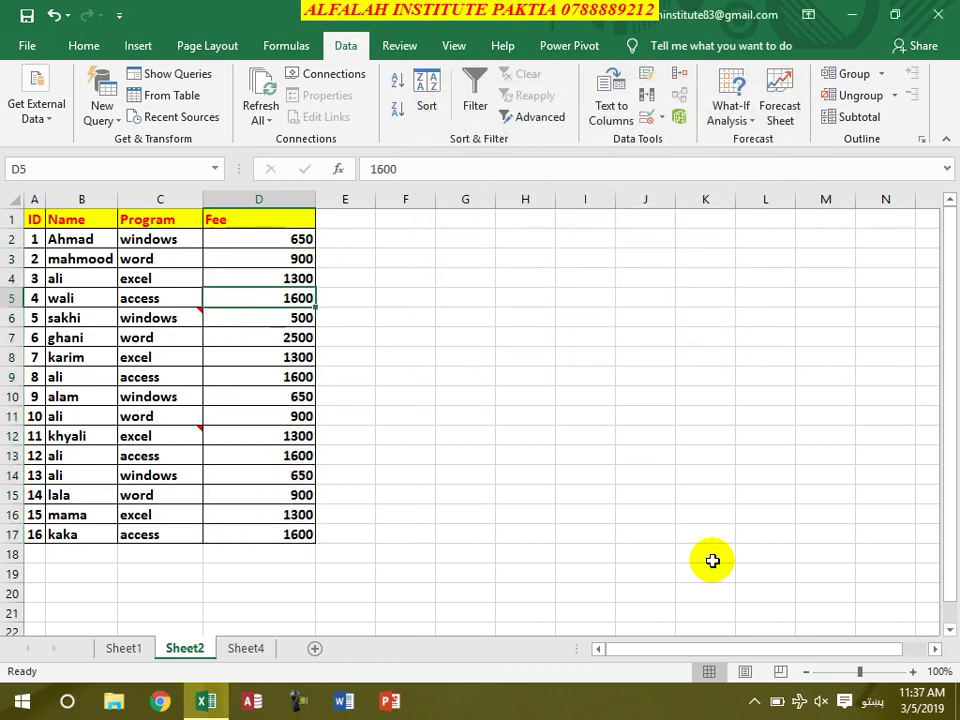
text(۴۰۰)
key(Return)
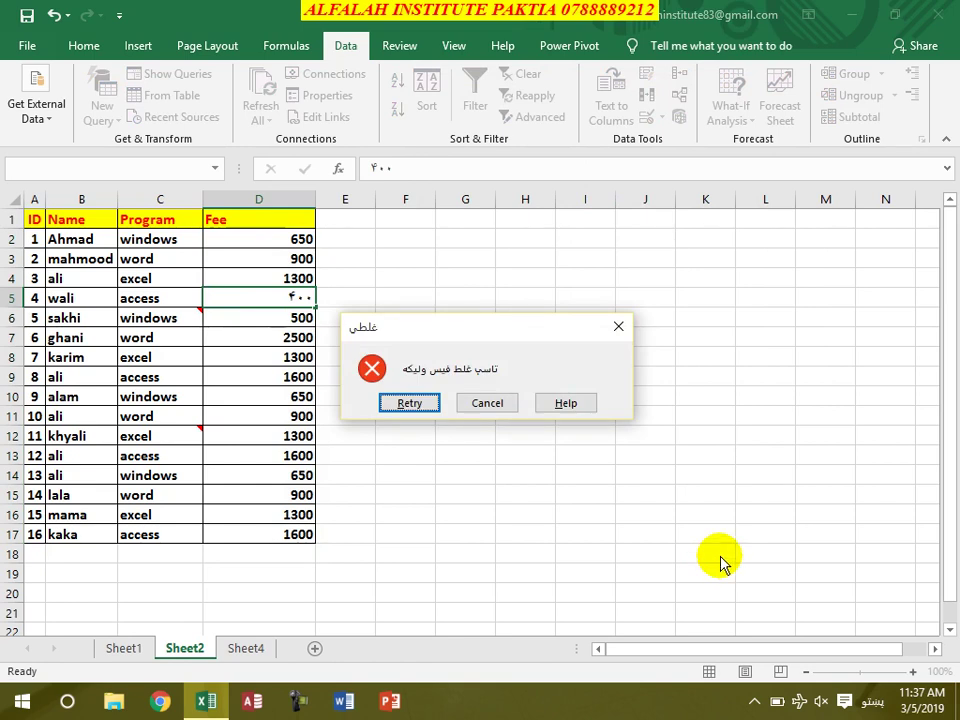
key(Escape)
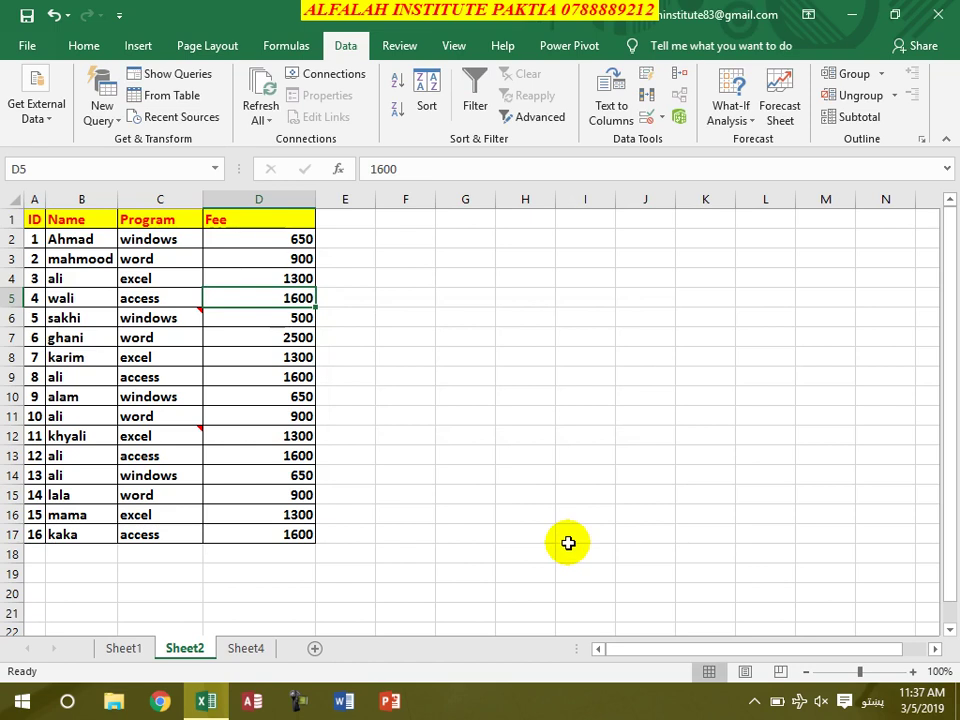
Step: Switch the keyboard language to English and change the error alert style for D2:D17 to Warning
key(alt+shift)
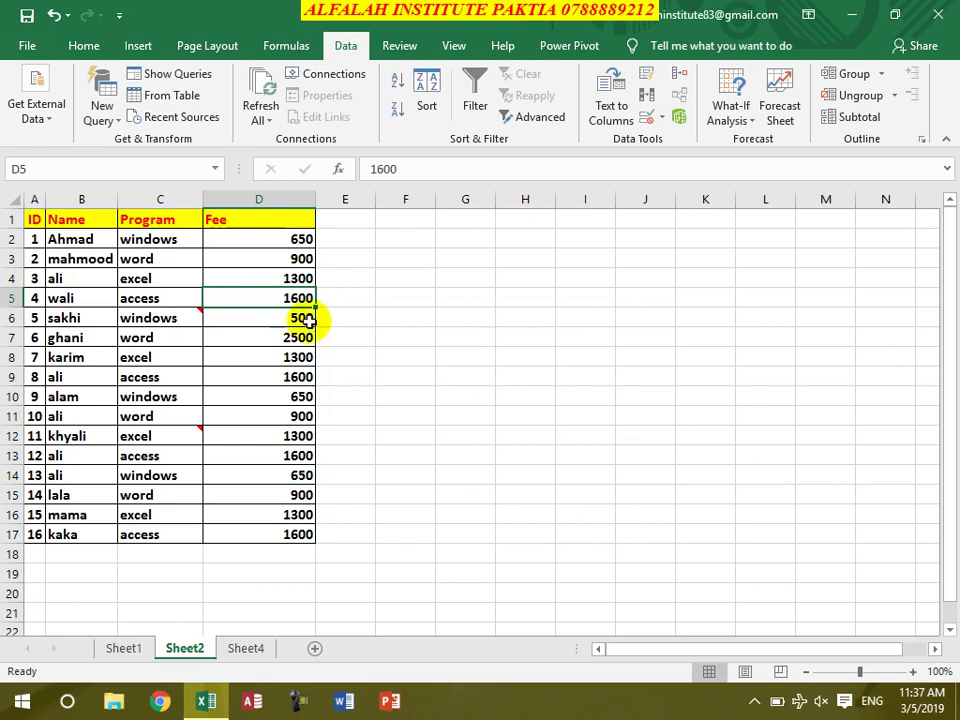
drag(264, 237, 279, 534)
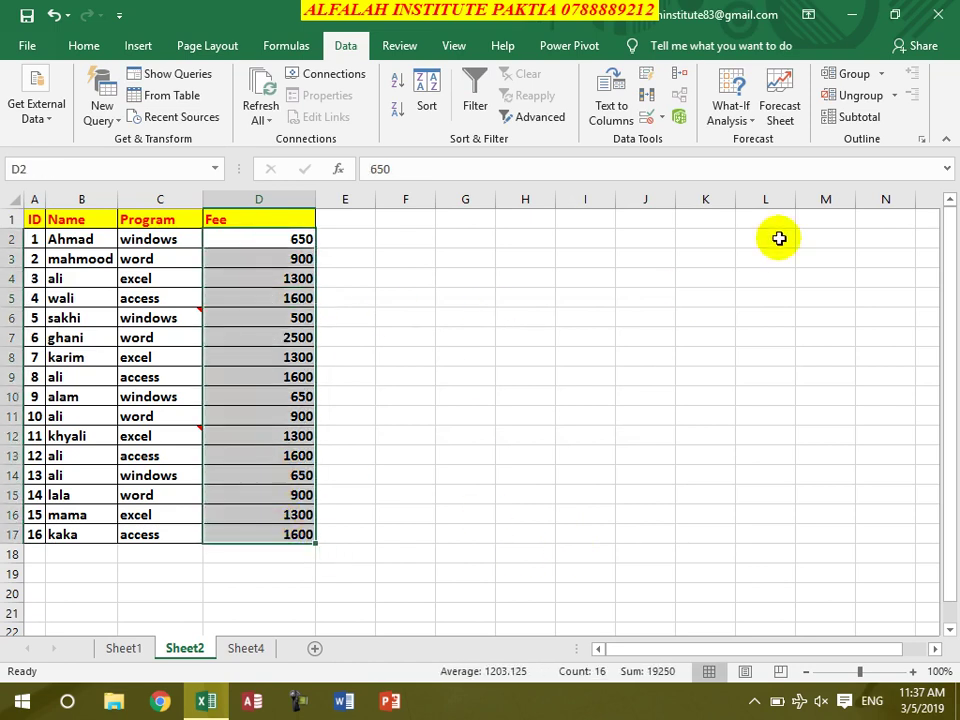
click(650, 118)
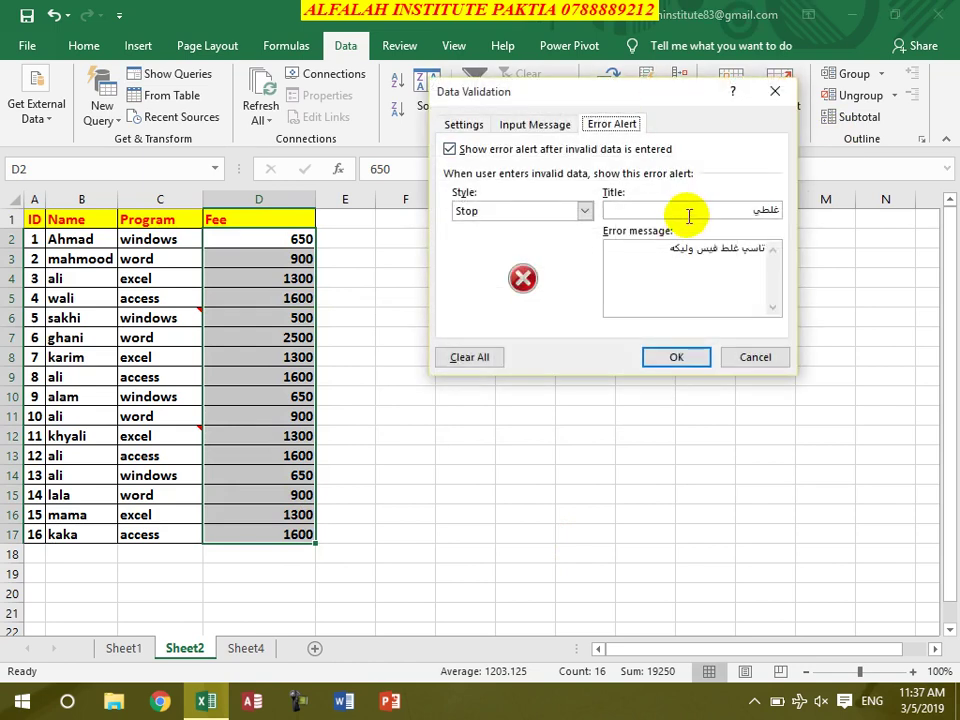
click(521, 212)
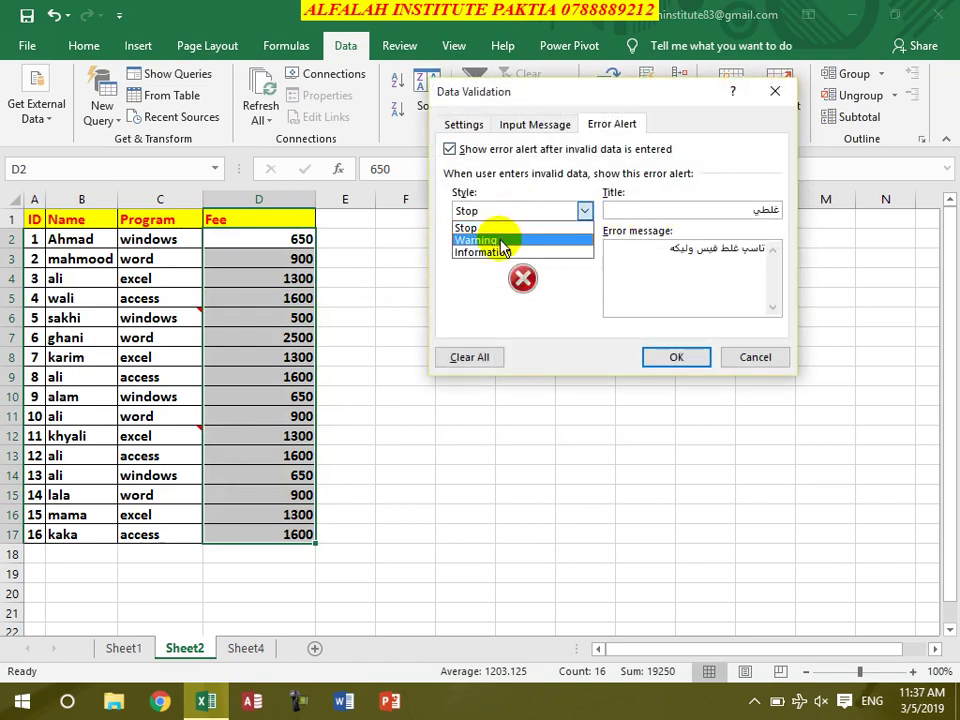
click(502, 242)
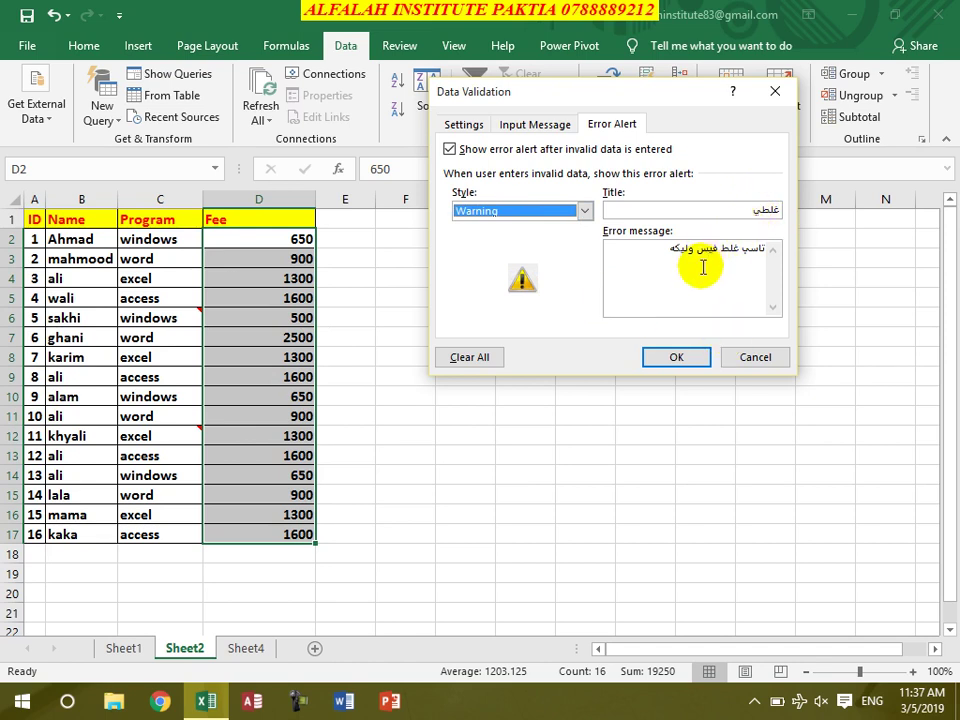
click(677, 360)
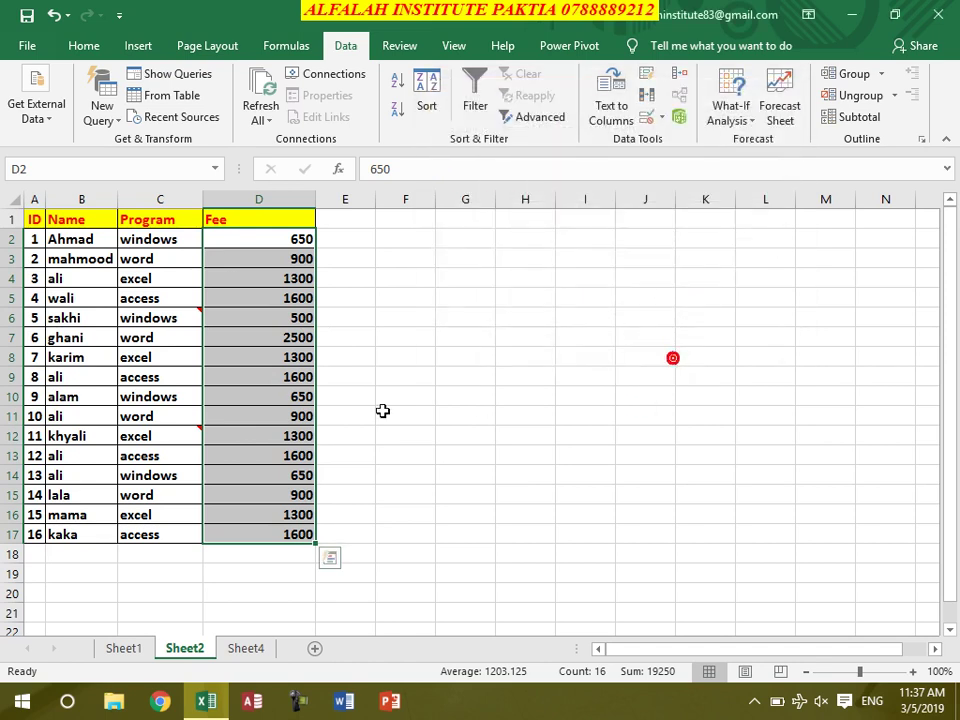
Step: Enter 1500 as the fee in D5 and accept the out-of-range value despite the warning
click(270, 299)
text(1500)
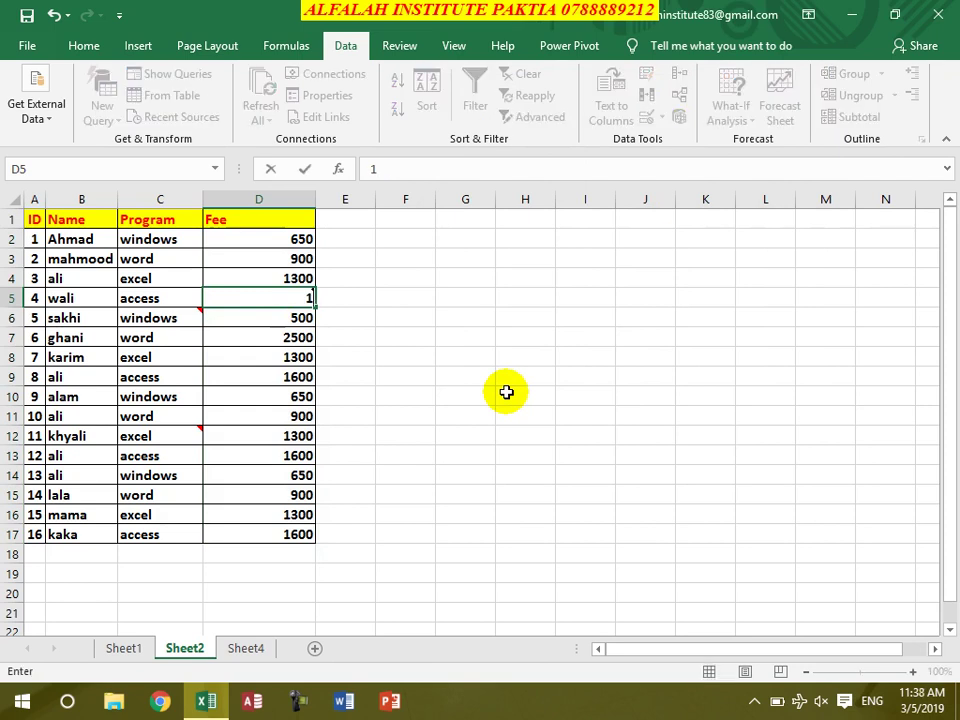
key(Return)
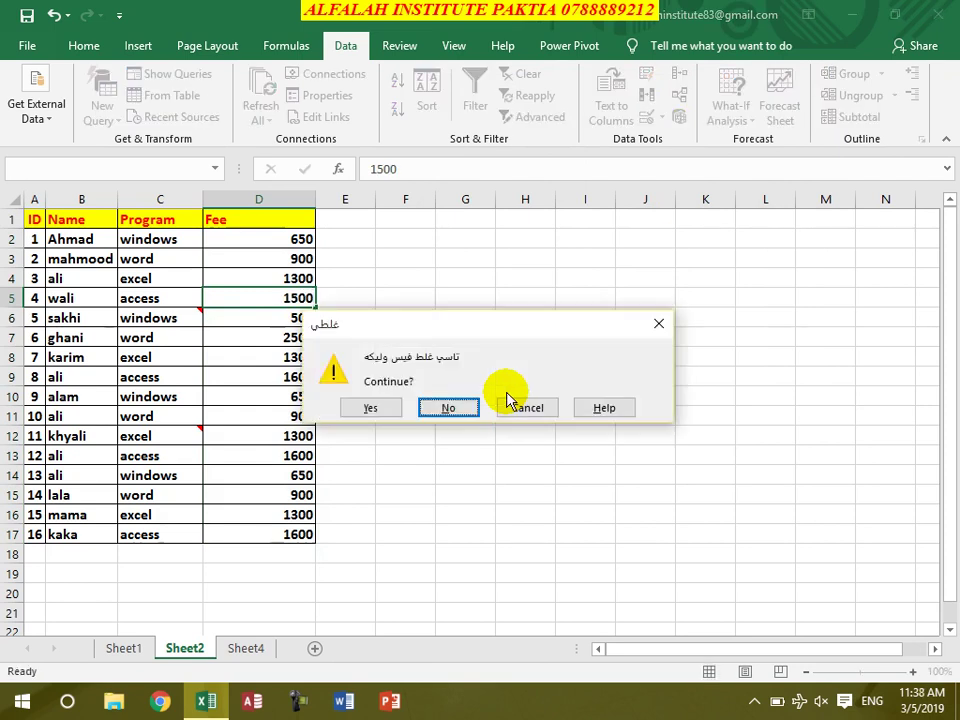
click(369, 409)
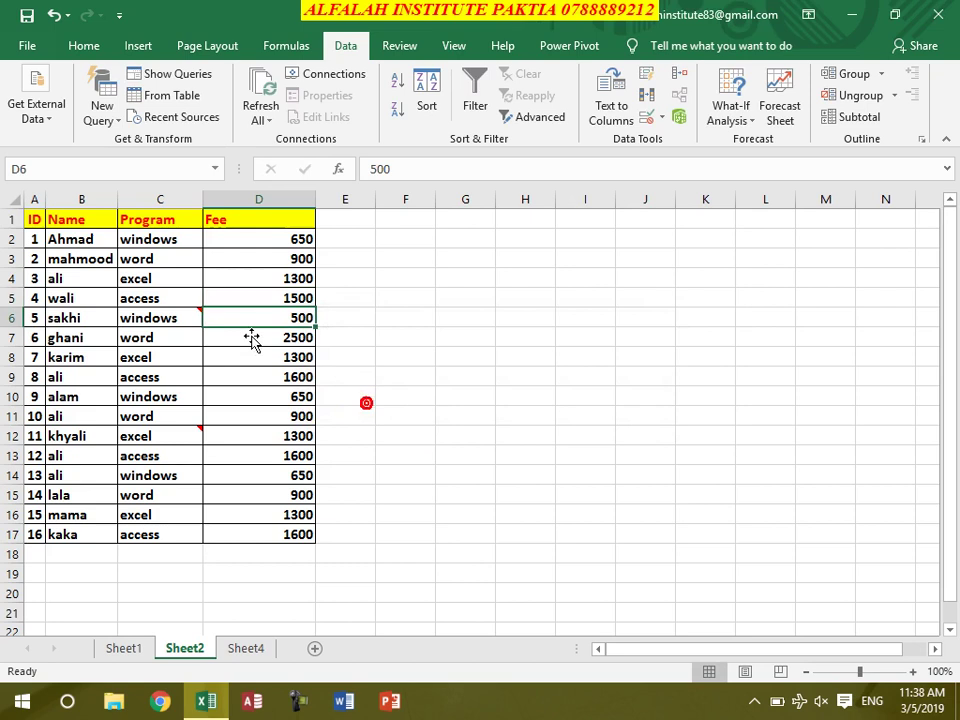
Step: Enter 340 as the fee in D11 and accept the out-of-range value despite the warning
click(278, 416)
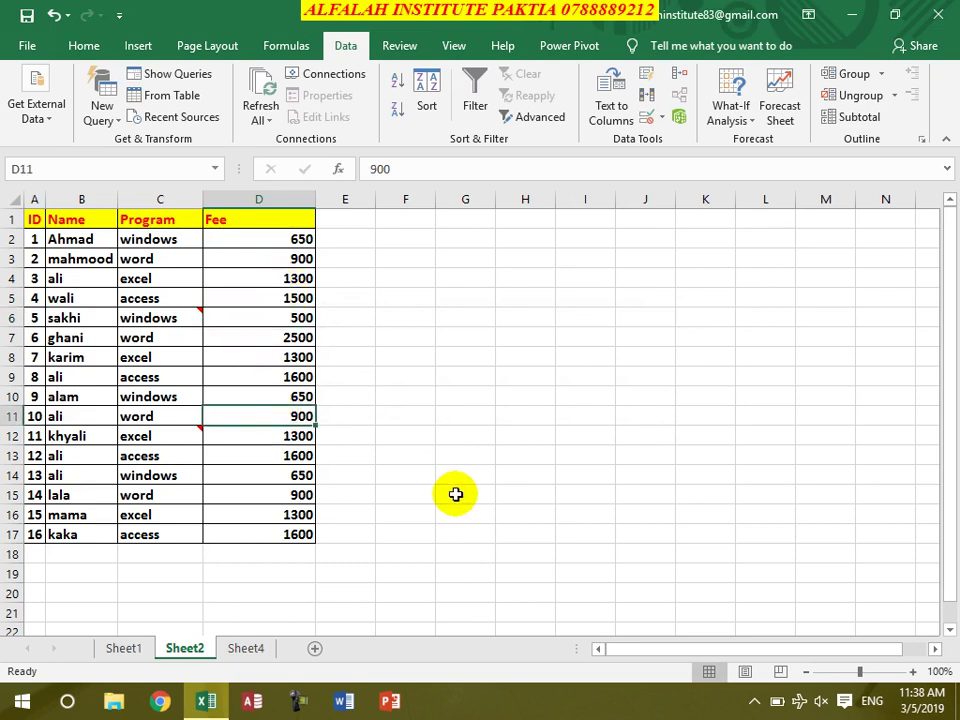
text(340)
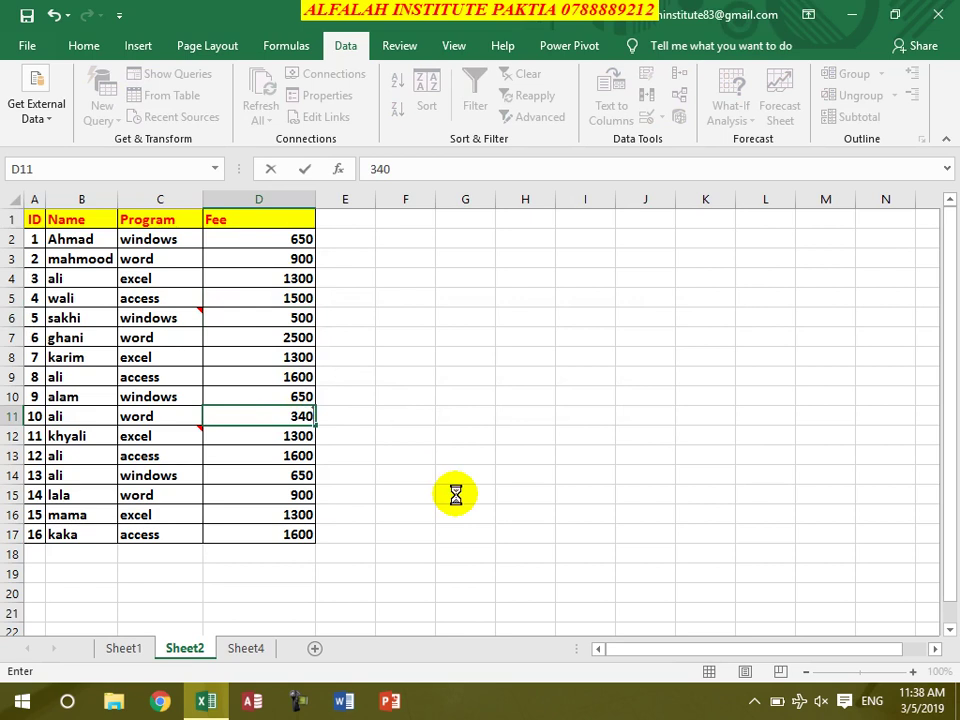
key(Return)
key(Left)
key(Return)
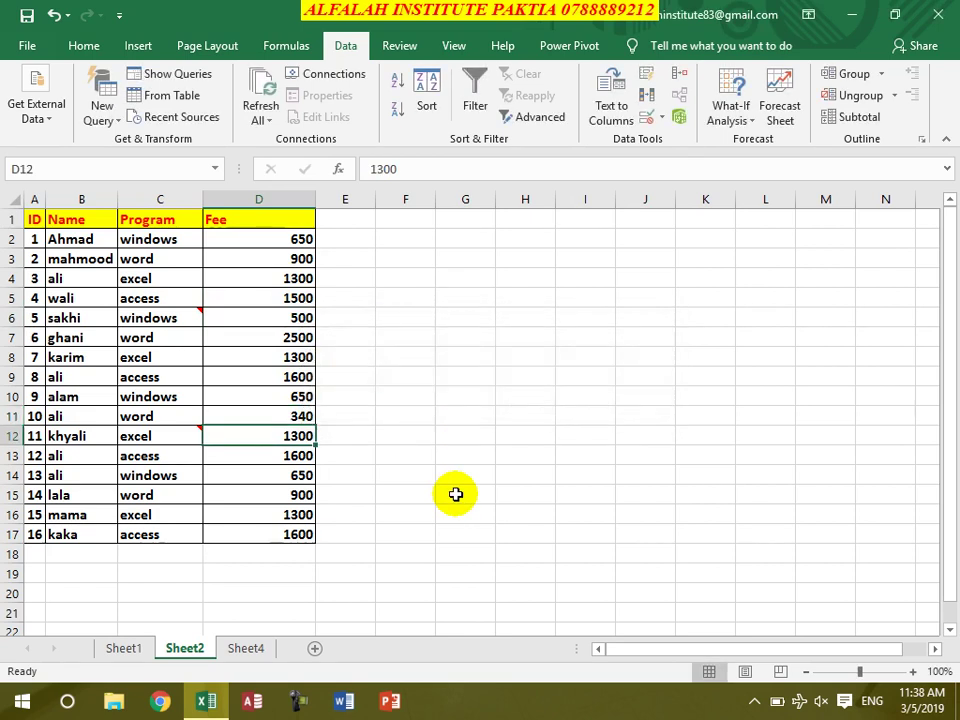
Step: Change the validation error alert style for the fees in D2:D17 to Information
drag(281, 240, 260, 533)
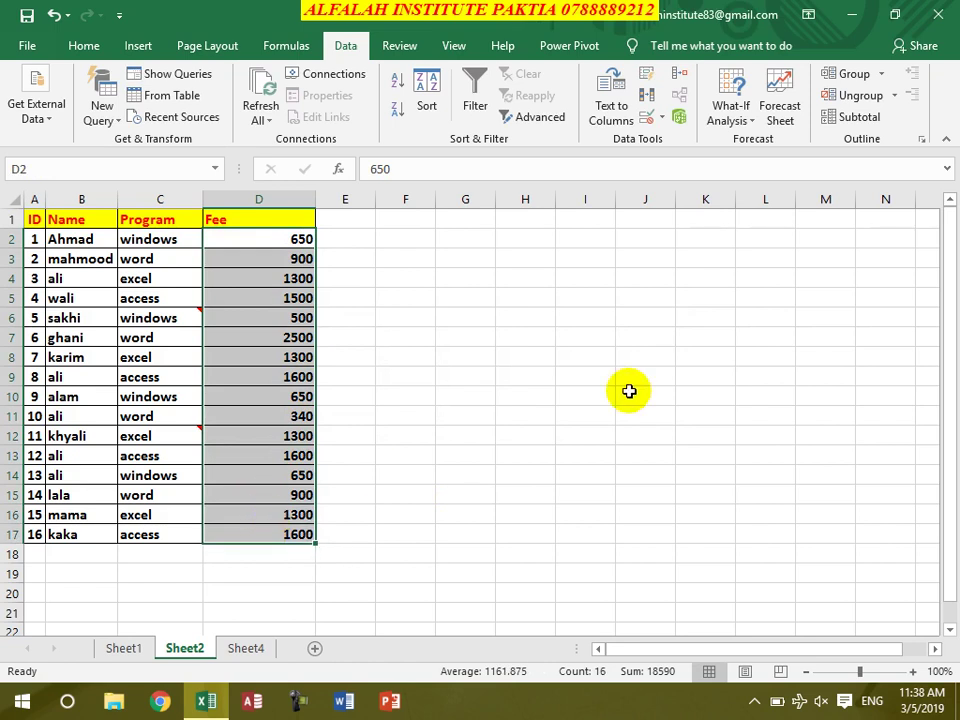
click(647, 115)
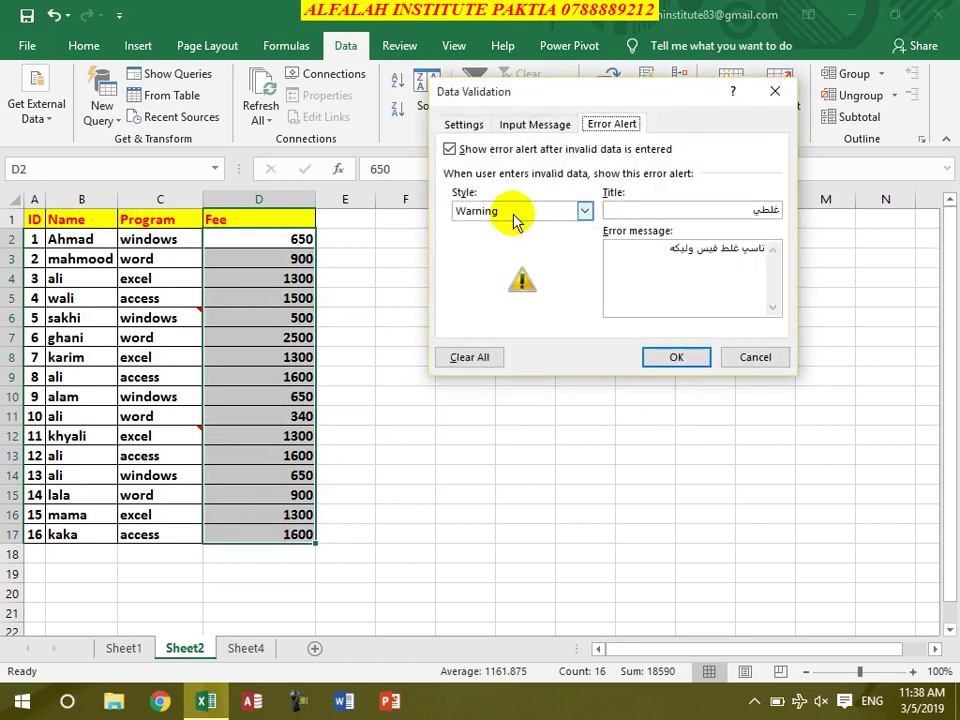
click(544, 210)
click(497, 255)
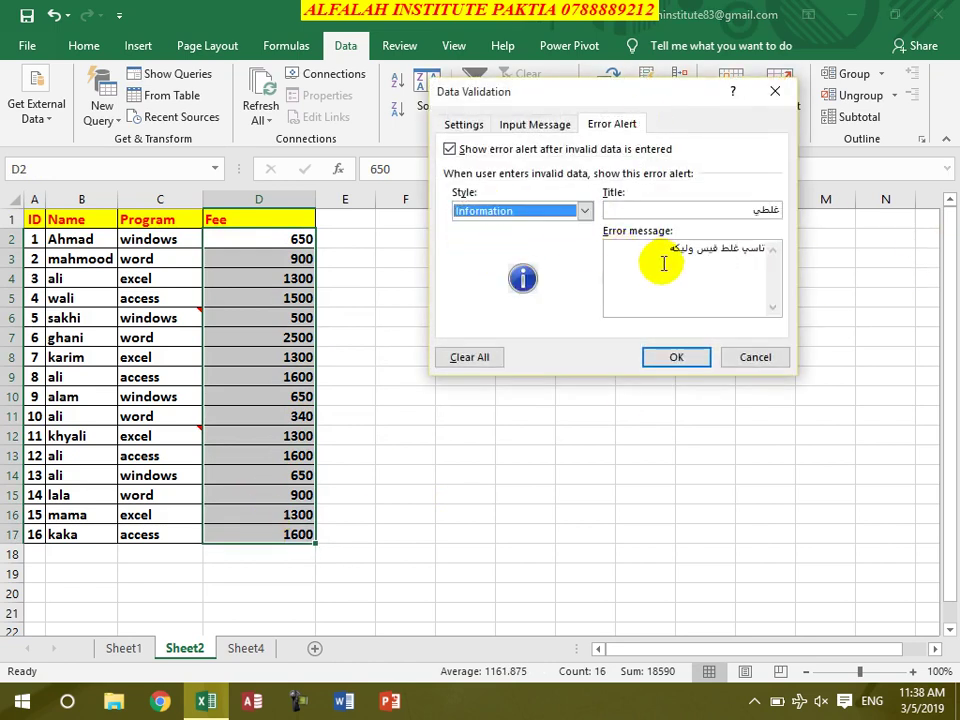
click(690, 360)
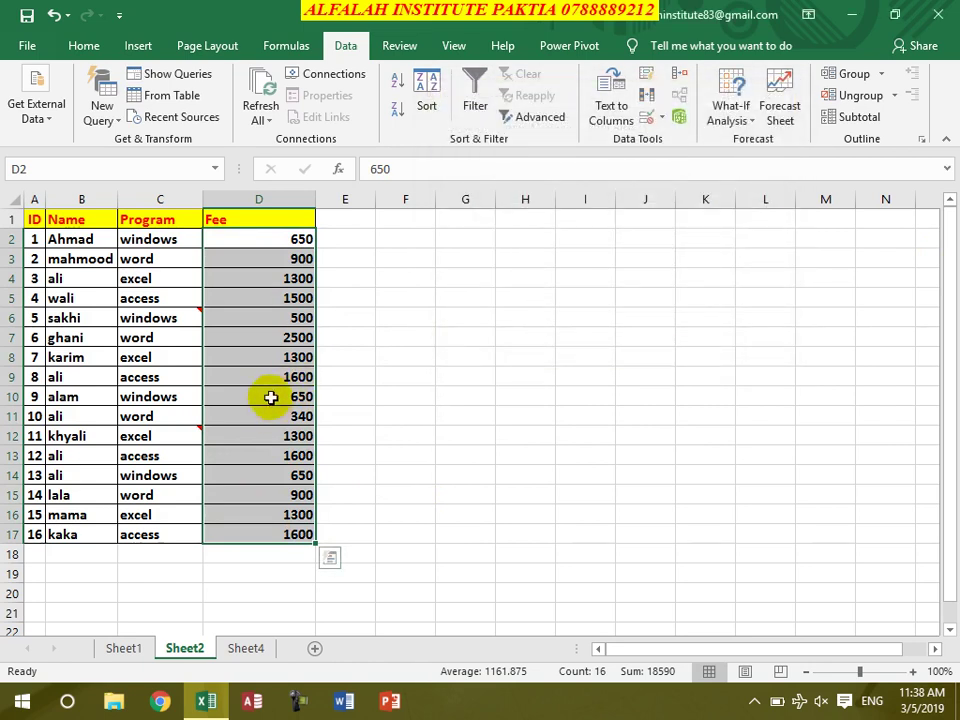
Step: Enter 1100 as the fee in D9 and accept the out-of-range value despite the information alert
click(274, 380)
text(1100)
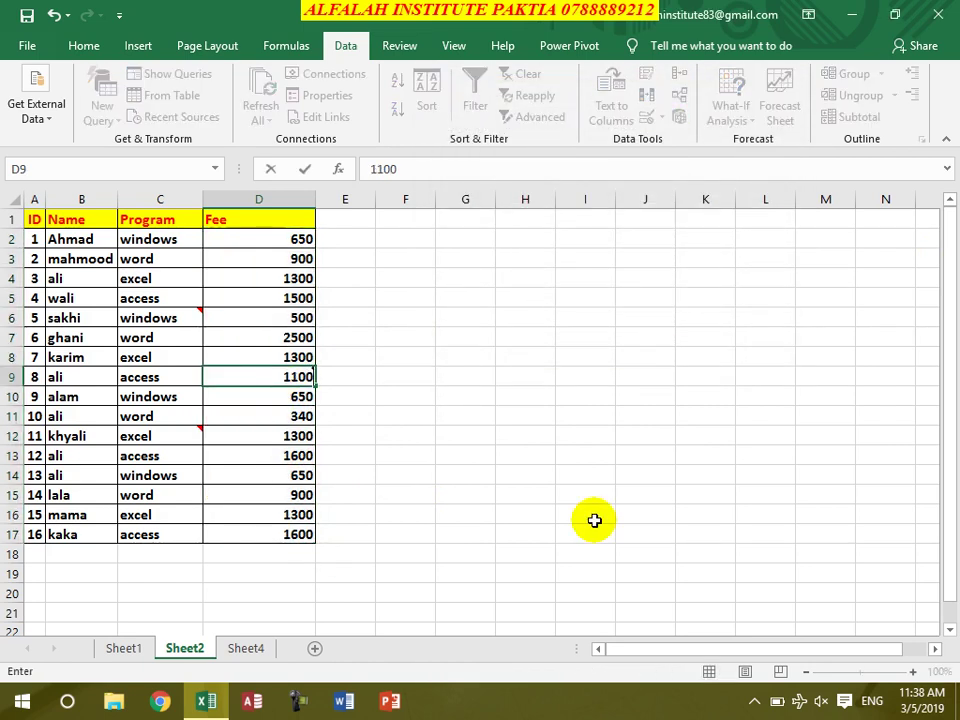
key(Return)
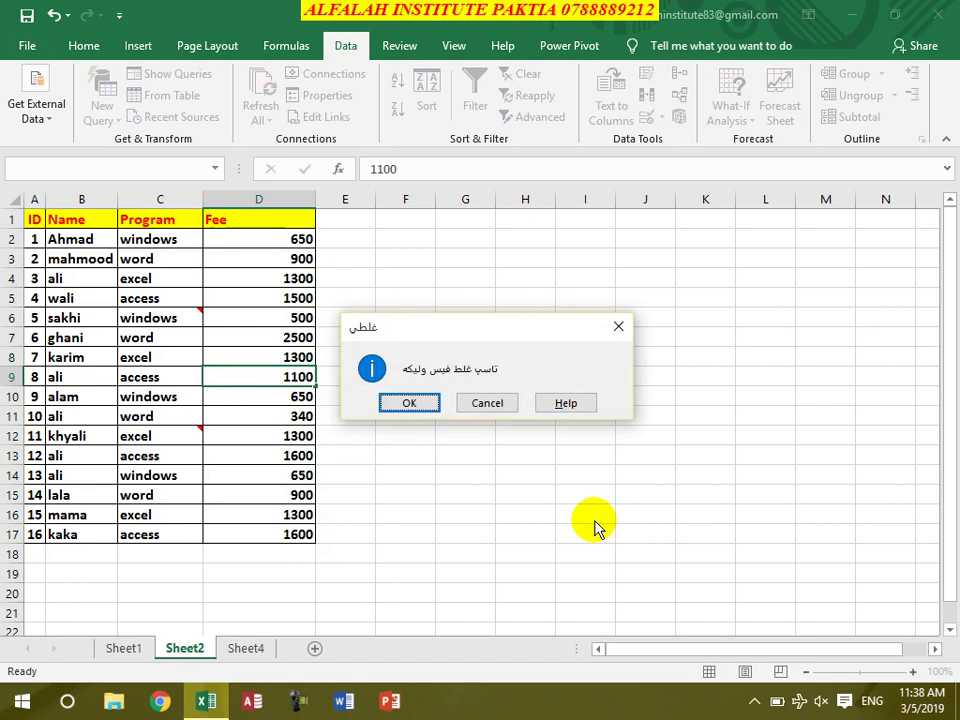
key(Return)
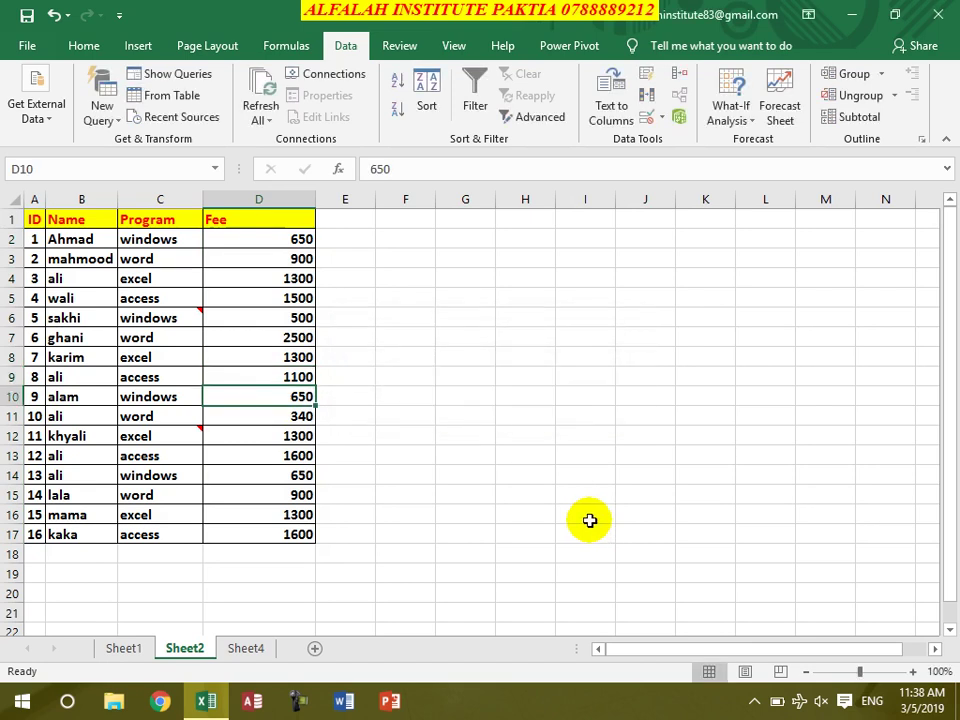
Step: Enter 3000 as the fee in D17 and accept the out-of-range value despite the information alert
click(268, 534)
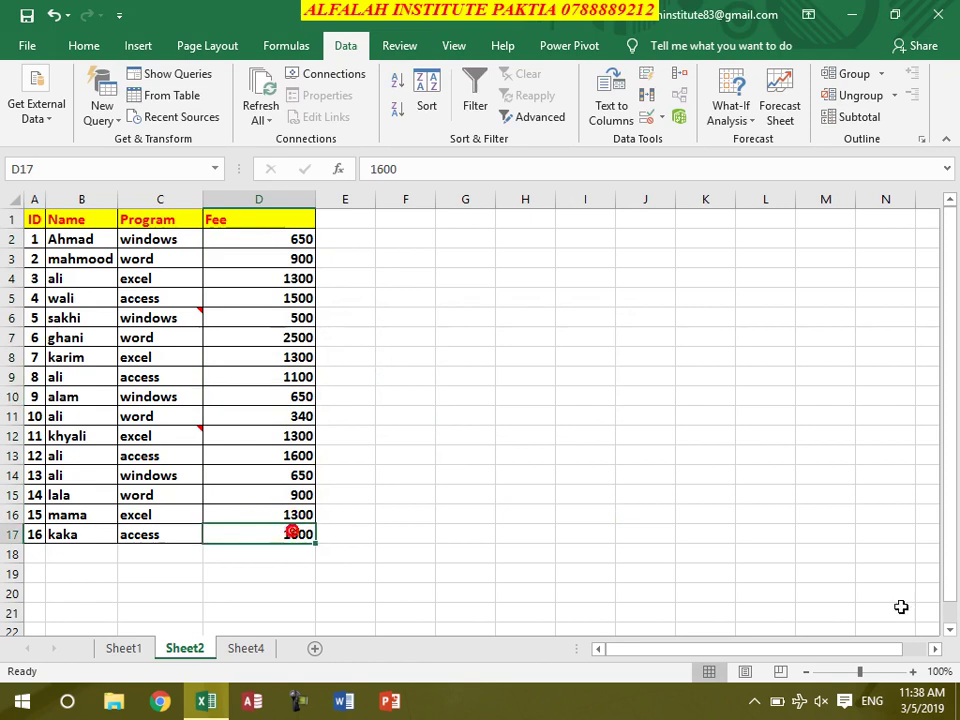
text(3000)
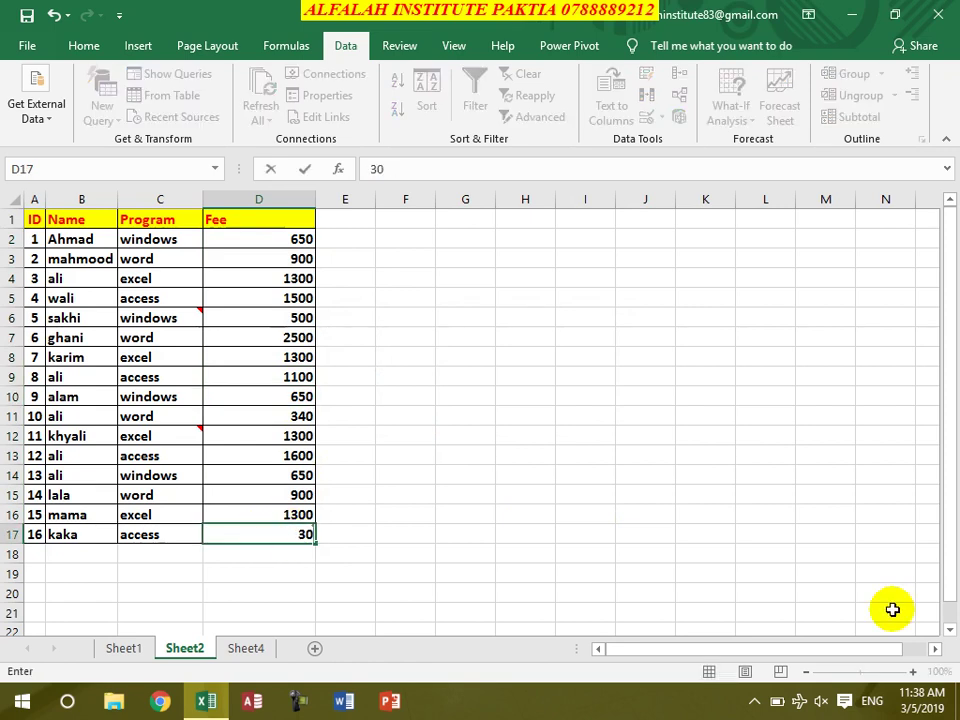
key(Return)
key(Return)
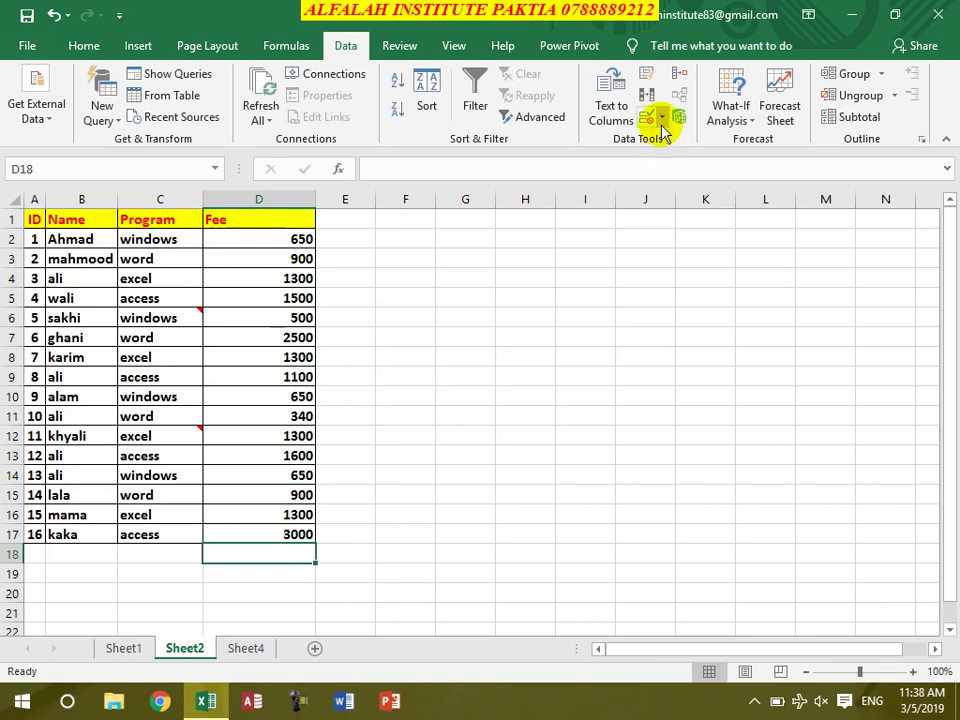
Step: Circle the invalid data in the Fee column and clear the validation circles again
click(660, 120)
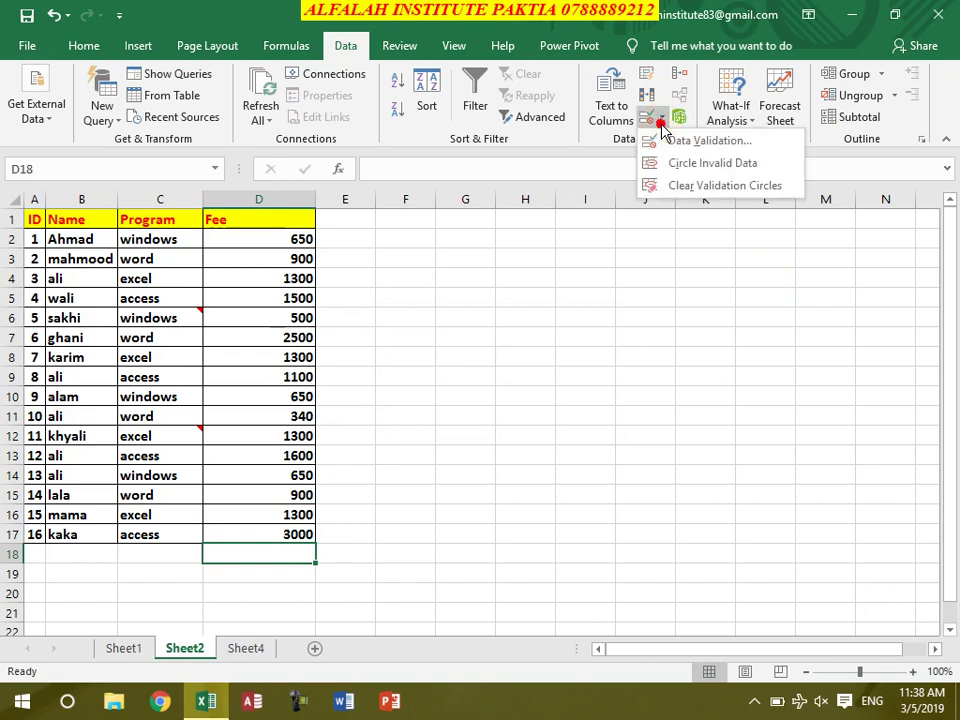
click(741, 168)
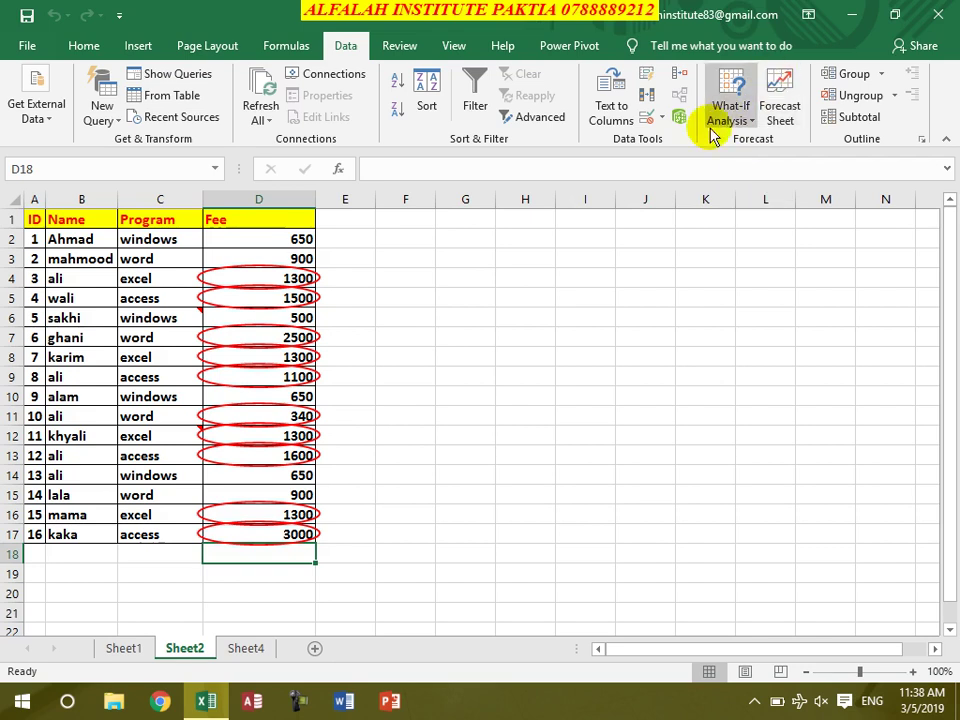
click(662, 118)
click(668, 186)
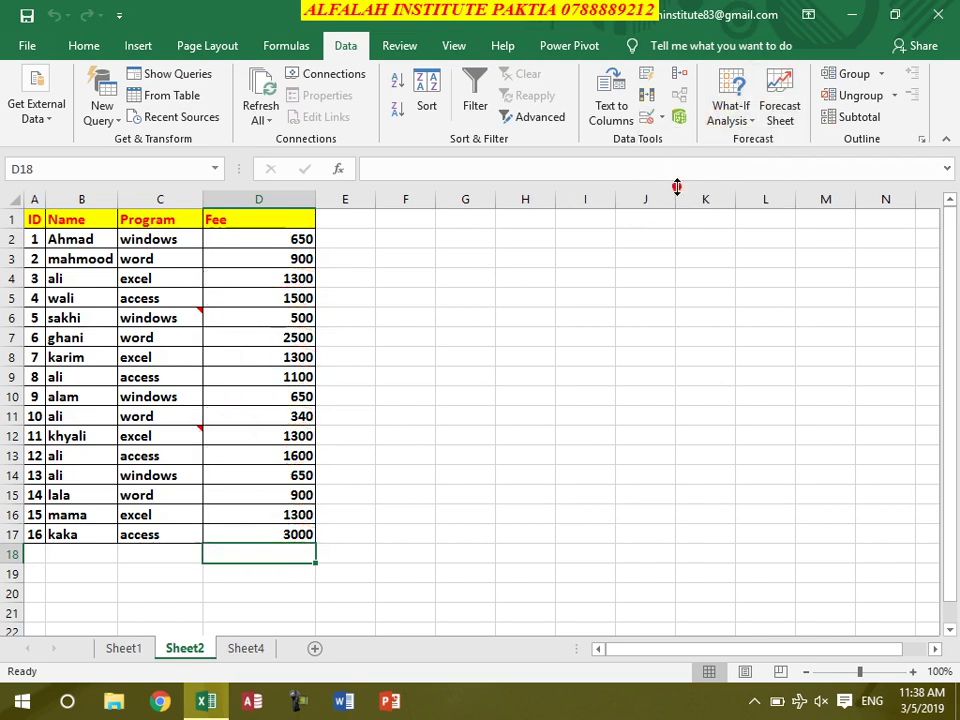
Step: Reopen the data validation of D2:D17 and set its error alert style to Stop
drag(296, 240, 285, 536)
click(646, 117)
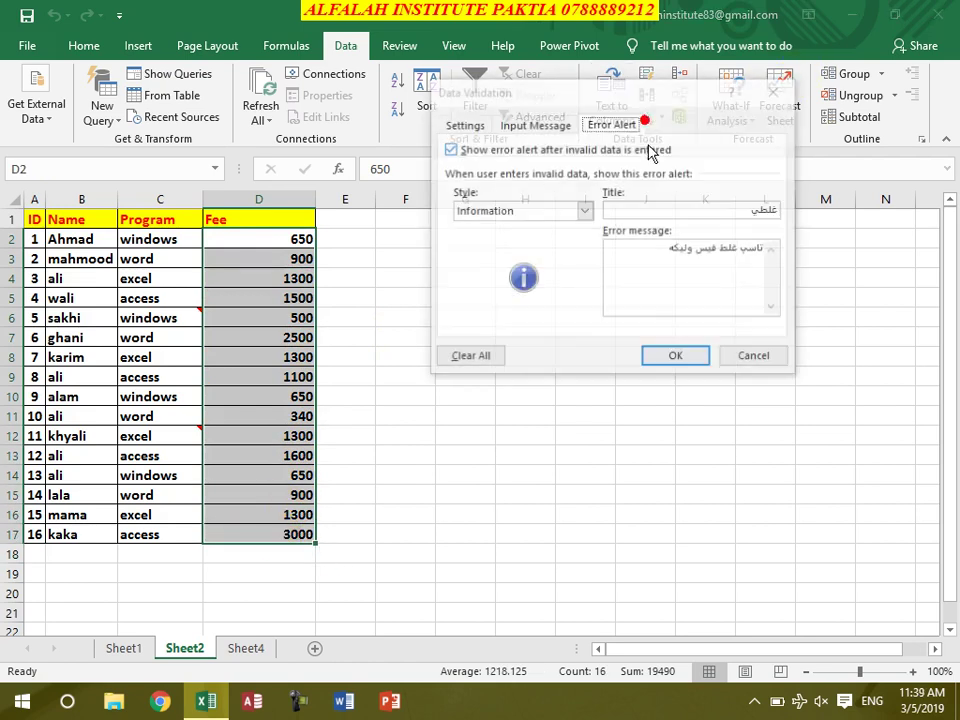
click(553, 209)
click(527, 228)
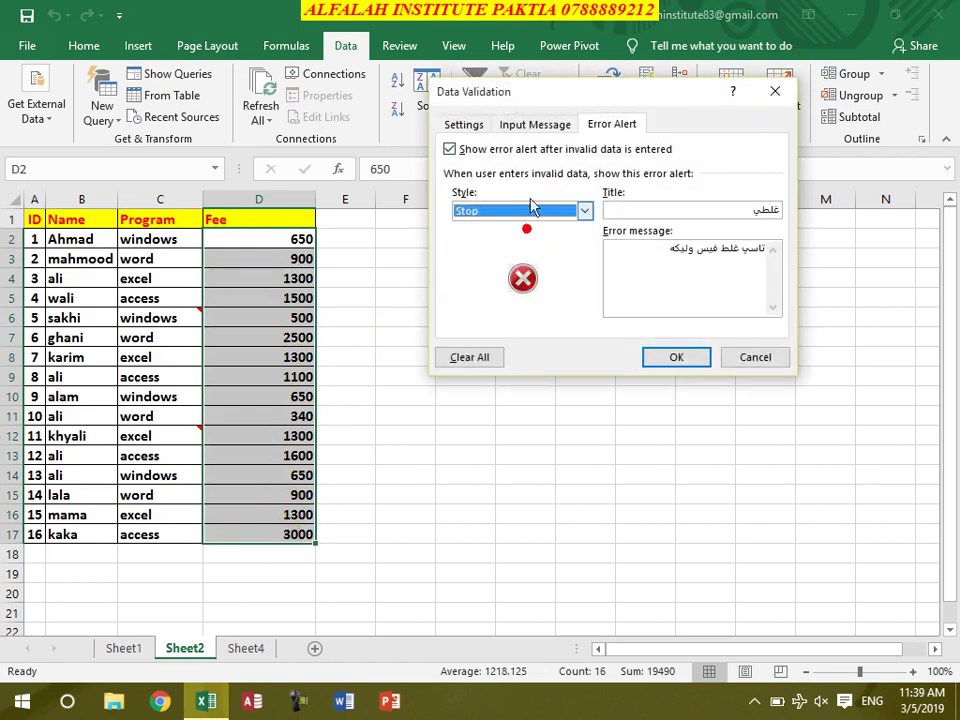
Step: Try the not between condition, set the whole-number criterion to equal to 500, and apply the validation
click(460, 124)
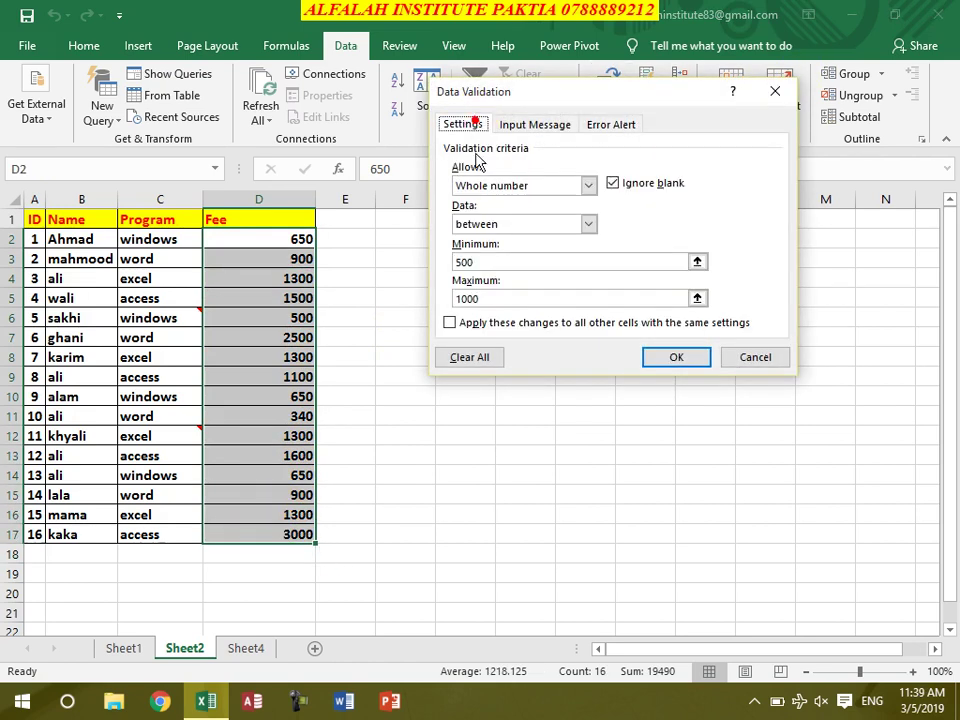
click(521, 224)
click(497, 255)
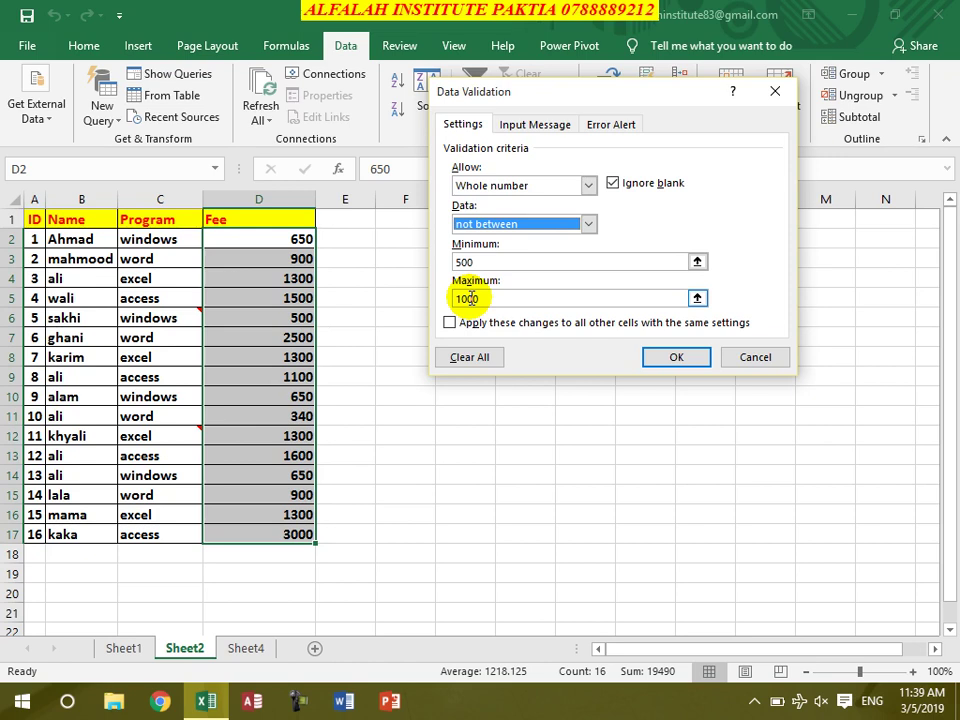
click(497, 226)
click(477, 265)
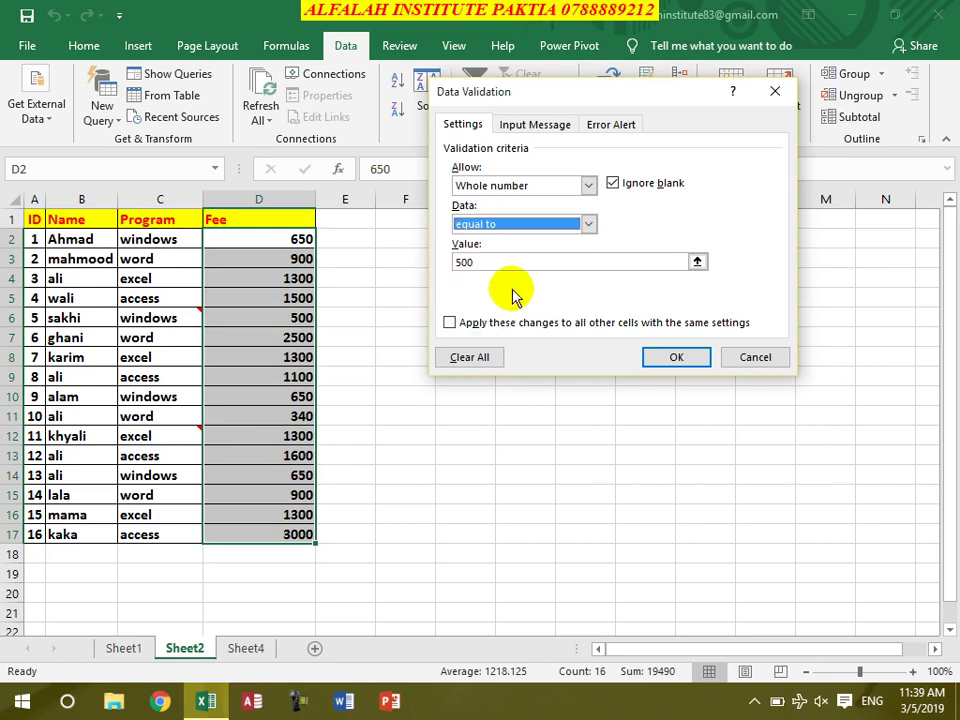
click(665, 358)
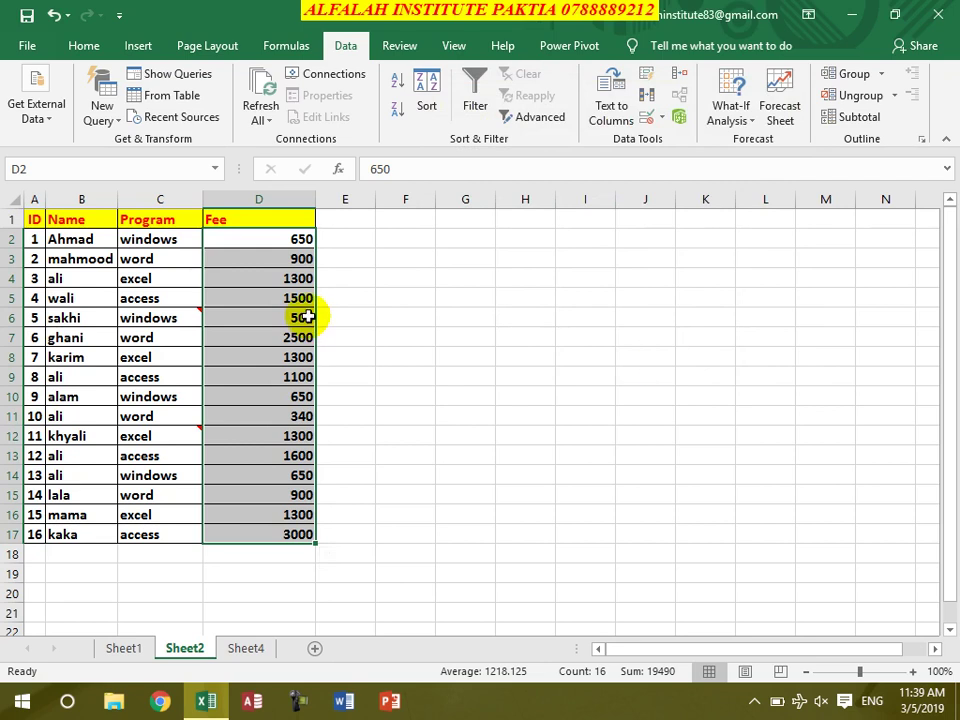
Step: Test the equal-to rule by trying to enter 501 as the fee in D6, and dismiss the alert
click(301, 314)
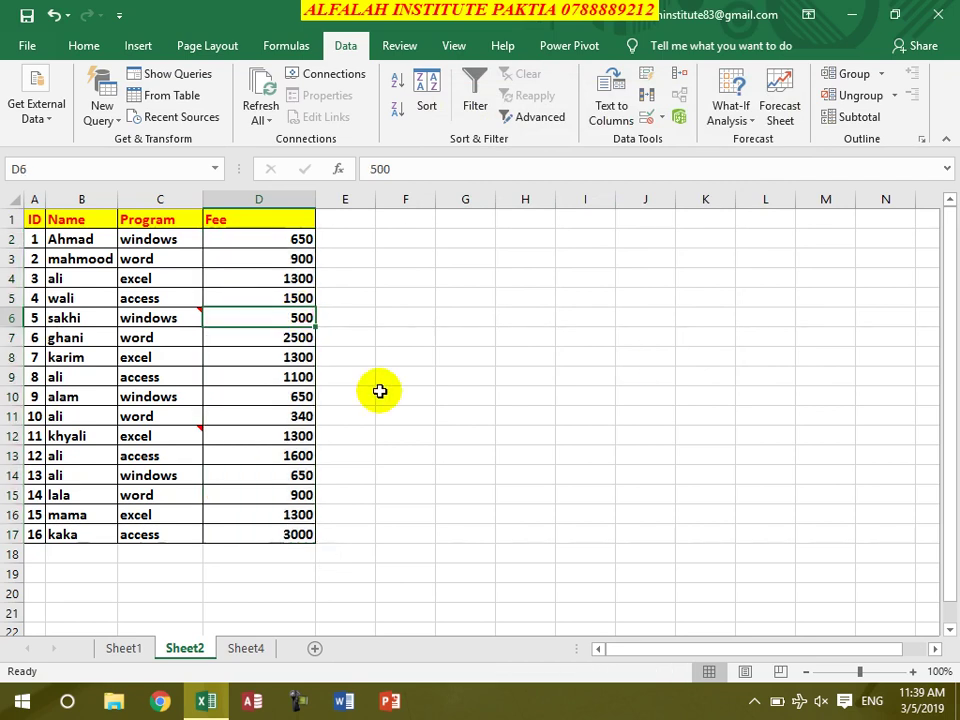
text(100501)
key(Return)
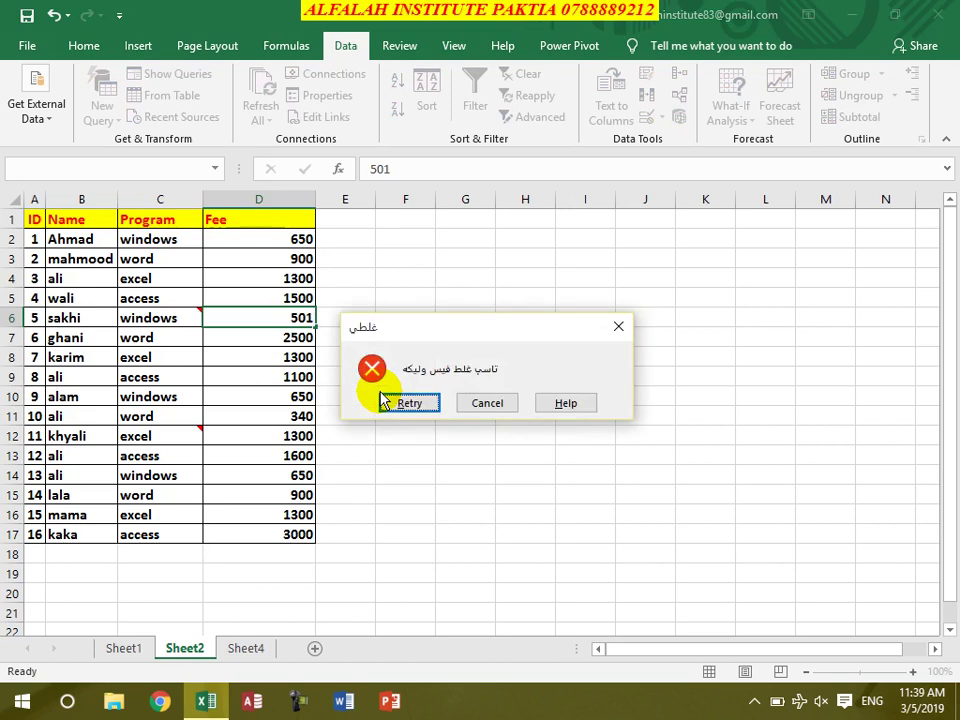
click(383, 402)
Step: Change the validation criterion for D2:D17 to whole numbers greater than 500, after trying not equal to
drag(242, 238, 268, 532)
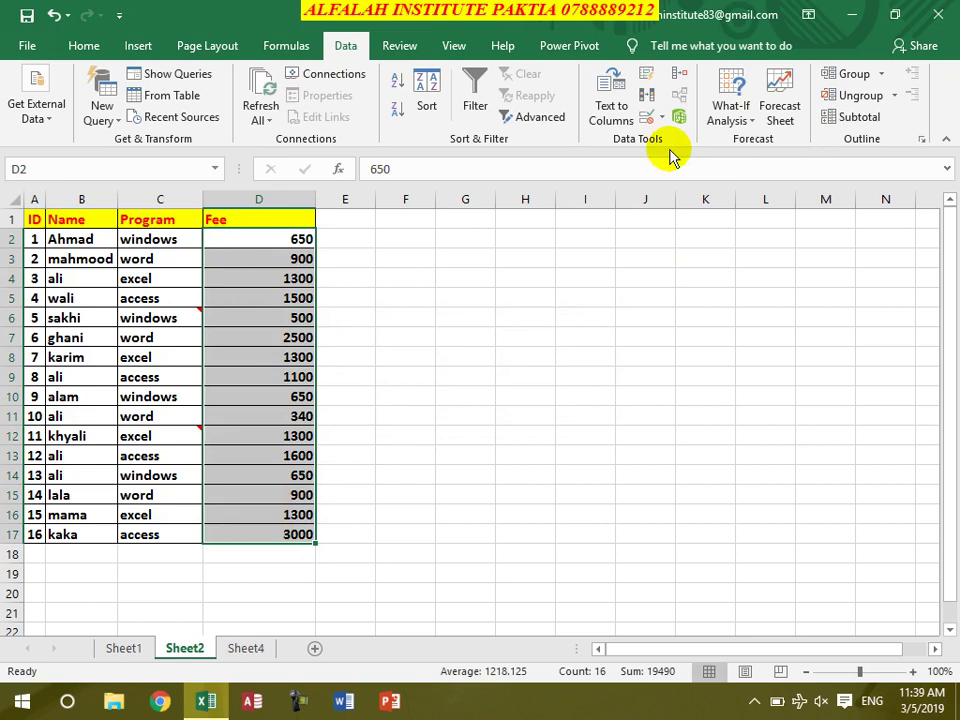
click(645, 120)
click(553, 226)
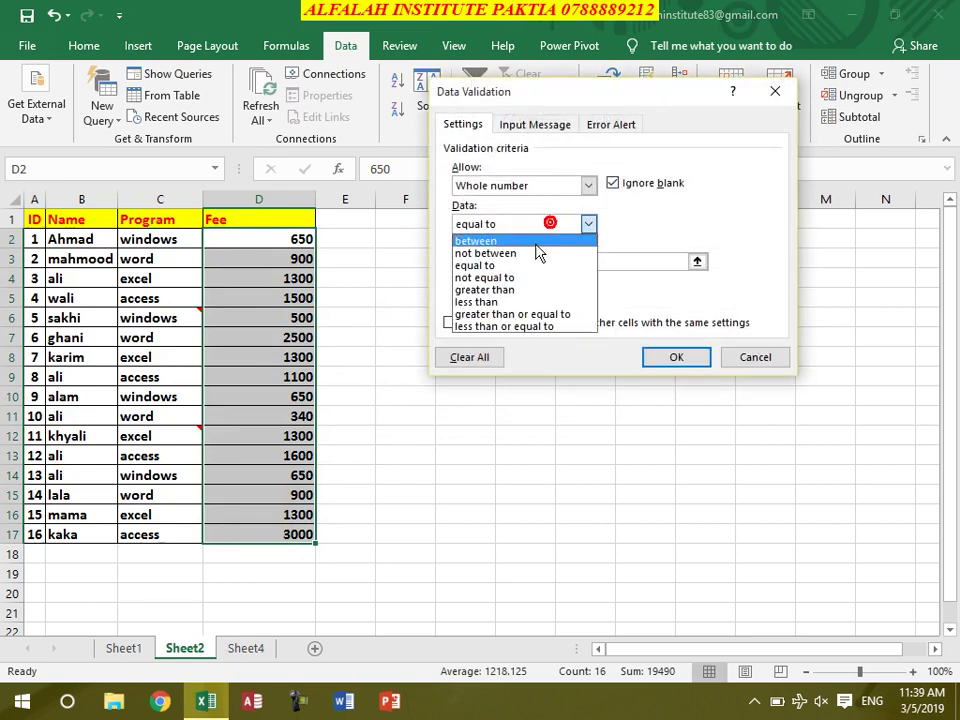
click(535, 281)
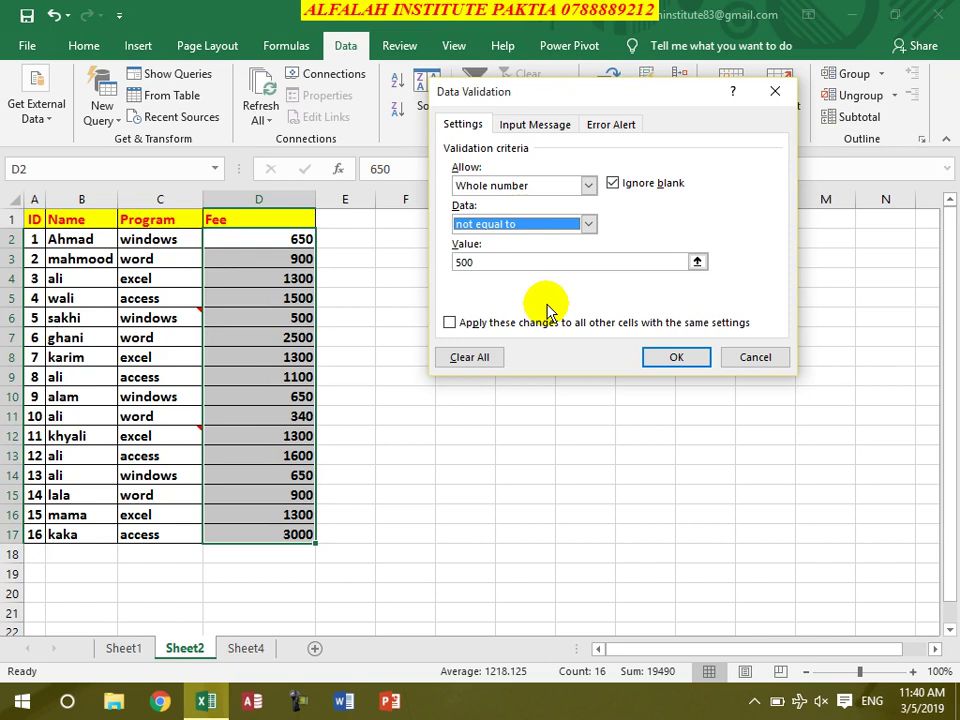
click(550, 224)
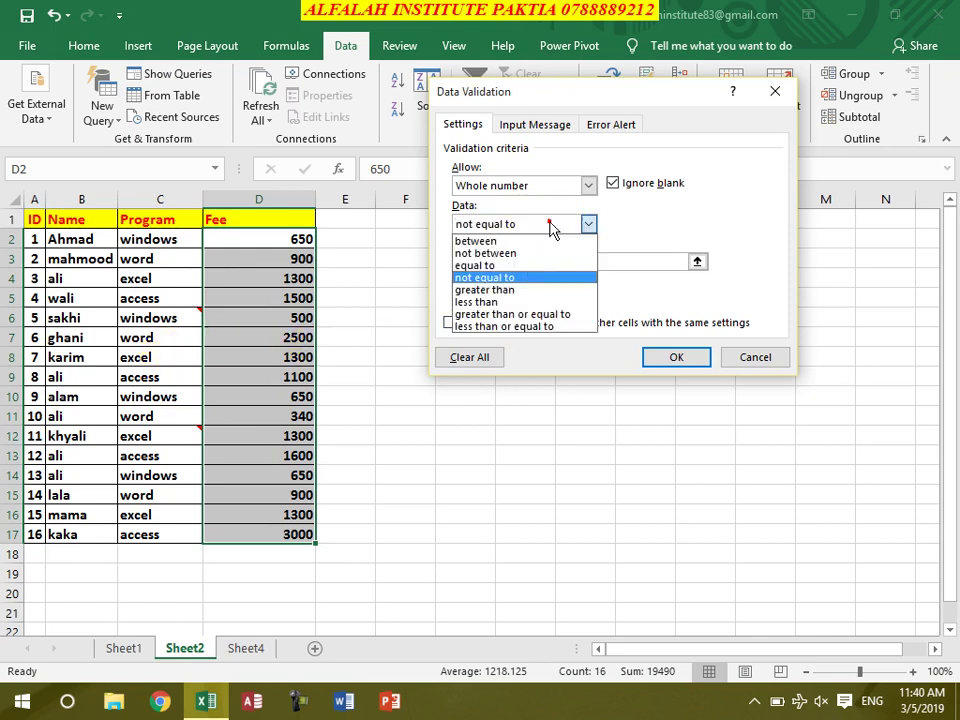
click(490, 290)
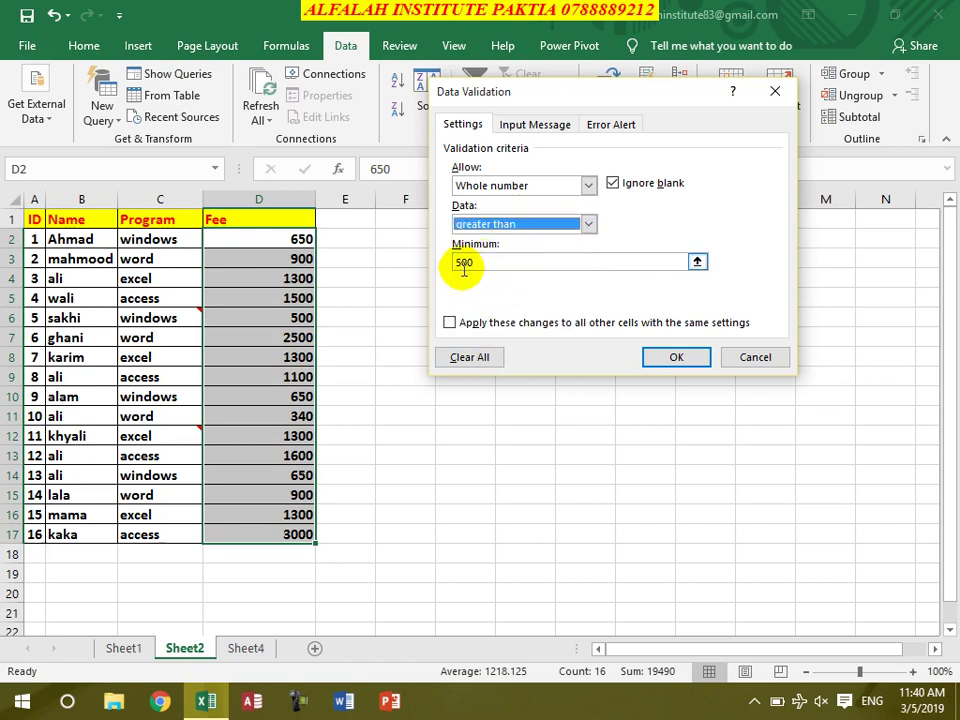
double_click(463, 263)
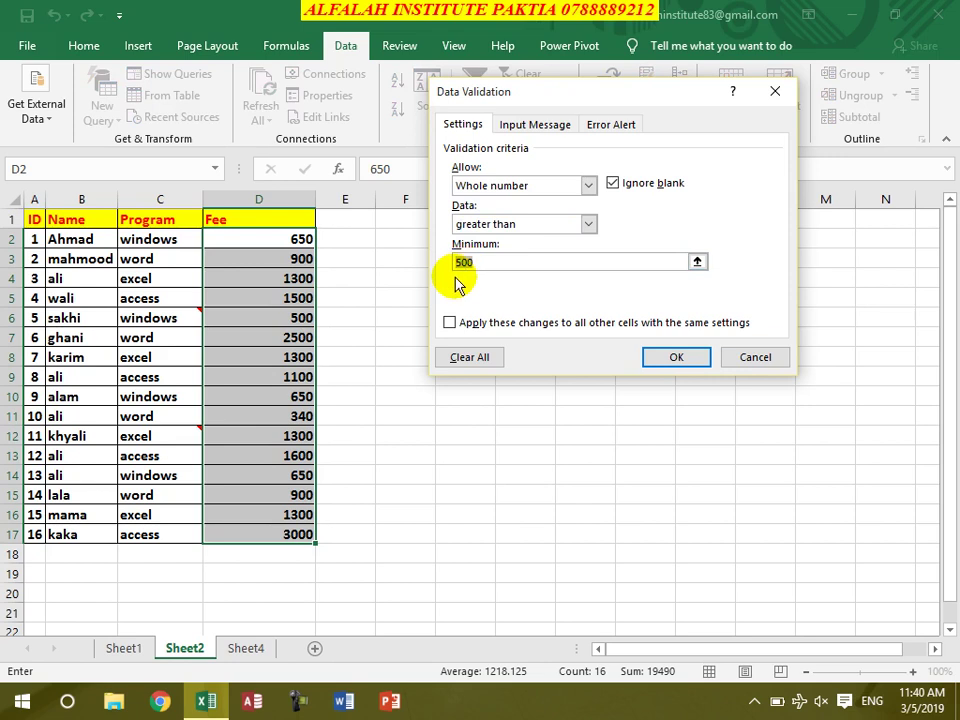
click(660, 358)
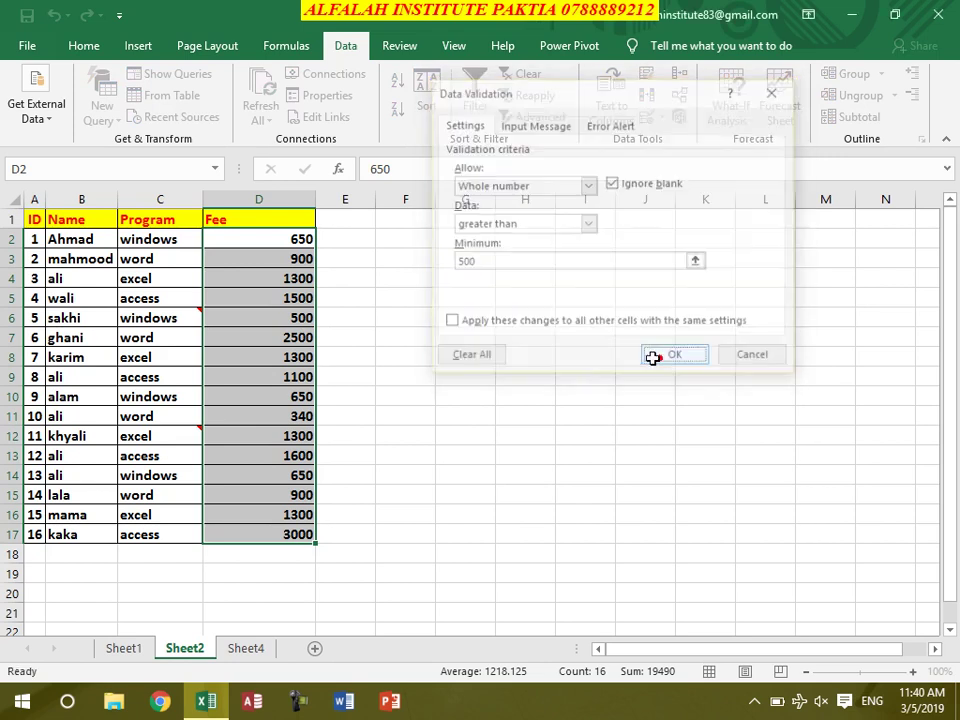
Step: Test the greater-than rule in fee cell D7 with 500, and correct the entry to 501
click(309, 338)
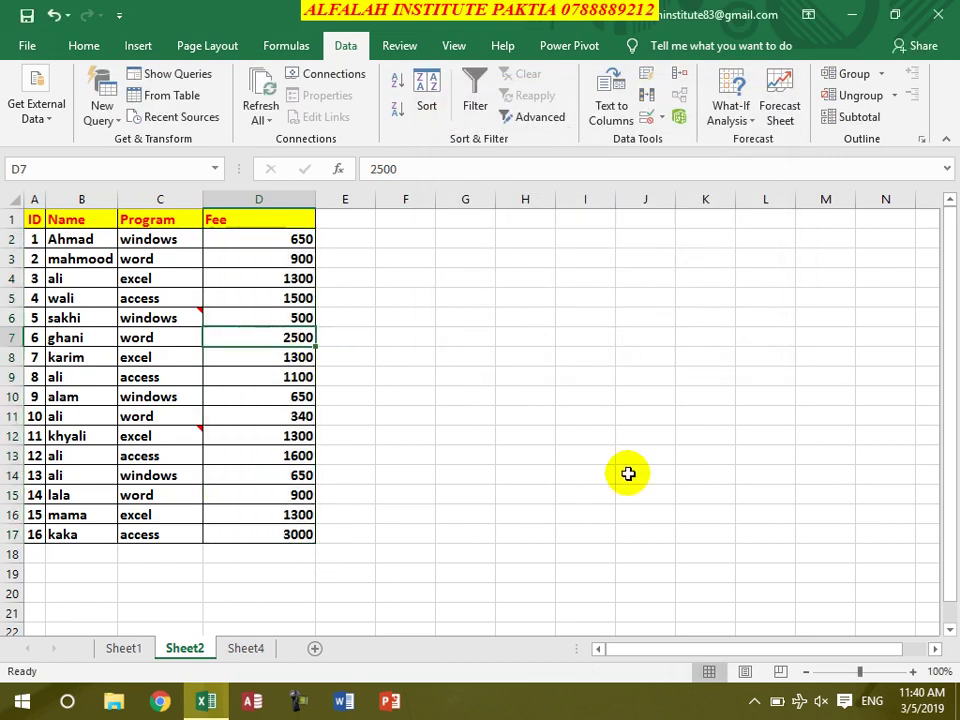
text(500)
key(Return)
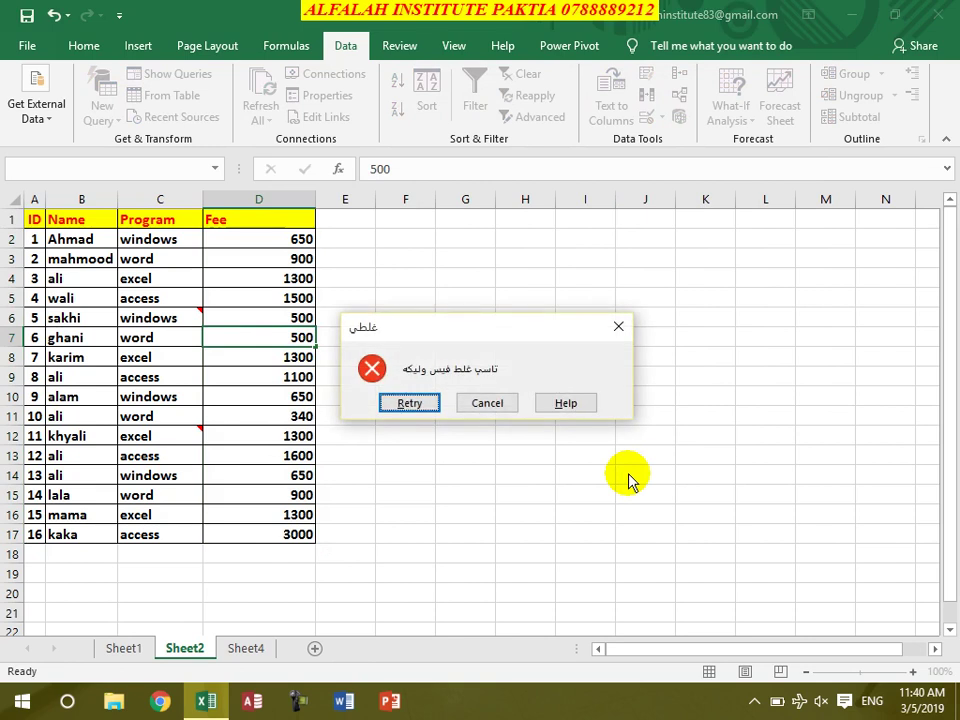
key(Return)
key(BackSpace)
text(1)
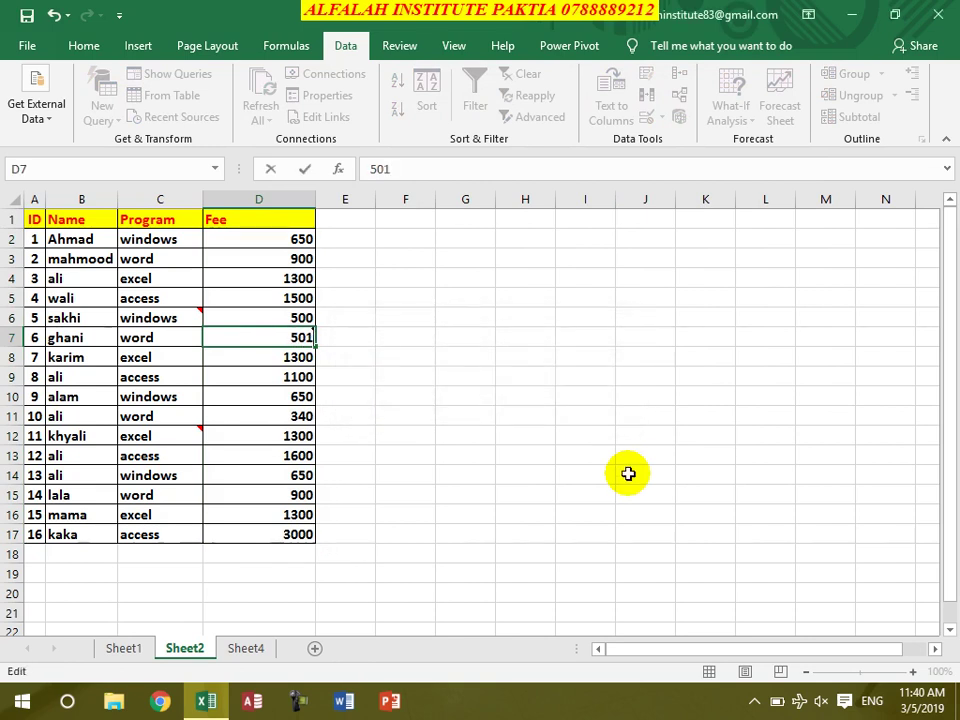
key(Return)
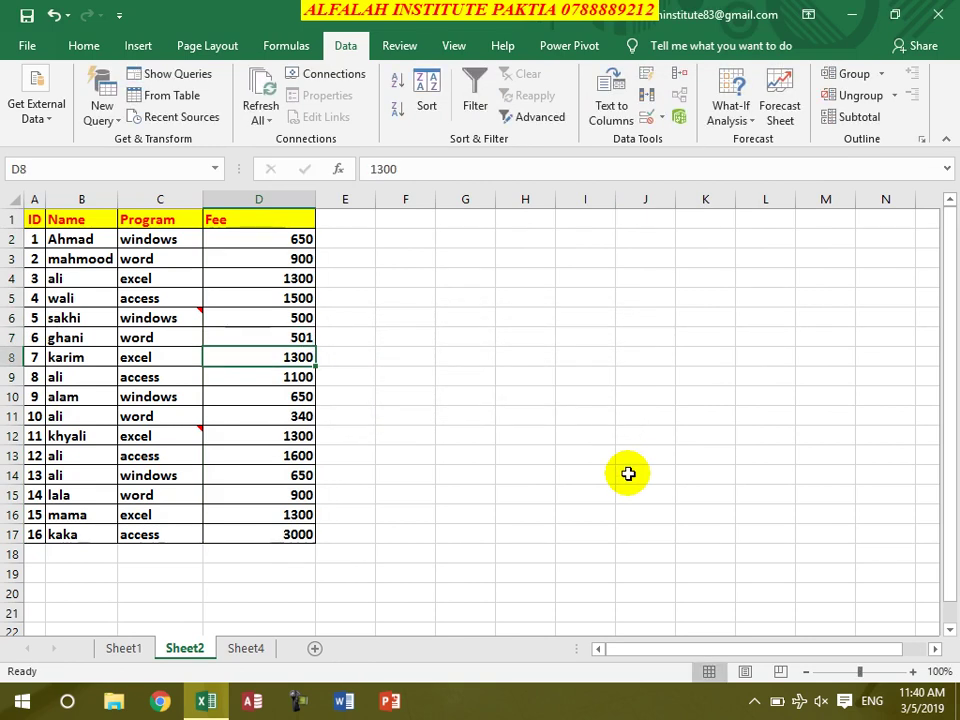
Step: Review the comparison conditions and allowed data types in the validation settings of D2:D17, and close them without changes
drag(268, 250, 264, 534)
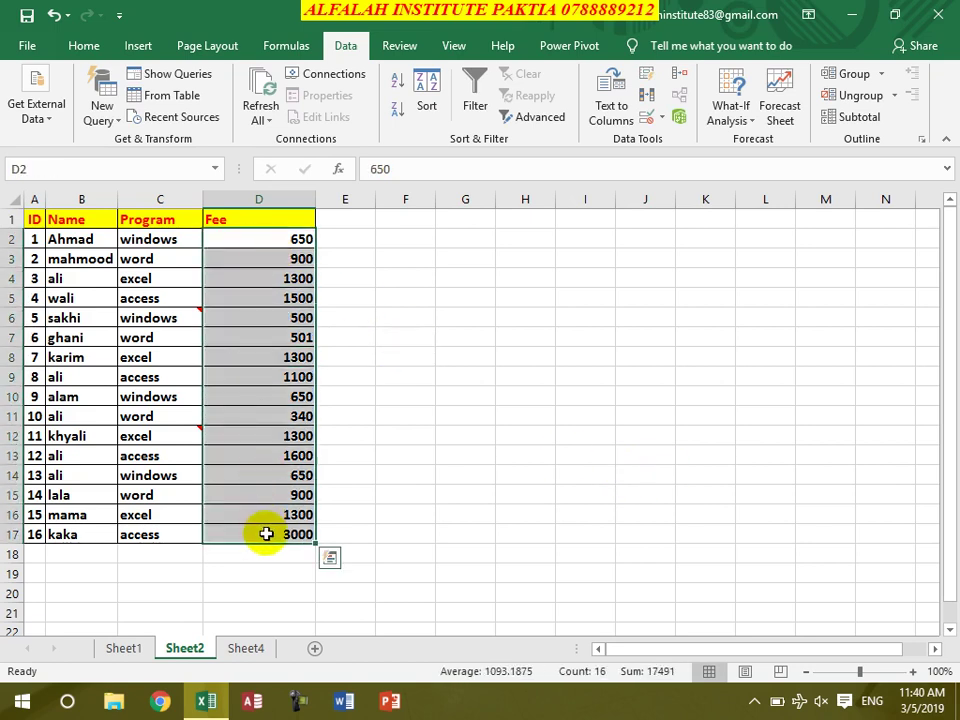
click(650, 121)
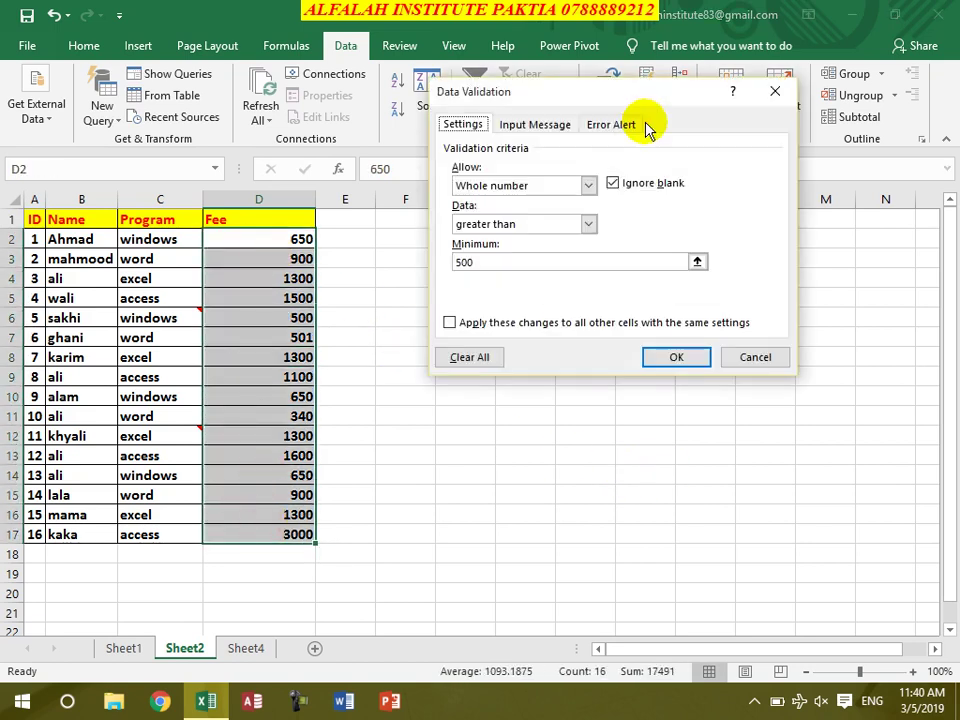
click(543, 224)
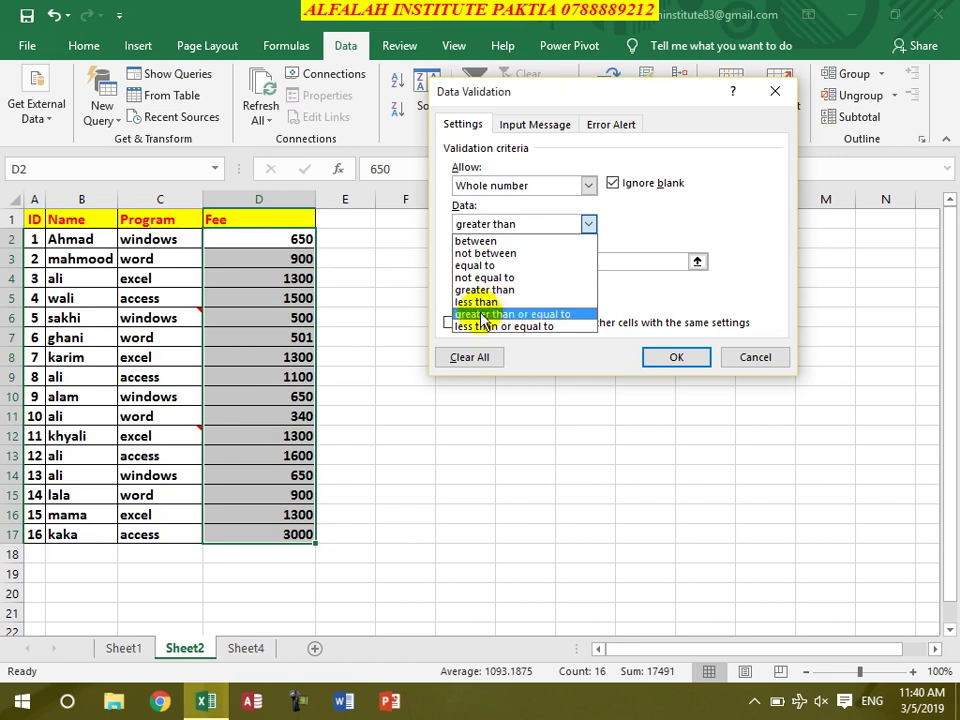
click(595, 96)
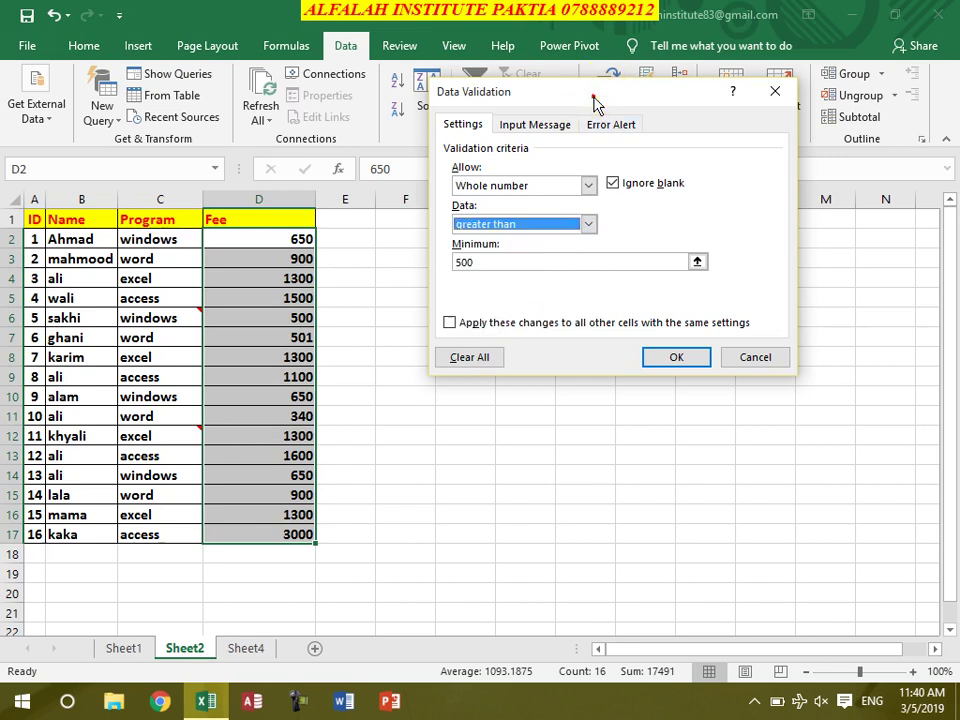
drag(595, 96, 602, 174)
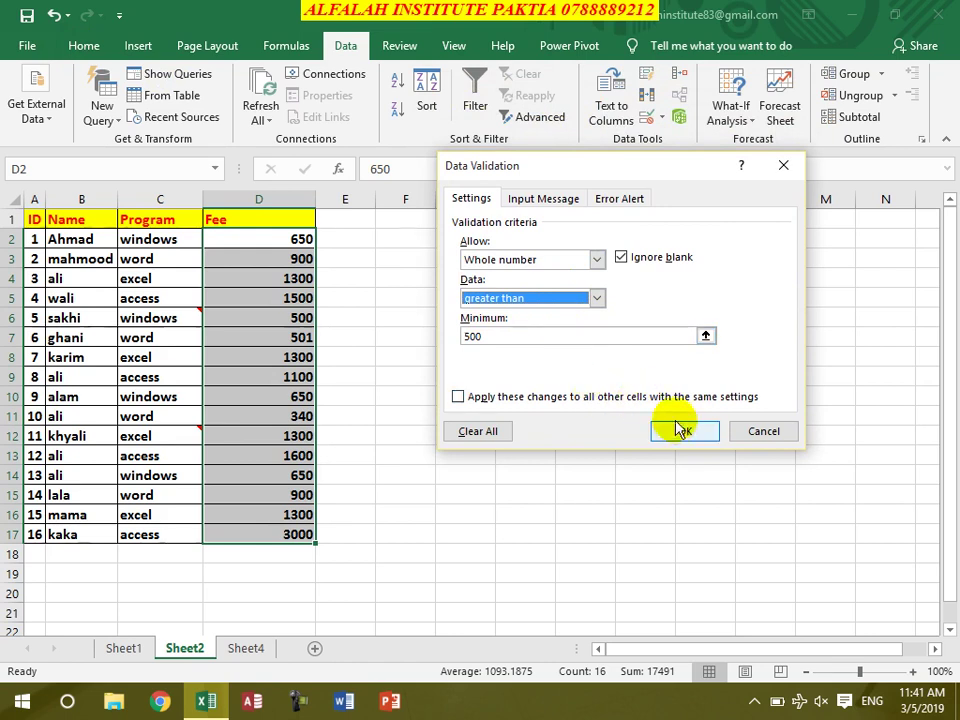
click(596, 259)
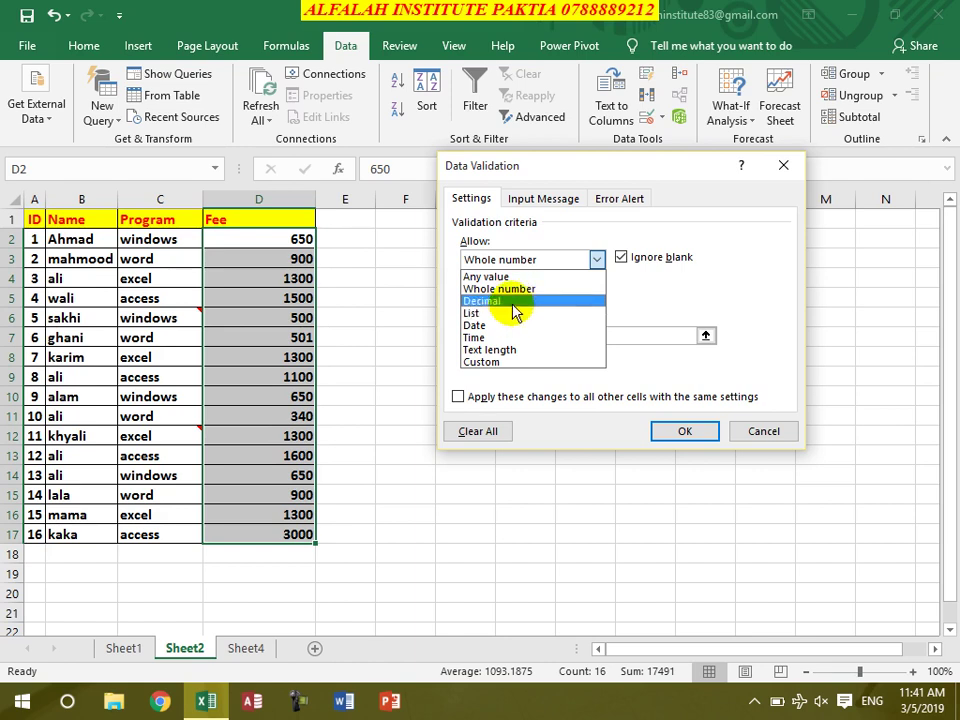
click(763, 430)
click(763, 430)
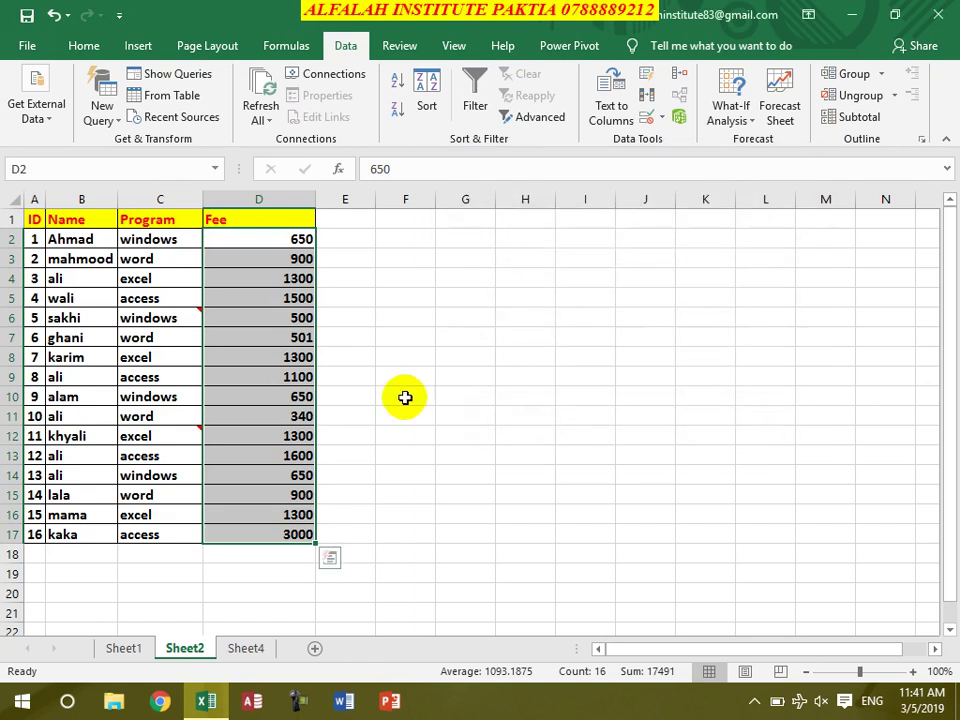
Step: Widen column E and set the validation of E2:E17 to allow dates with the between condition
click(405, 396)
drag(375, 200, 426, 204)
drag(357, 239, 356, 529)
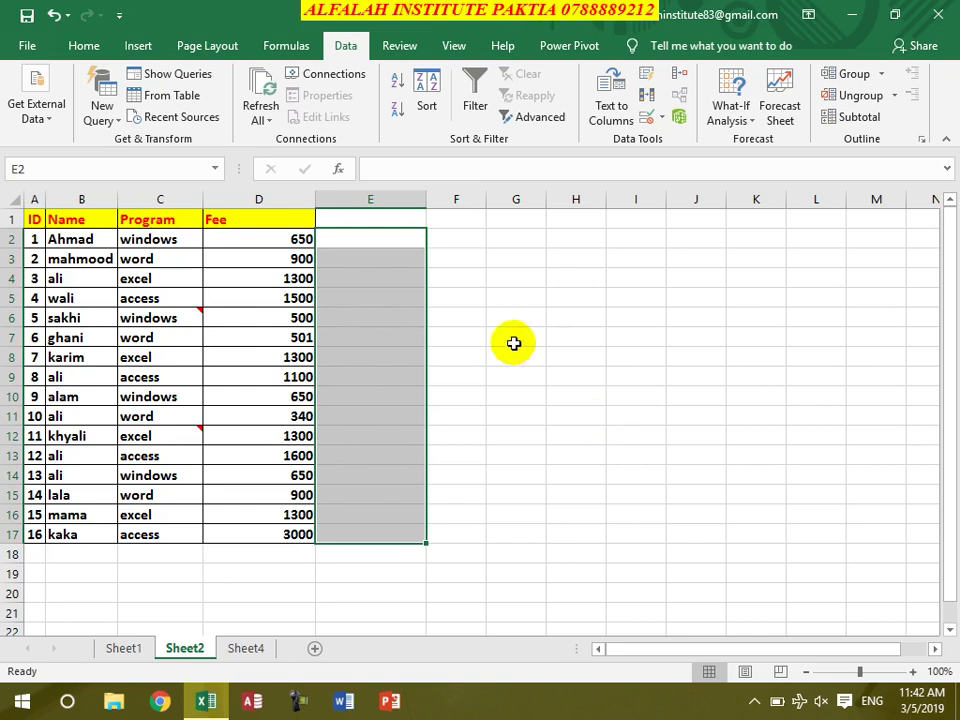
click(647, 117)
click(510, 262)
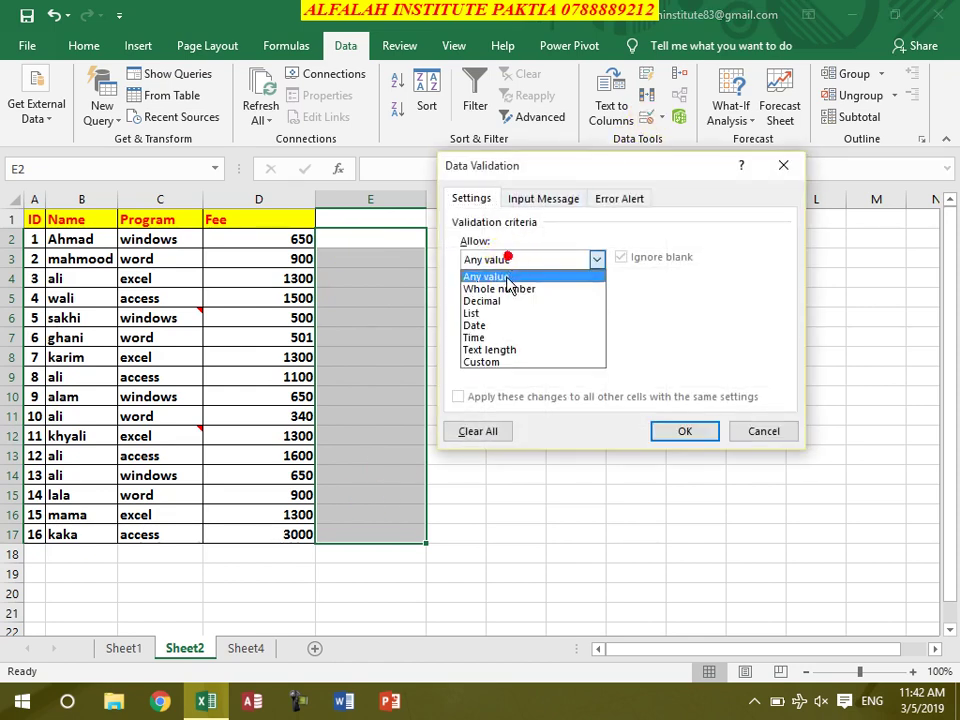
click(492, 326)
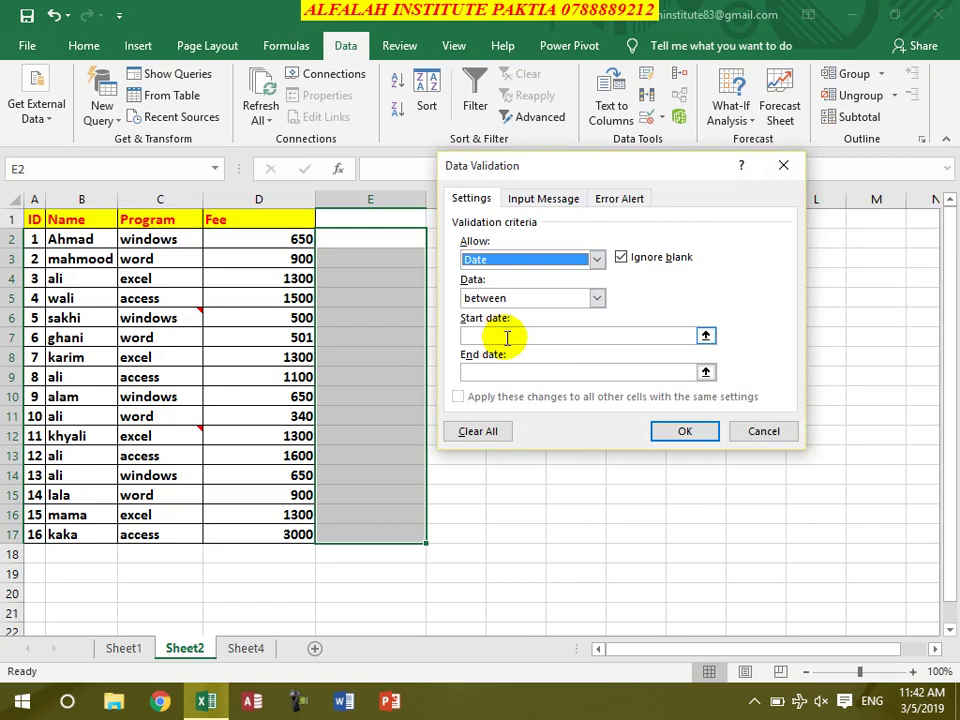
click(510, 298)
click(512, 297)
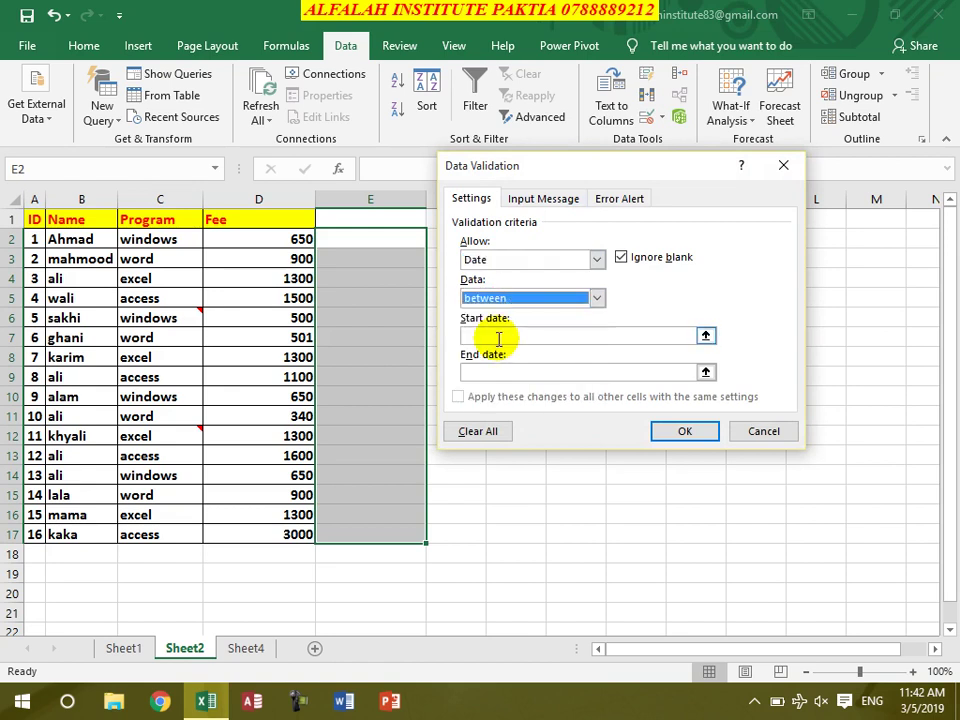
Step: Set the date rule's start date to 1/1/2019 and end date to 5/5/2019, and apply the validation
click(499, 334)
text(1/1/2019)
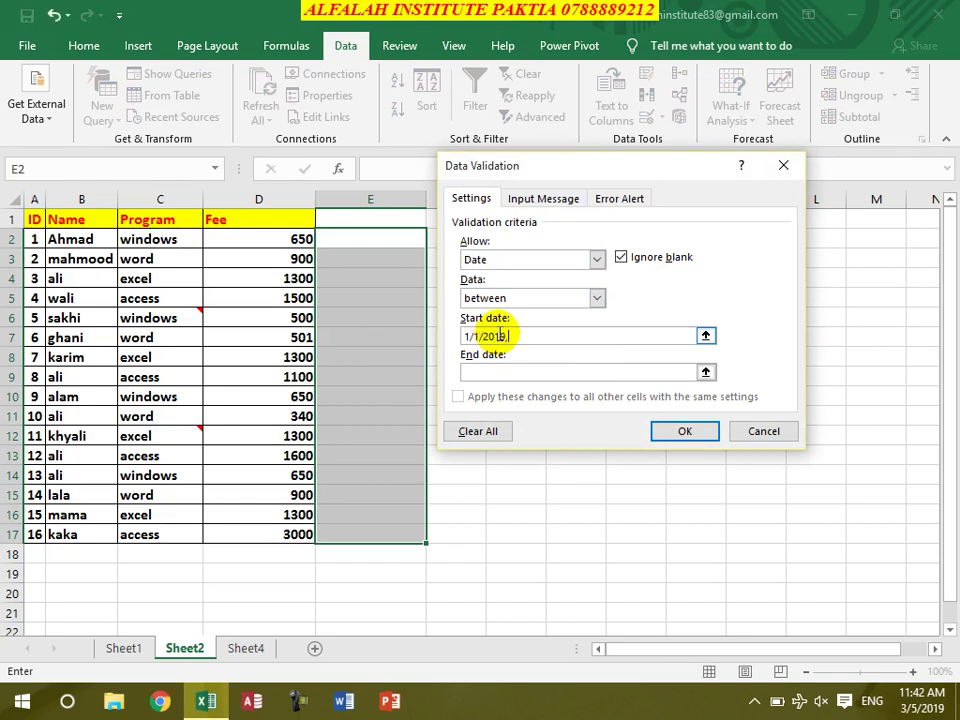
key(Tab)
text(5/5/2019)
click(684, 430)
Step: Test the date rule by inserting the current date in E4 and trying 6/5/2019 in E7, and dismiss the alert
click(364, 279)
key(ctrl+semicolon)
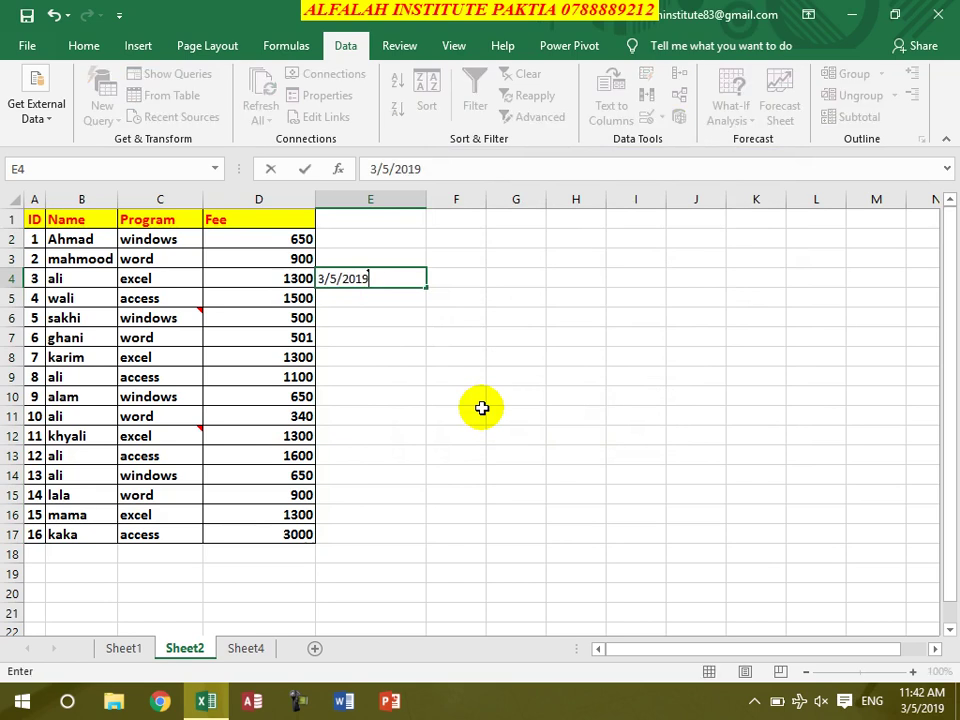
key(Return)
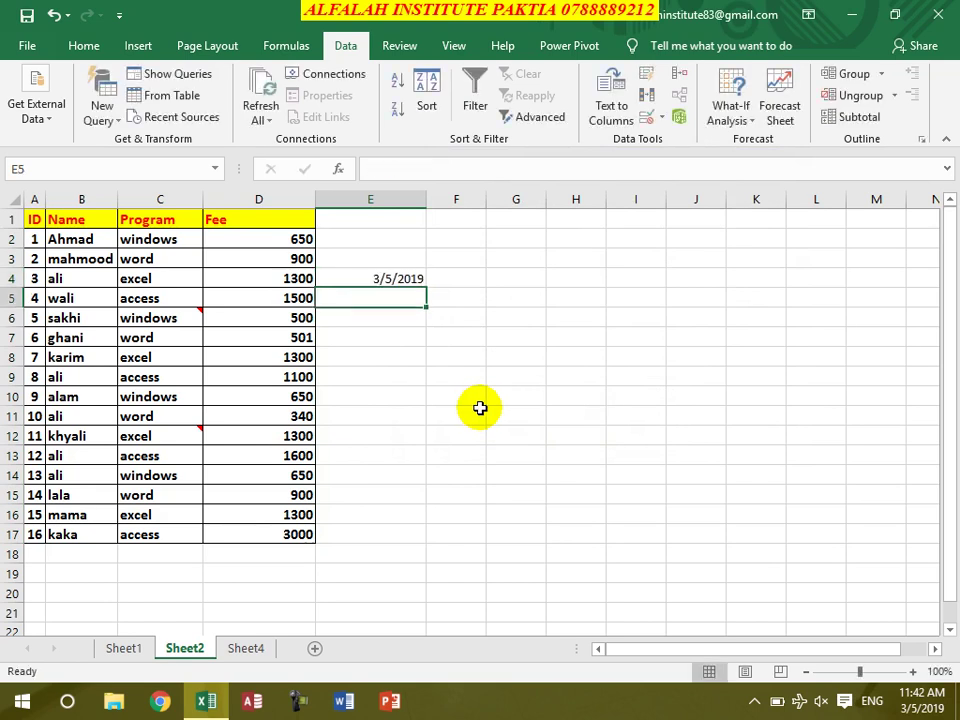
click(381, 338)
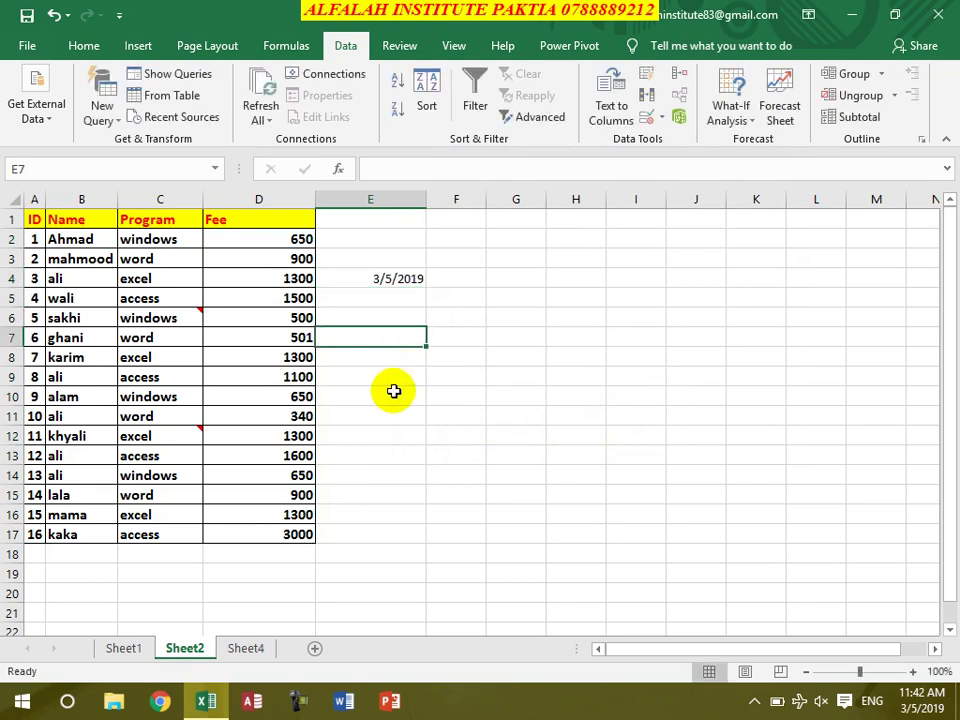
text(6/5/2019)
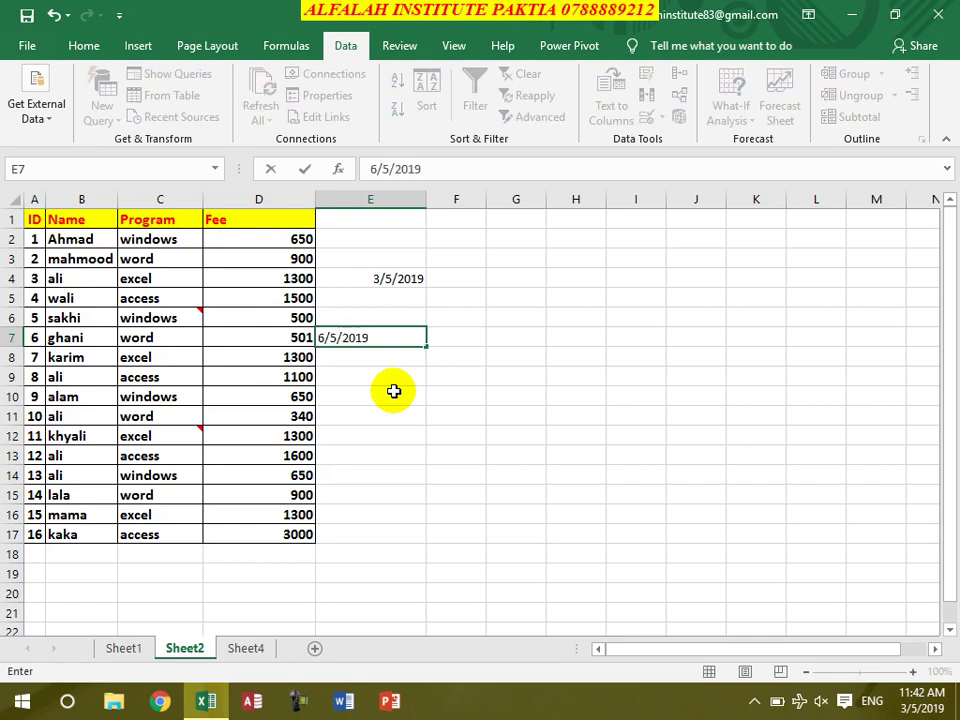
key(Return)
key(Escape)
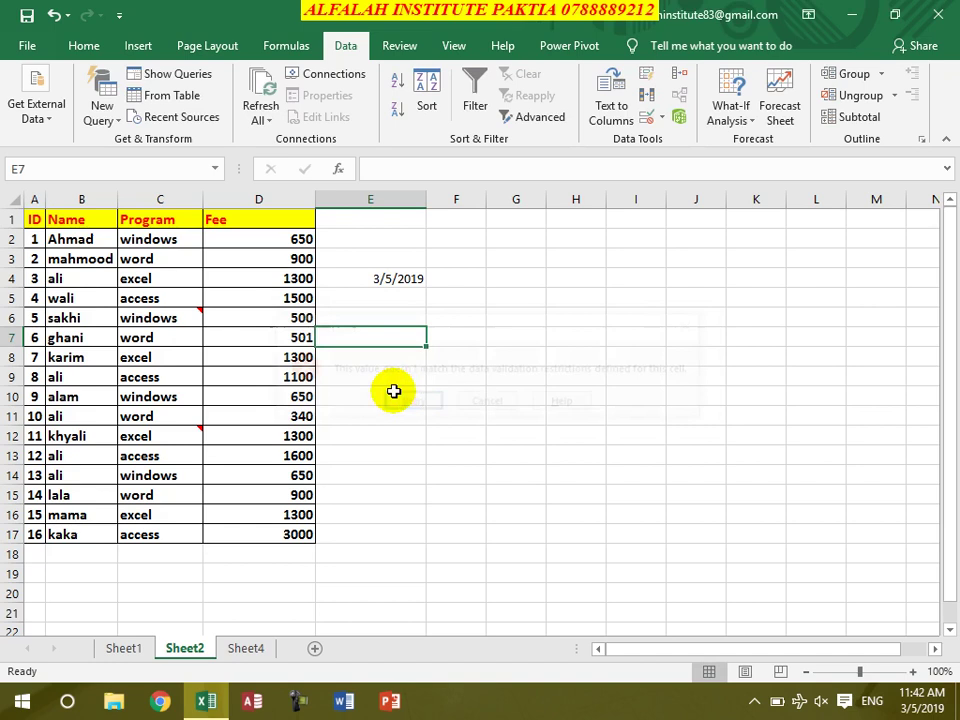
Step: Widen column F and apply a validation to F2:F17 that allows times between 8 am and 4 pm
drag(464, 244, 454, 529)
drag(489, 197, 530, 204)
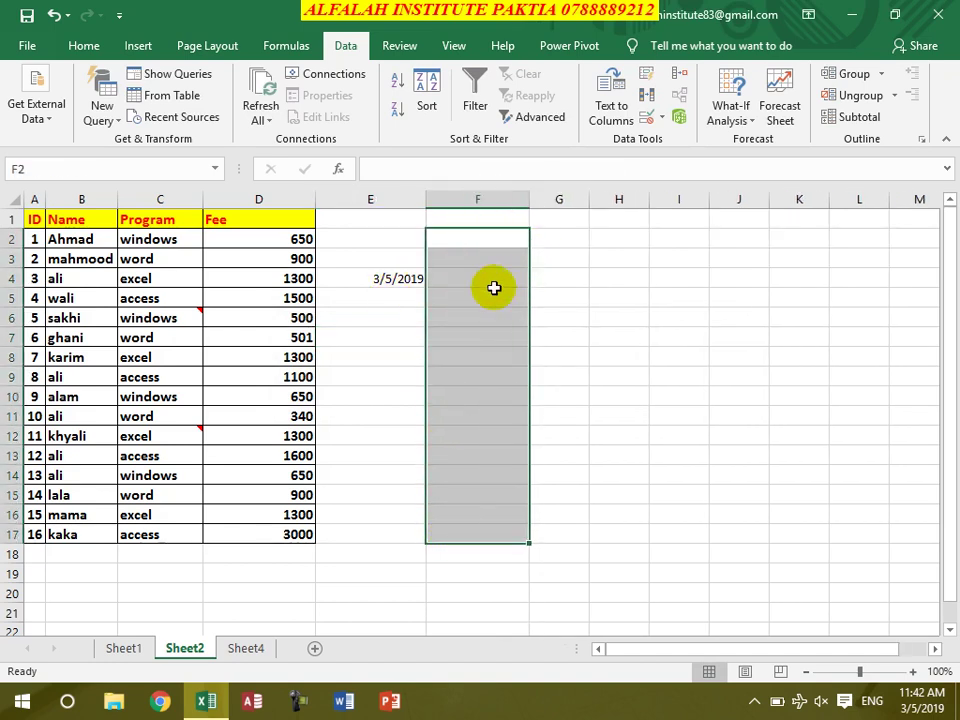
click(647, 117)
click(520, 258)
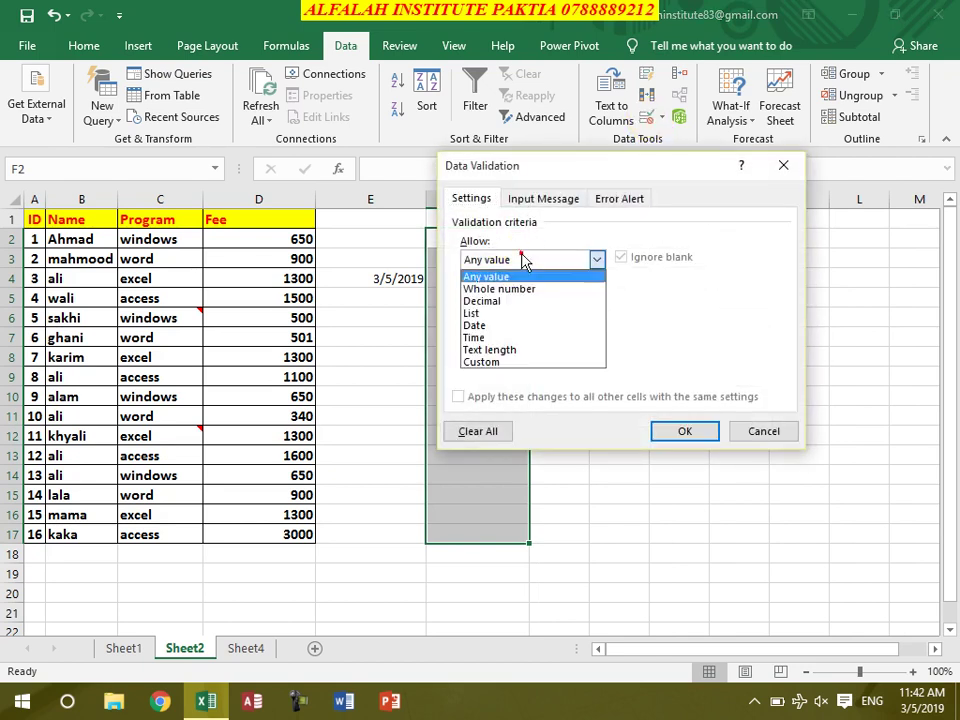
click(510, 337)
click(511, 337)
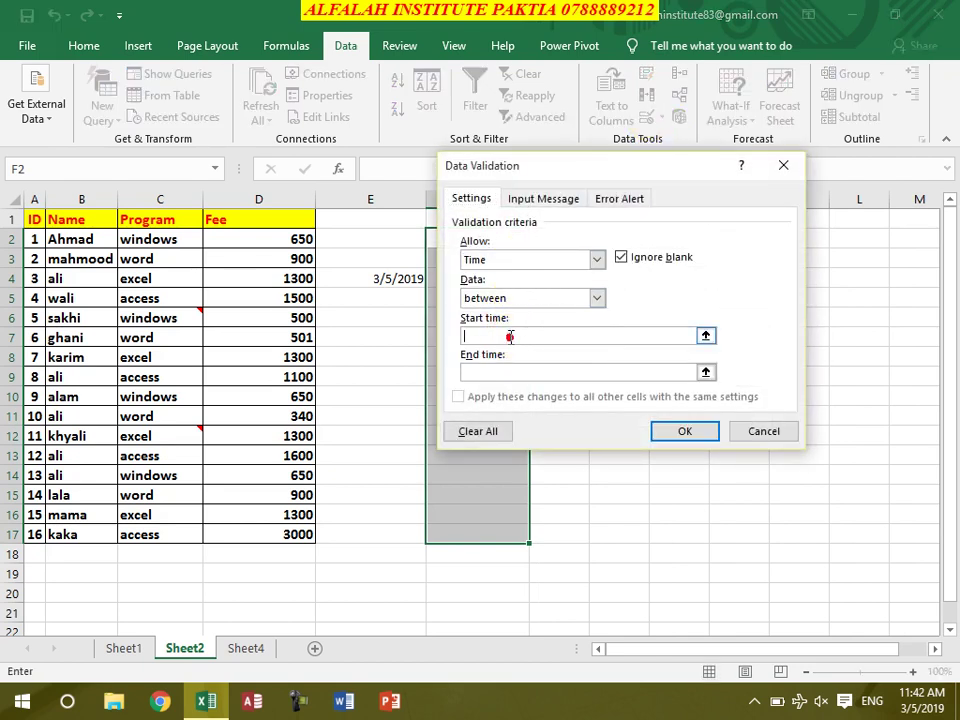
text(am)
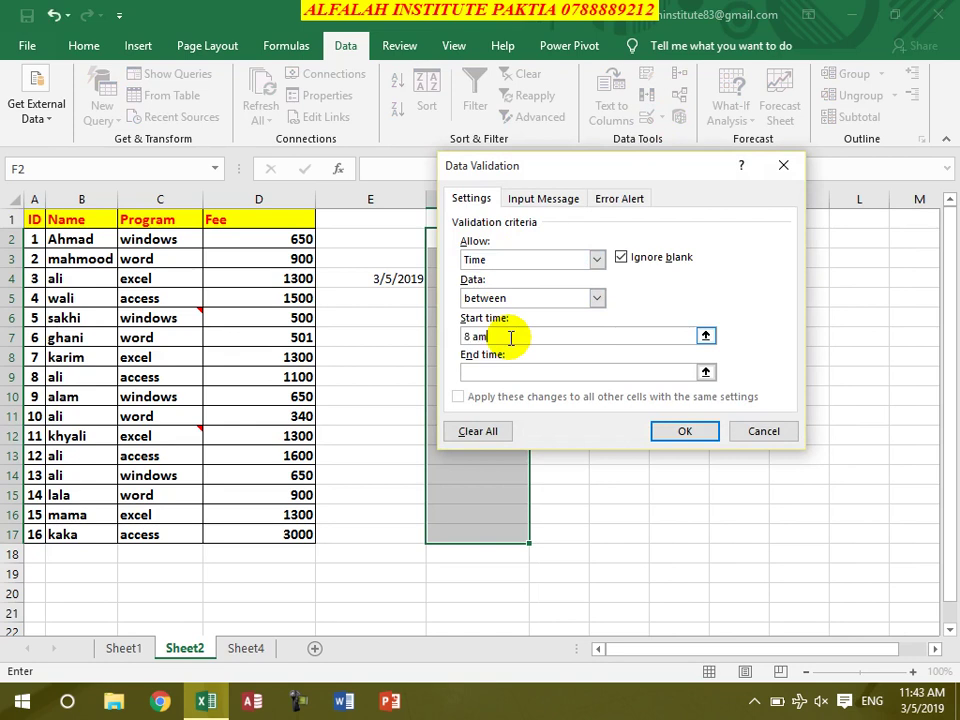
key(Tab)
text(4 pm)
click(679, 432)
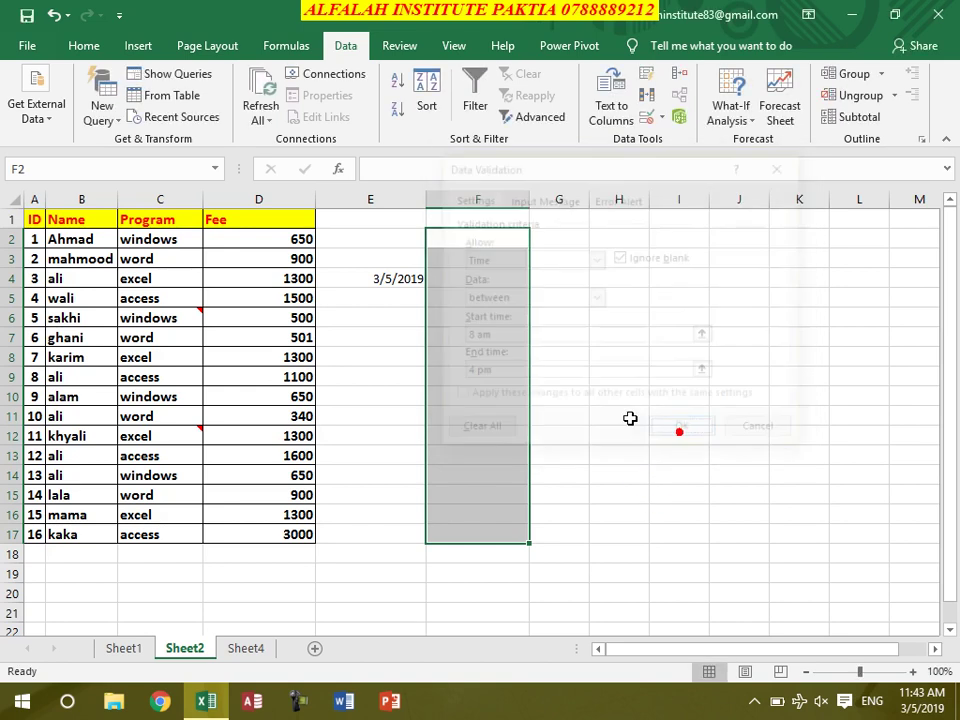
Step: Insert the current time in cell F6 to test the time rule
click(465, 317)
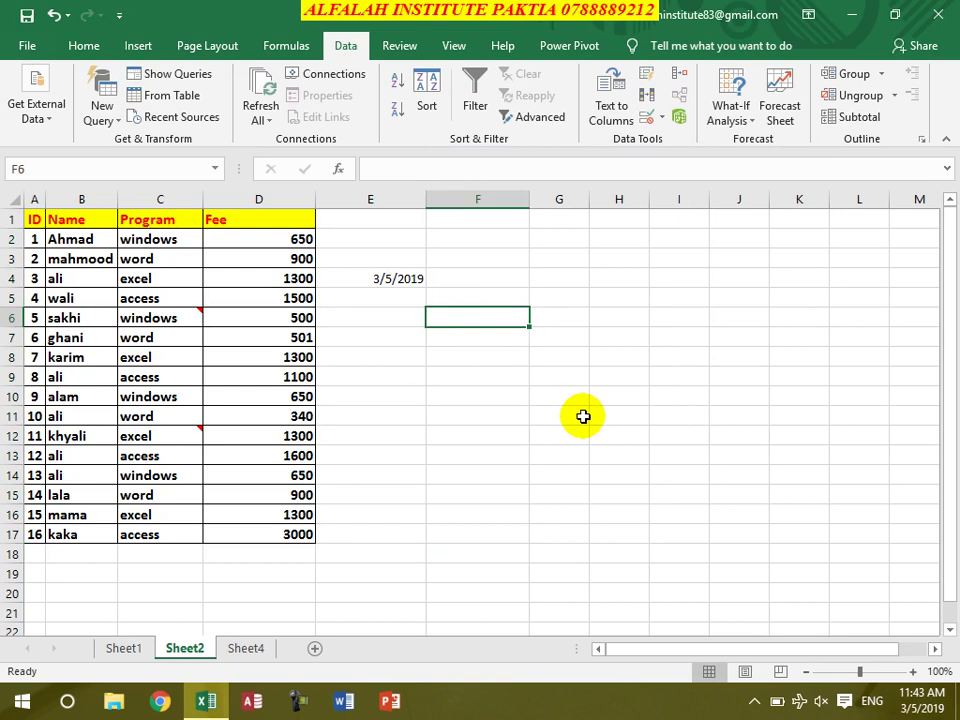
key(ctrl+shift+semicolon)
key(Return)
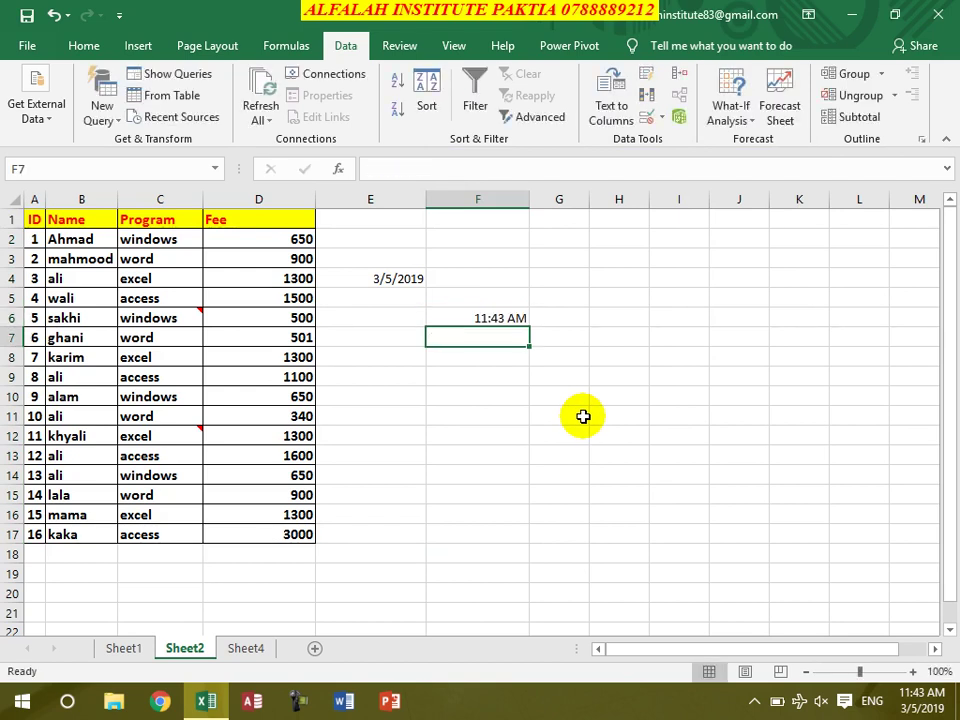
Step: Try 3:00 in cell F8, dismiss the alert, and enter 3 pm instead
key(Down)
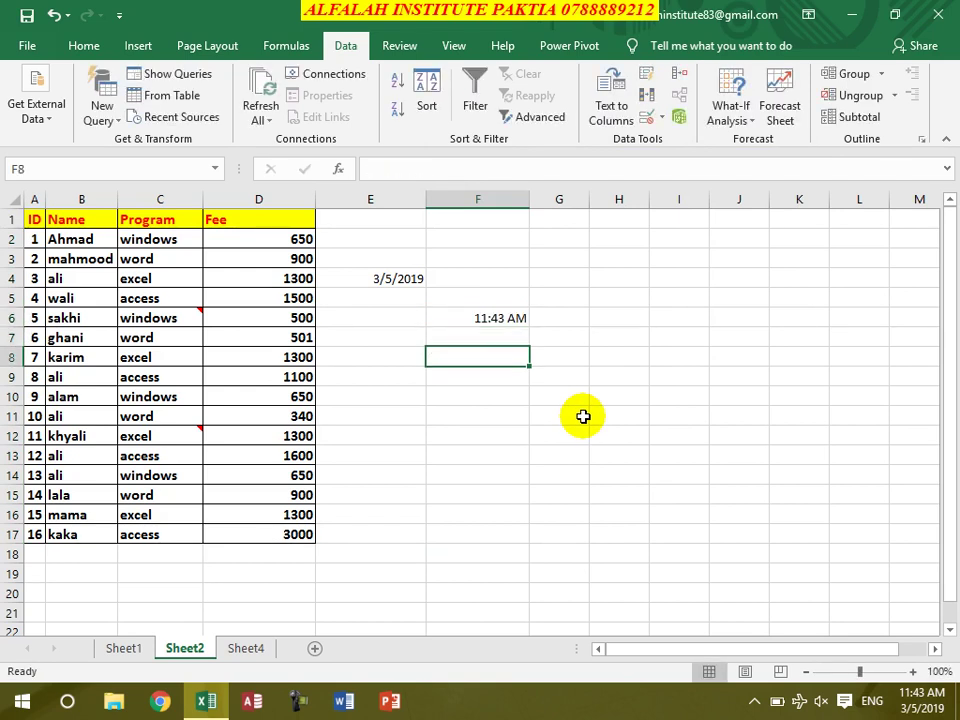
text(3)
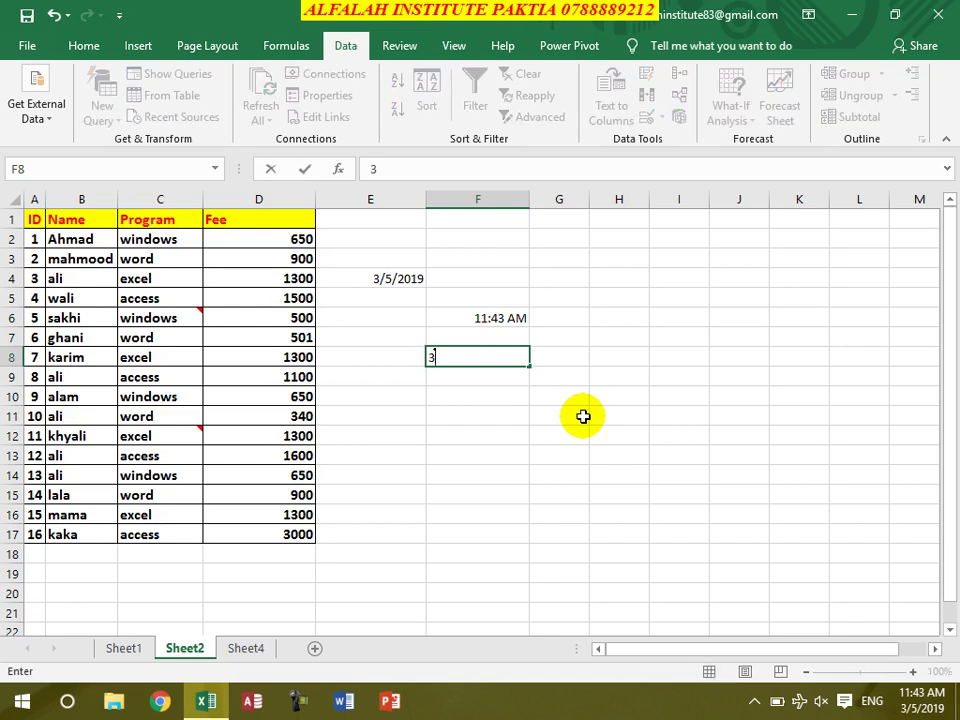
text(:00)
key(Return)
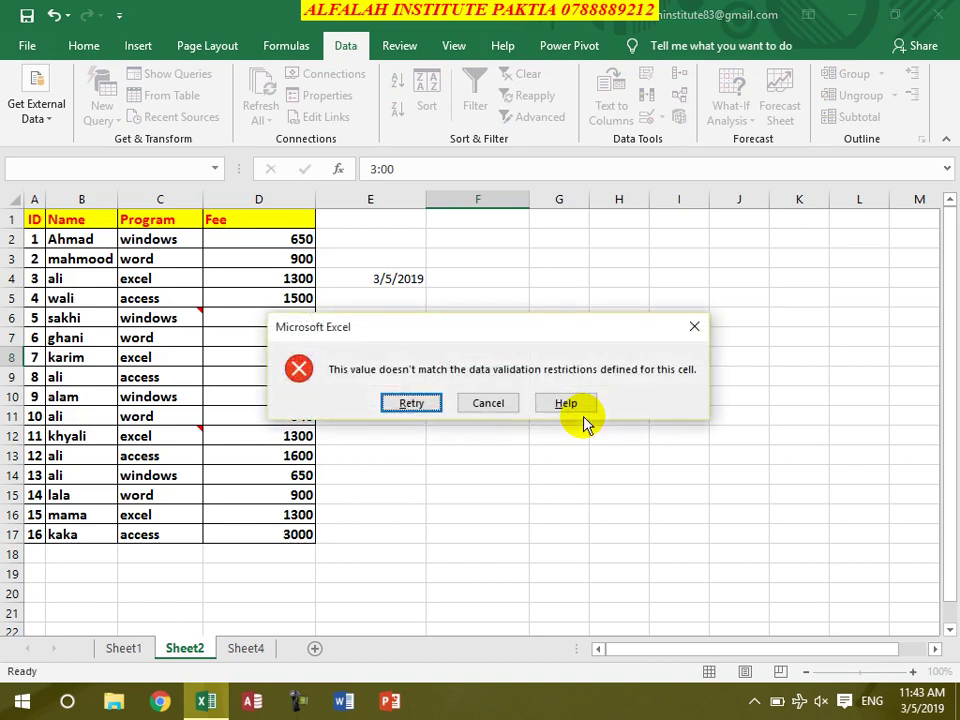
key(Escape)
text(3 pm)
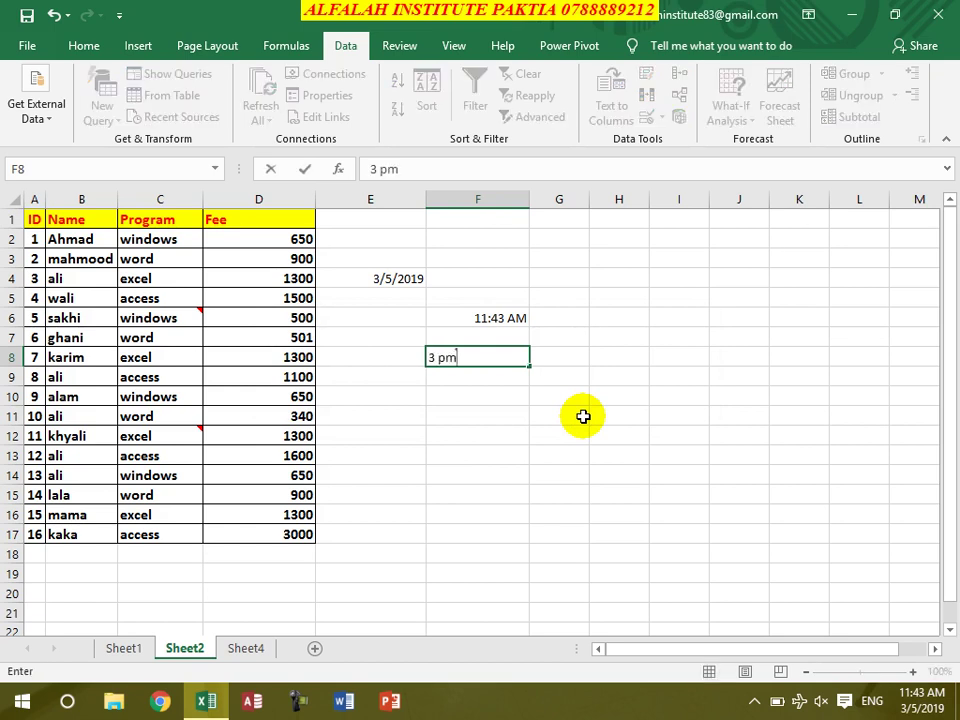
key(Return)
Step: Try 16 pm in cell F9, and replace the entry with 3:45 pm
text(1600)
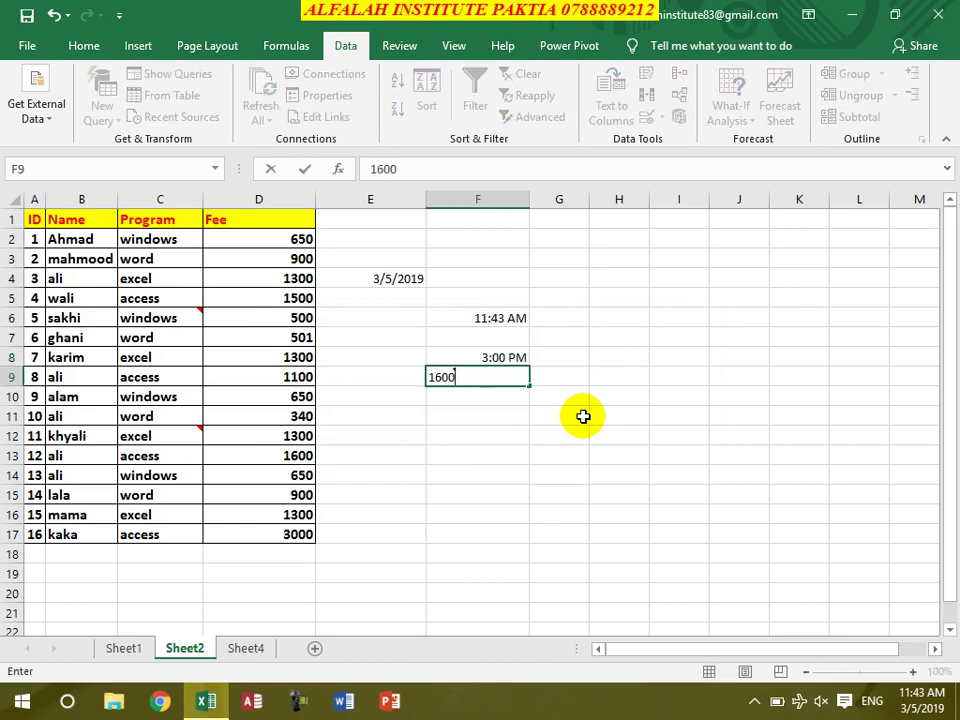
key(BackSpace)
key(BackSpace)
text(pm)
key(Return)
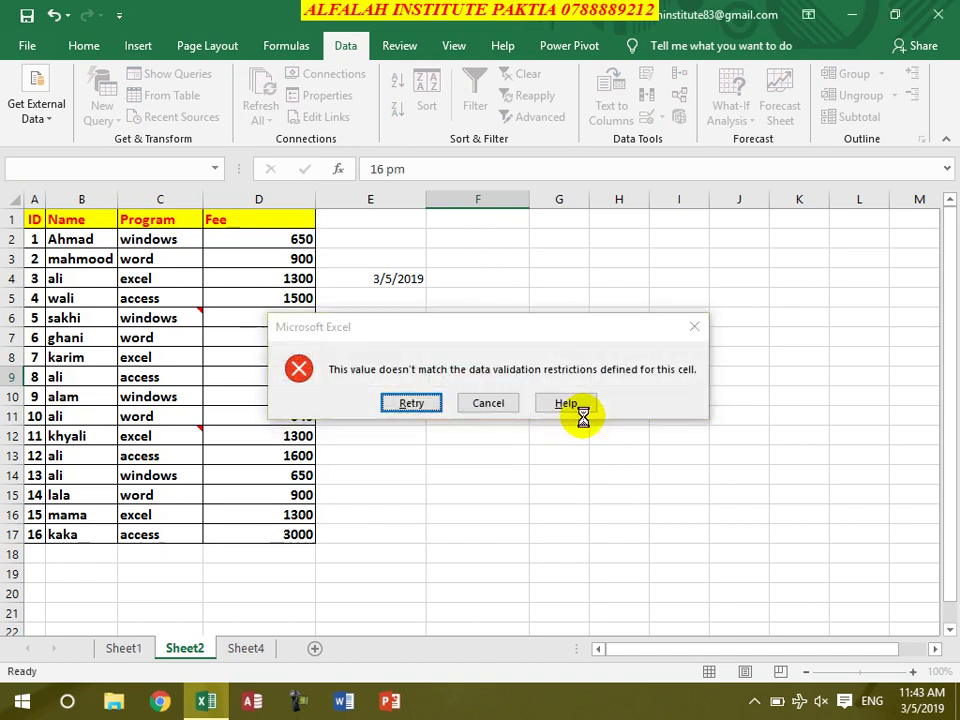
key(Return)
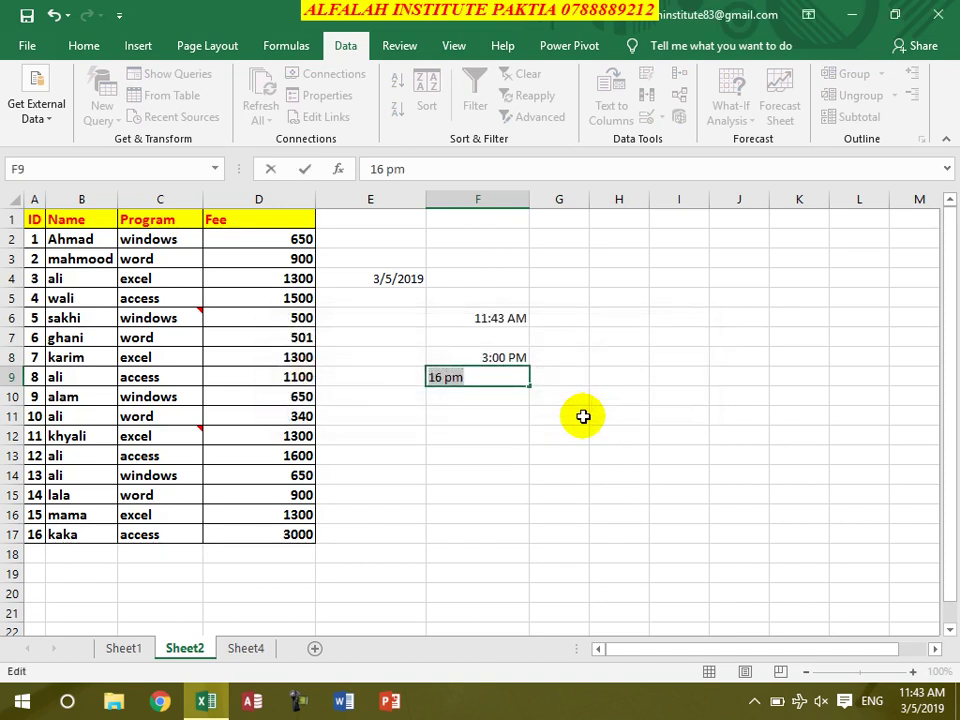
key(BackSpace)
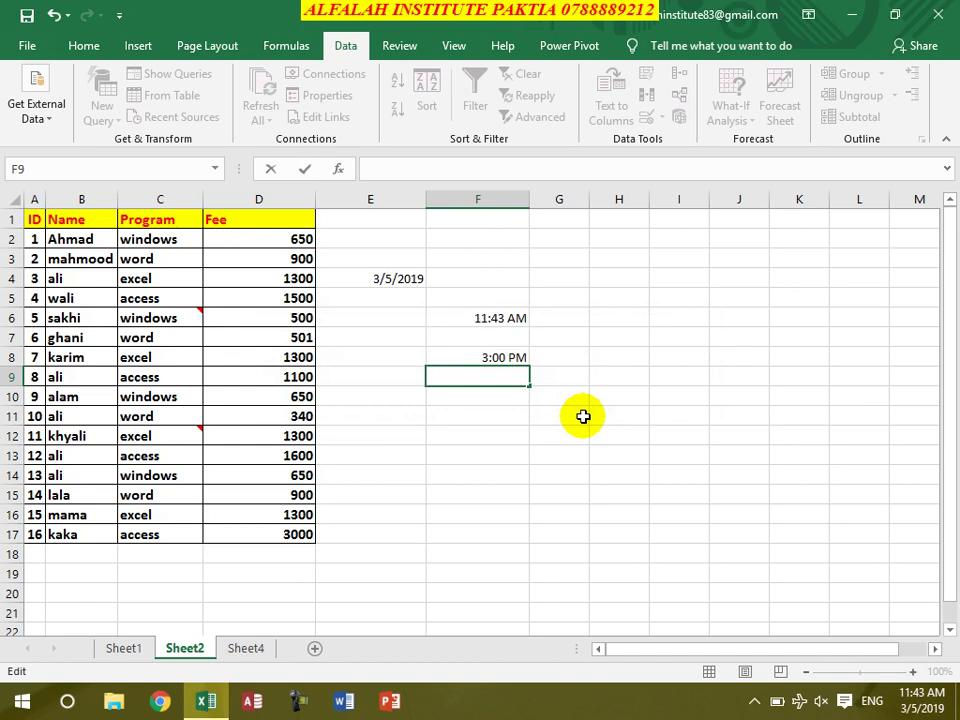
text(3:45 pm)
key(Return)
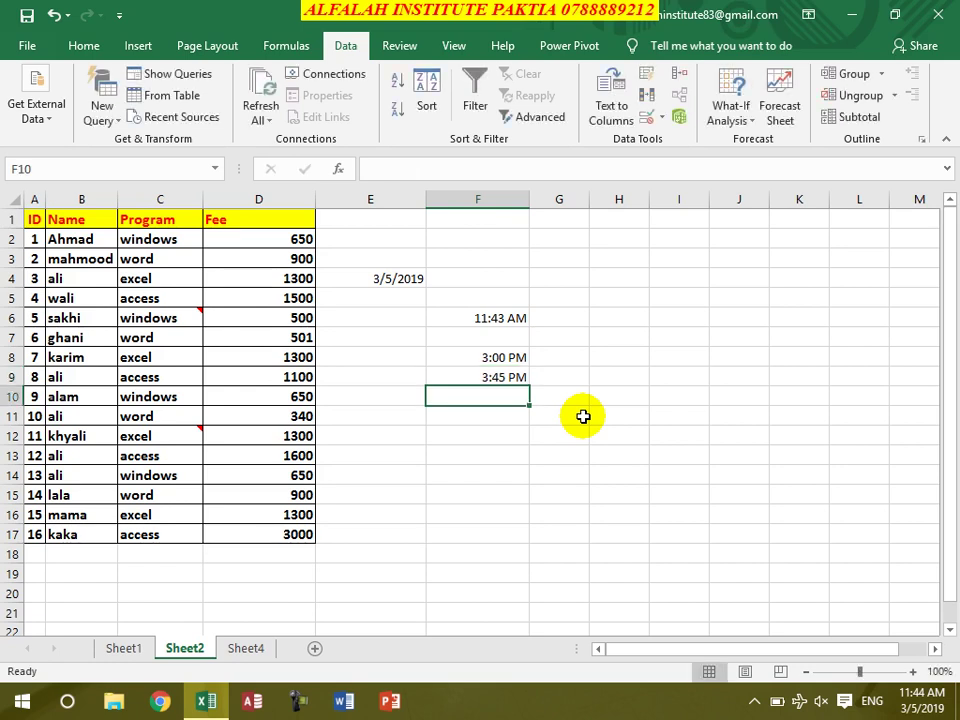
Step: Enter the 24-hour time 15:34 in cell F10
text(15:)
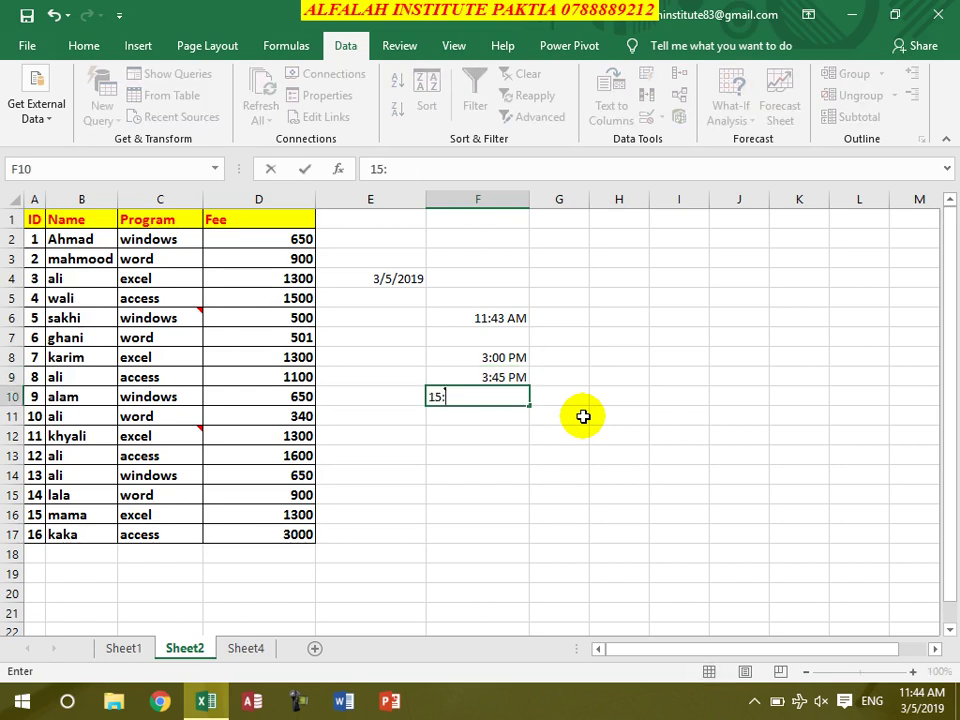
text(34)
key(Return)
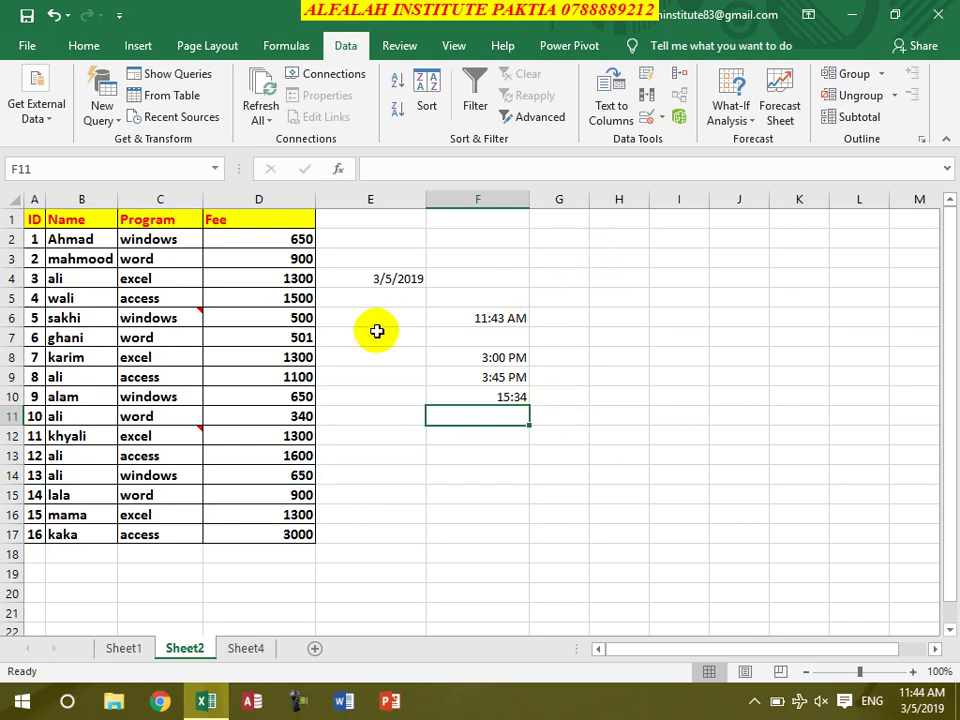
Step: Widen column G and select cells G2 to G17 for a new validation rule
click(566, 240)
drag(566, 248, 563, 392)
drag(553, 240, 563, 532)
drag(590, 204, 645, 211)
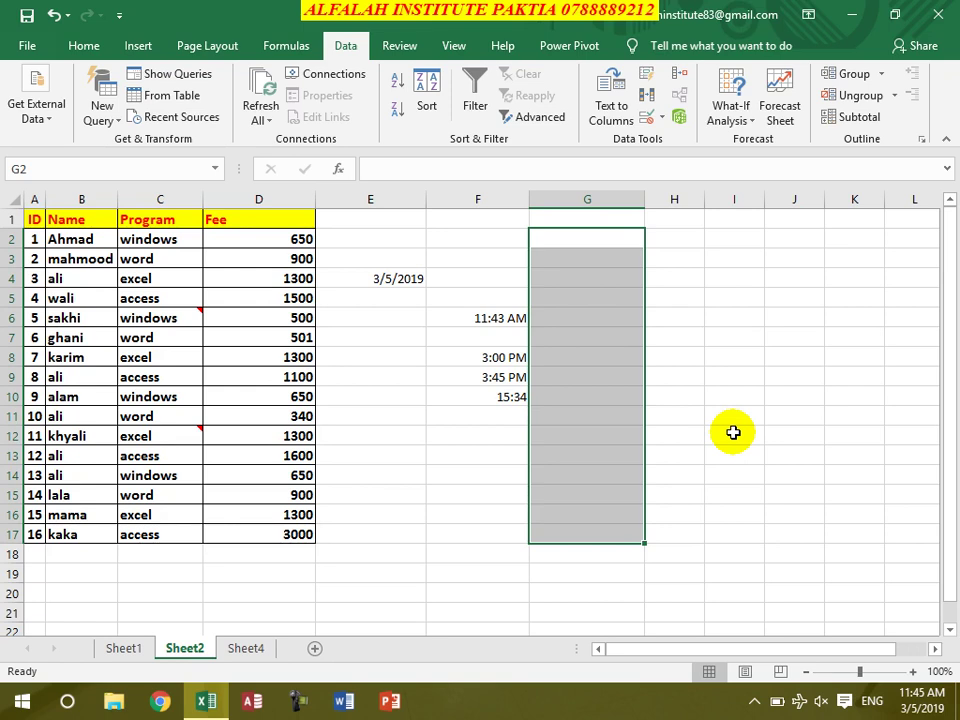
Step: Apply a data validation rule to G2:G17 that allows only a text length greater than 2
click(646, 117)
click(521, 262)
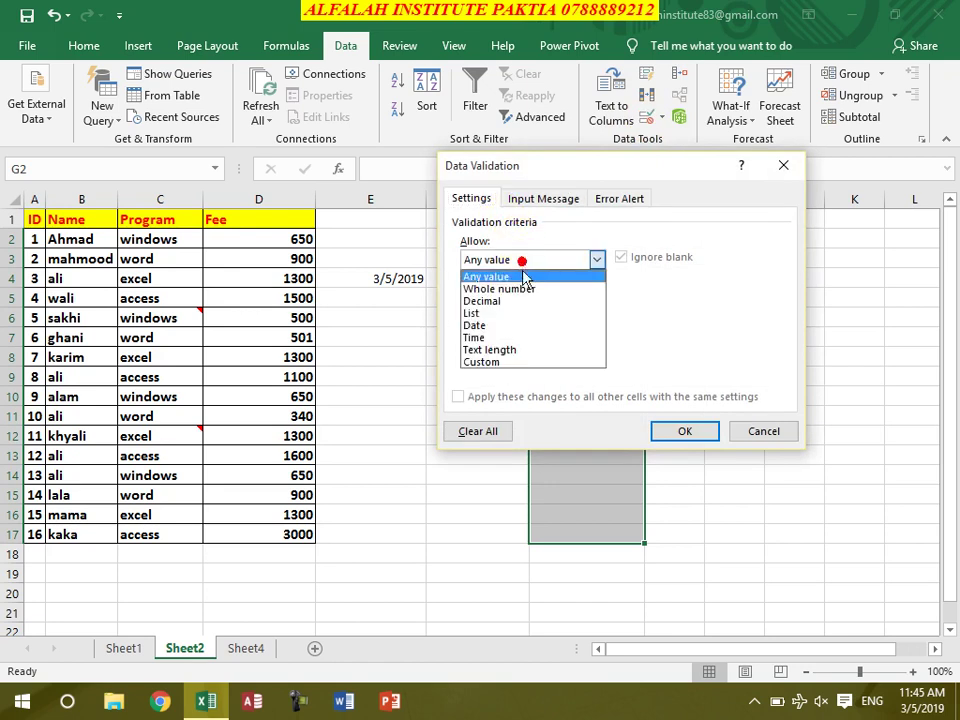
click(514, 358)
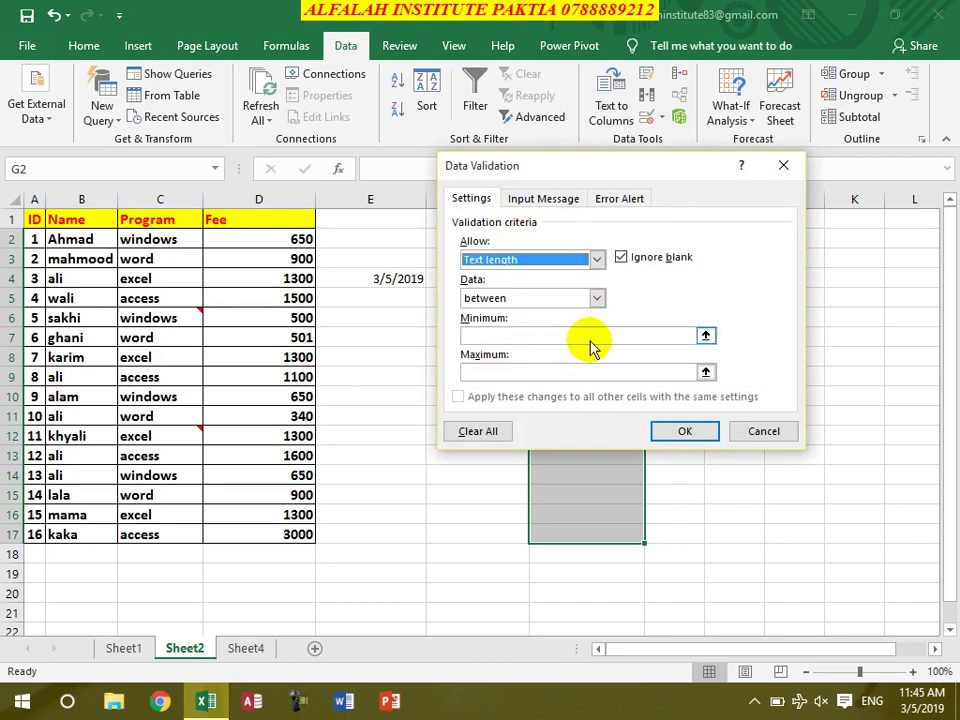
click(537, 308)
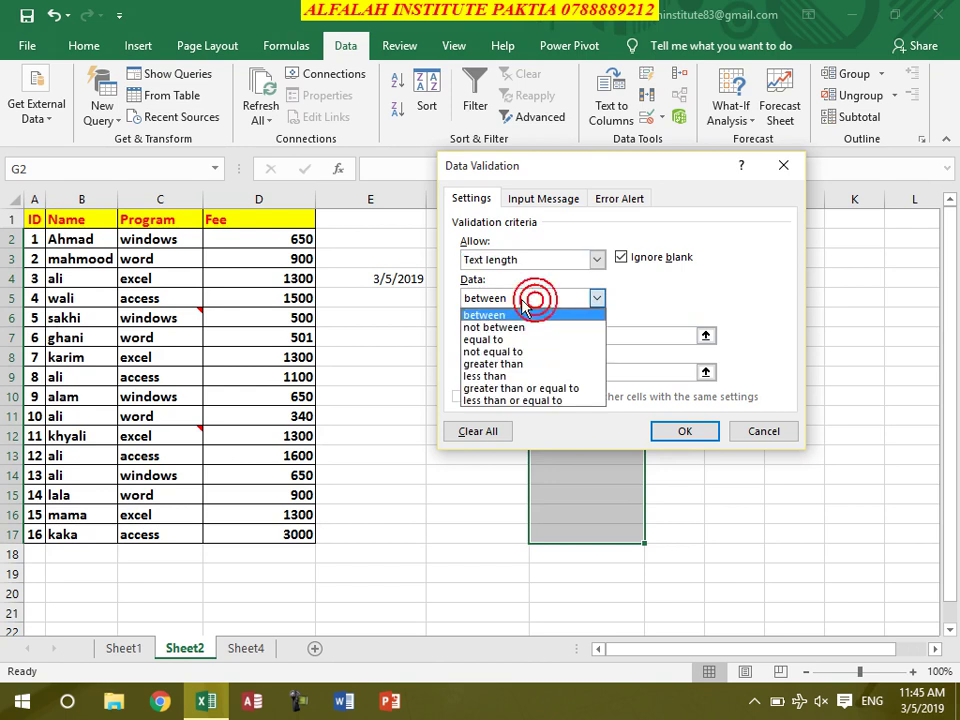
click(519, 364)
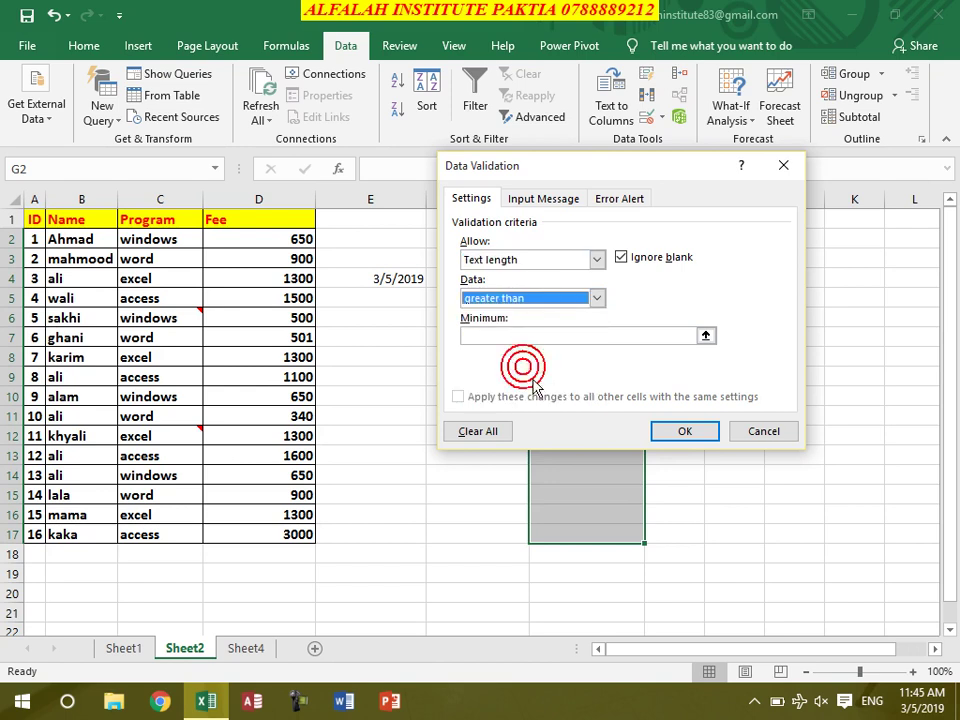
click(501, 336)
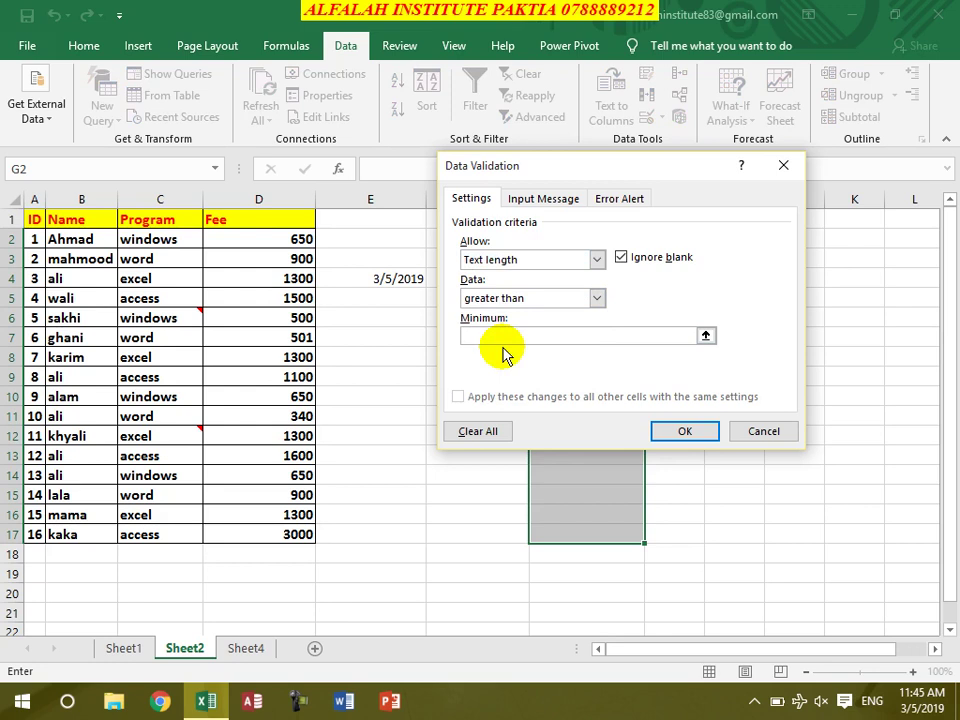
text(3)
text(2)
key(Return)
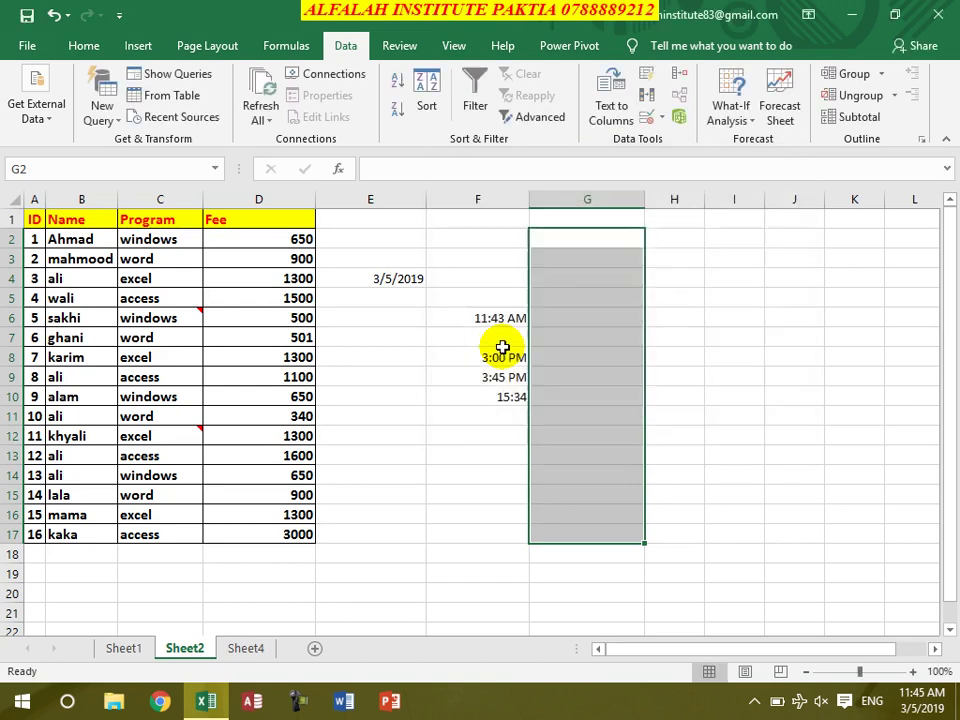
Step: Try a two-letter Pashto word in cell G4, dismiss the alert, and enter a three-letter English-script name instead
click(603, 280)
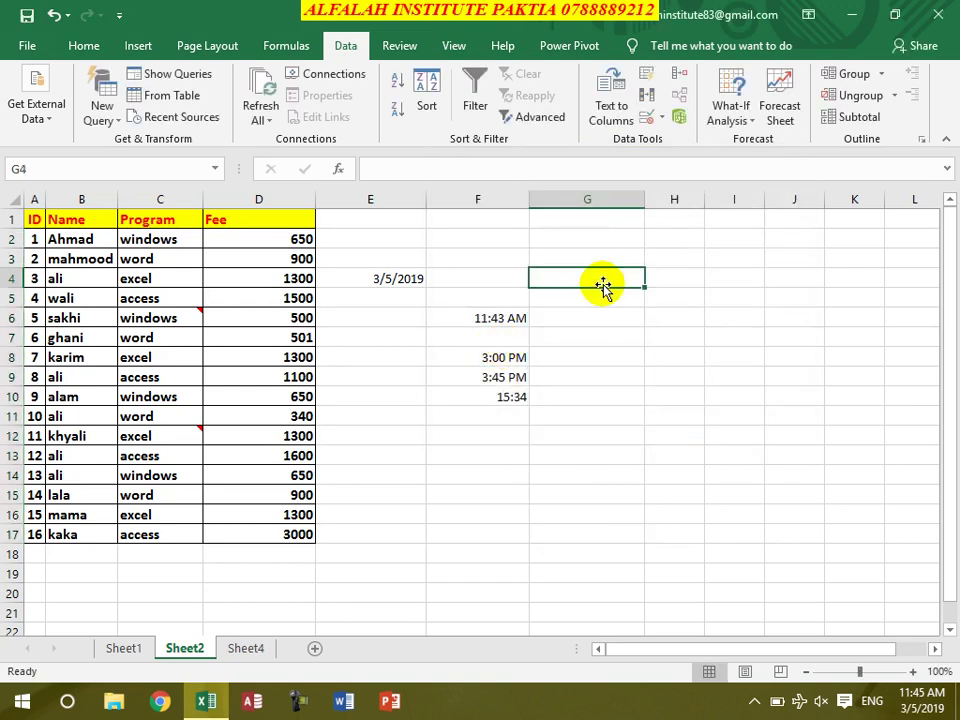
key(alt+shift)
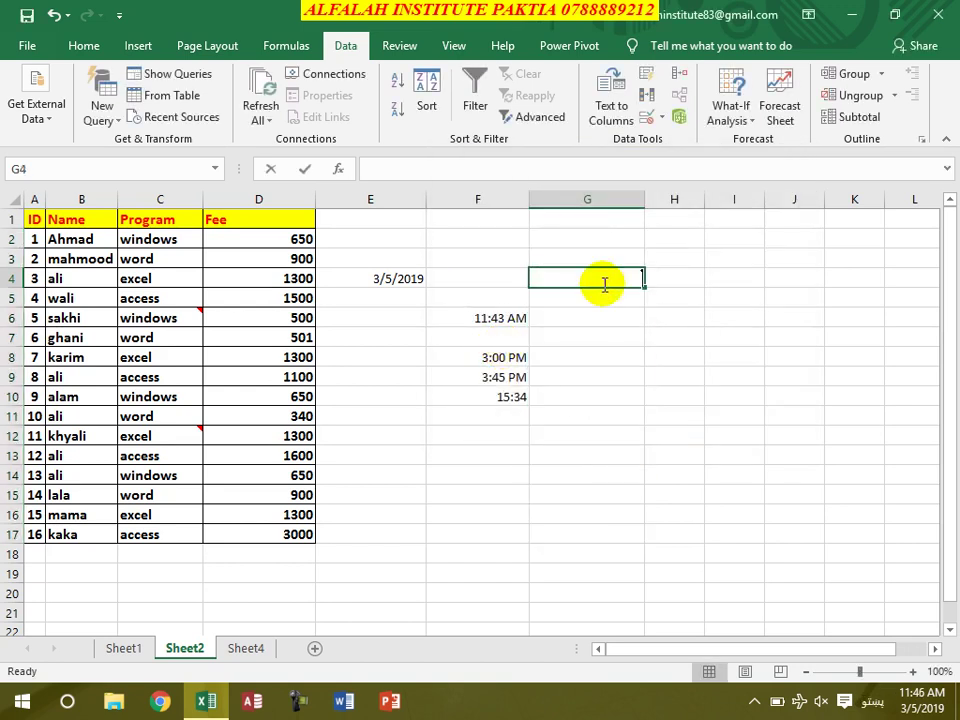
text(کل)
key(Return)
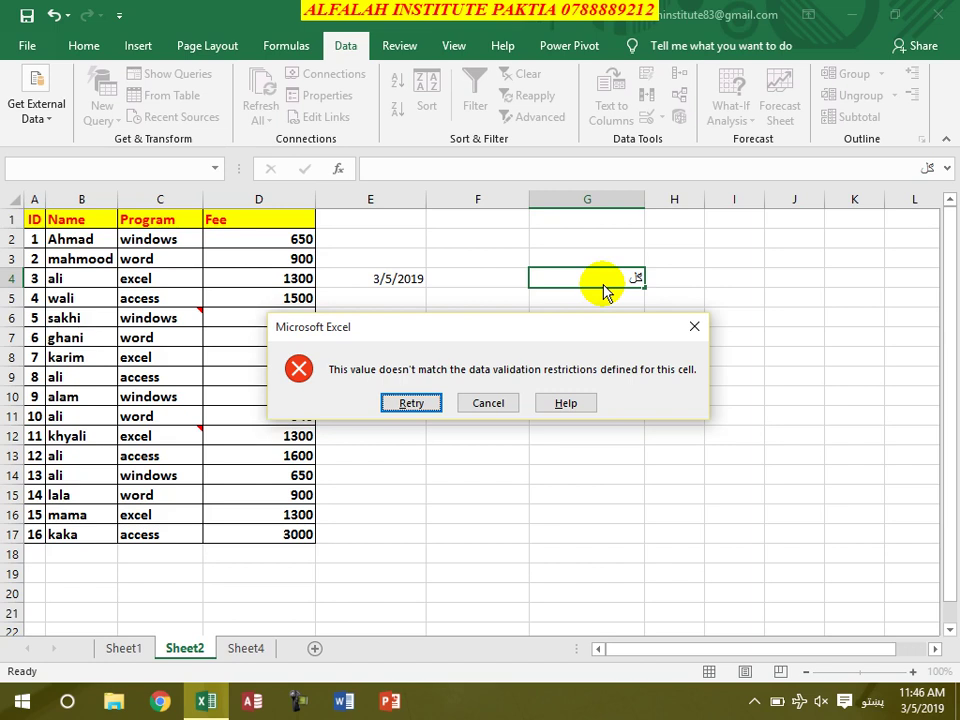
key(Escape)
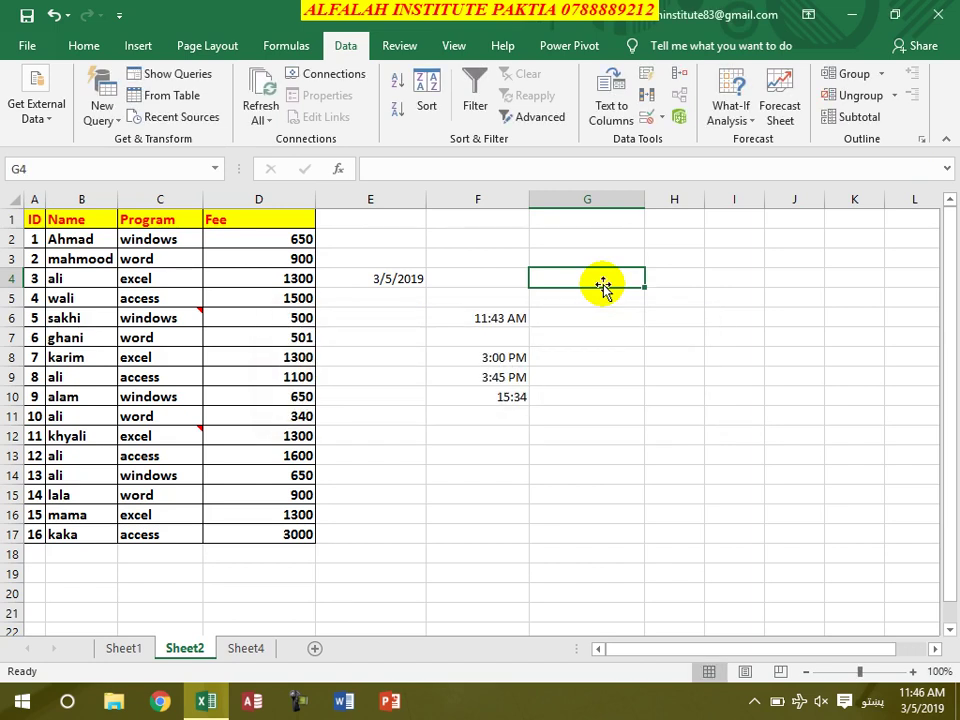
key(alt+shift)
text(ali)
key(Return)
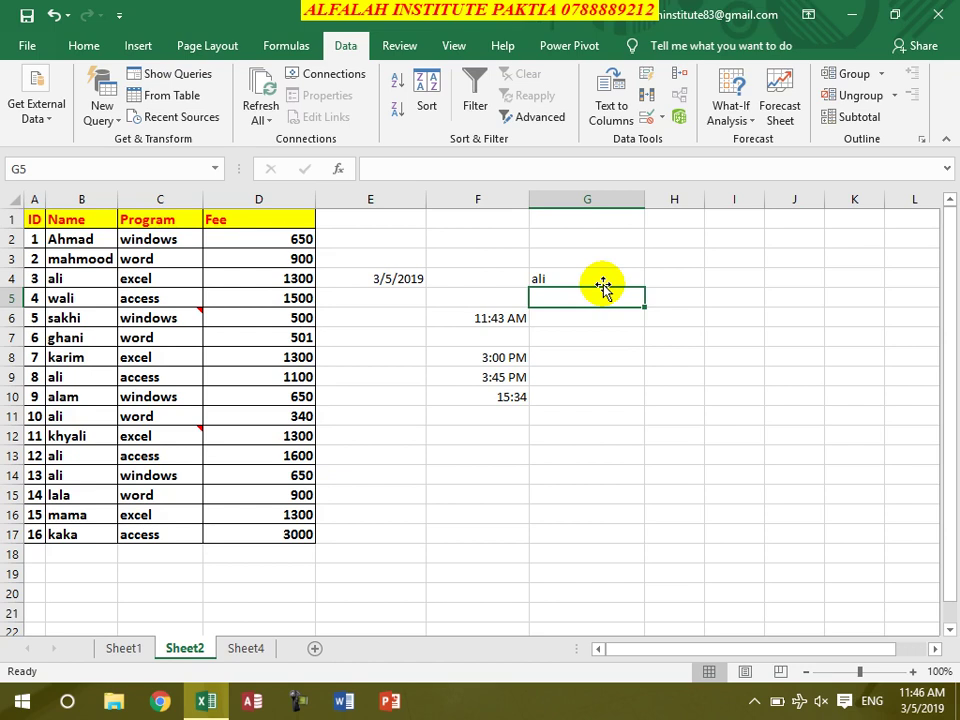
Step: Widen column J for a list of programs, and highlight the existing Program column in C1:C17
click(789, 257)
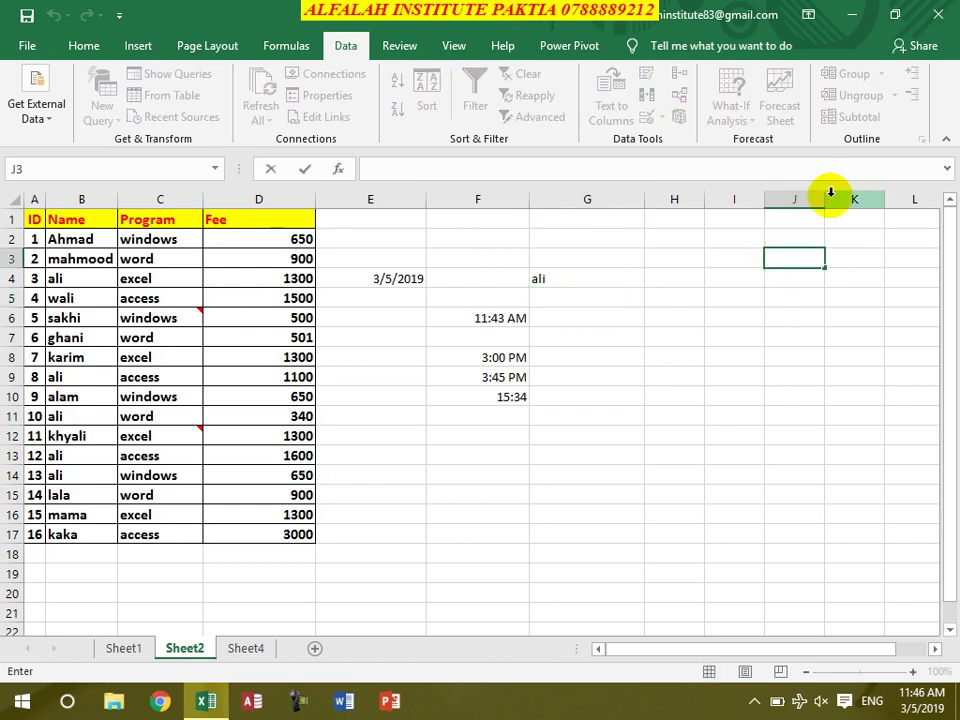
click(797, 300)
drag(825, 200, 857, 200)
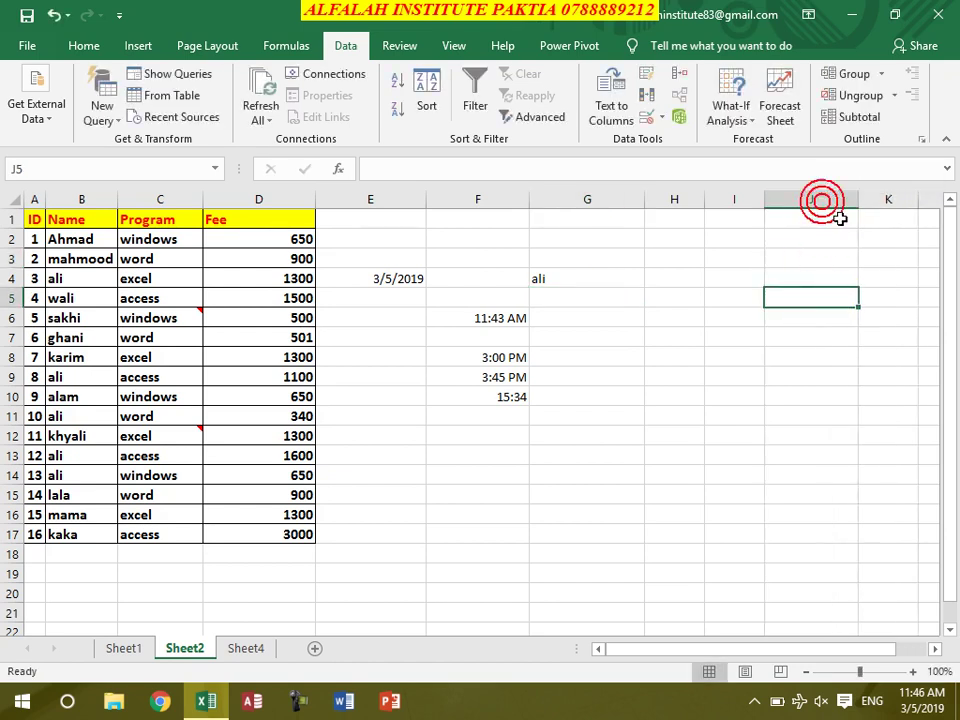
click(105, 125)
click(874, 465)
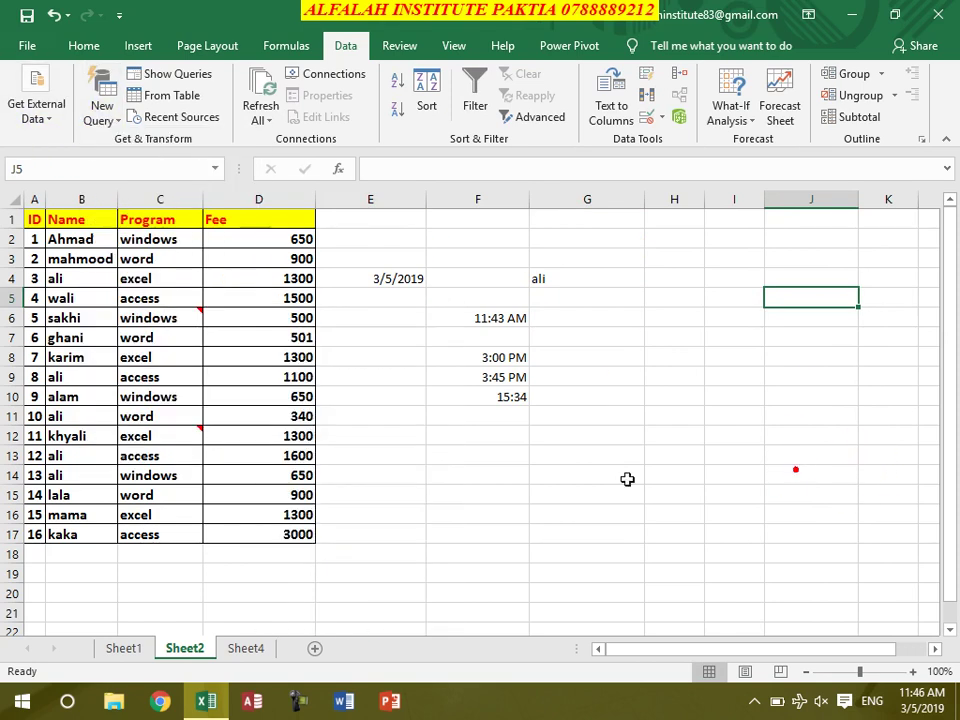
drag(140, 219, 167, 520)
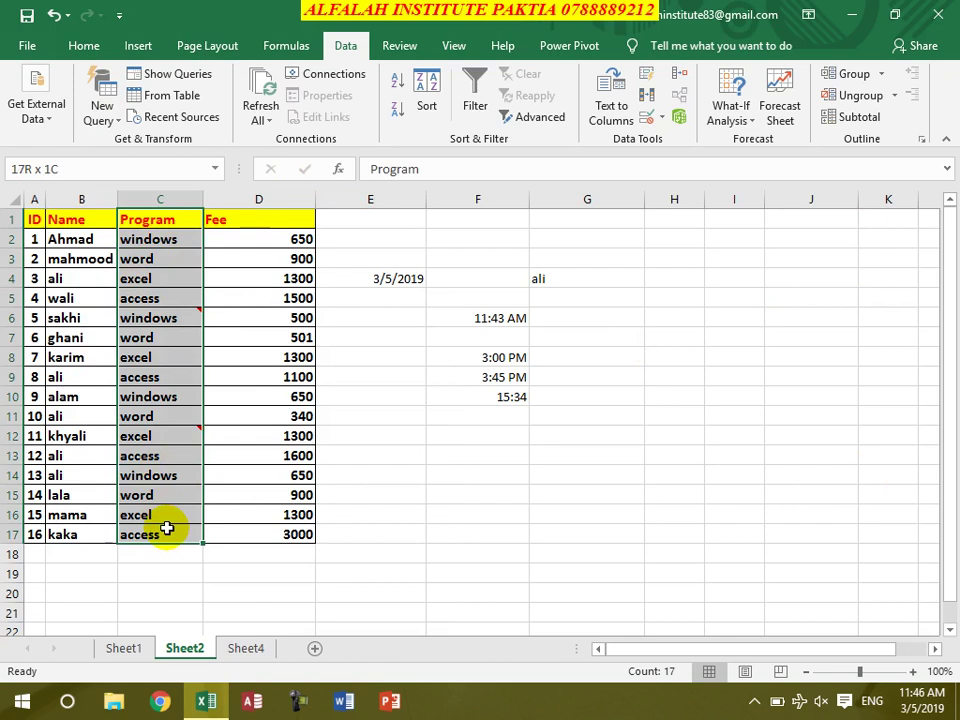
Step: Start a program list with windows, Word, Excel and Access in cells J4 to J7
click(806, 281)
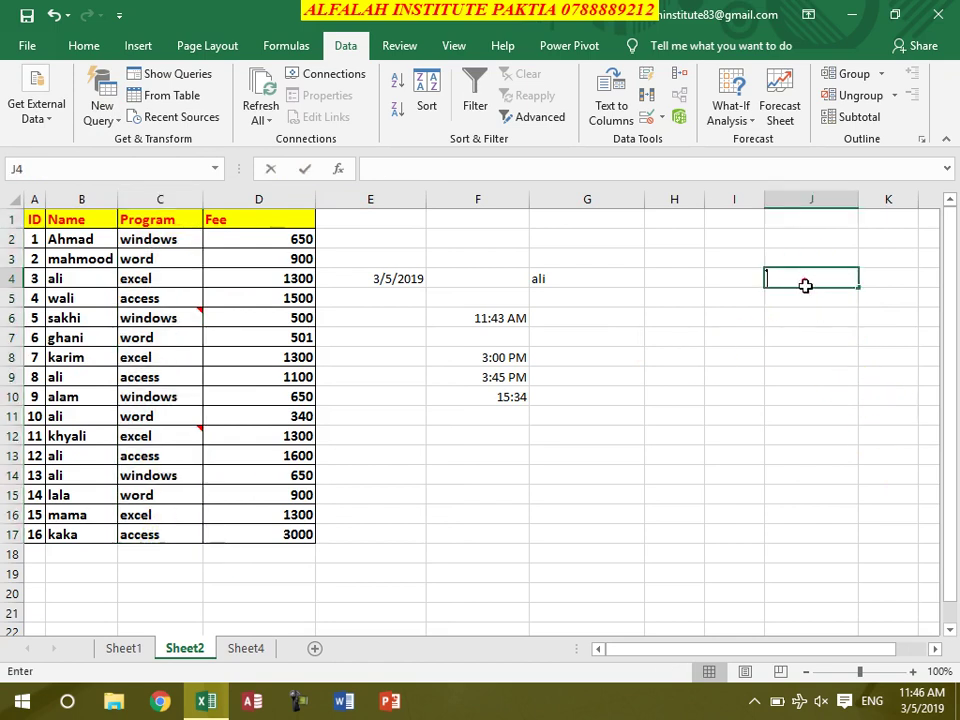
text(windows)
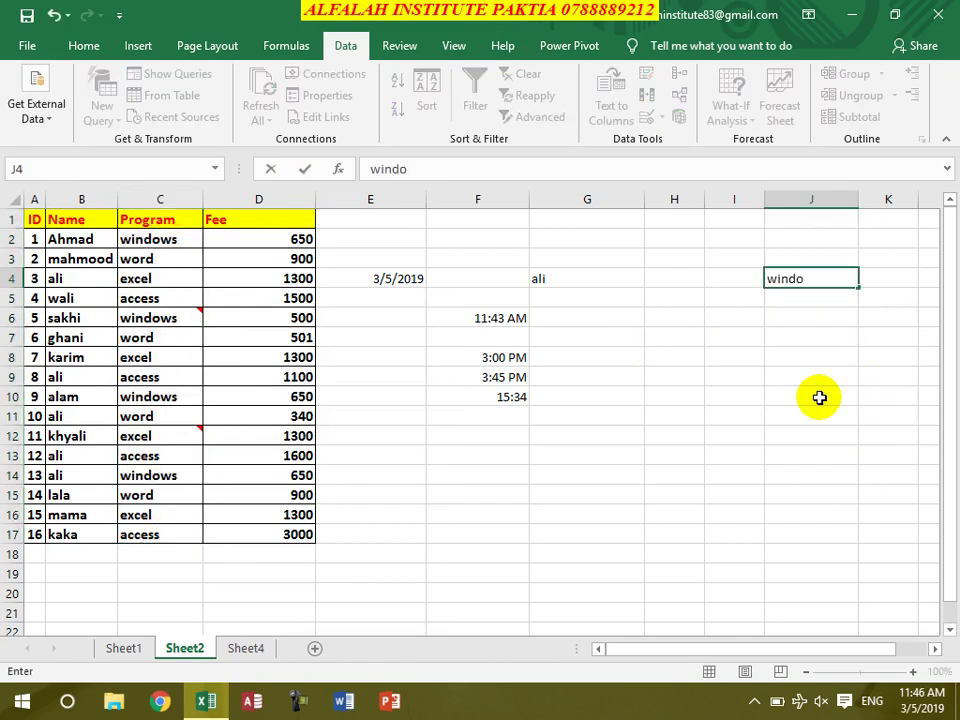
key(Return)
text(Word)
key(Return)
text(Excel)
key(Return)
text(Access)
key(Return)
Step: Add Internet and PowerPoint to the program list in cells J8 and J9
text(Inter)
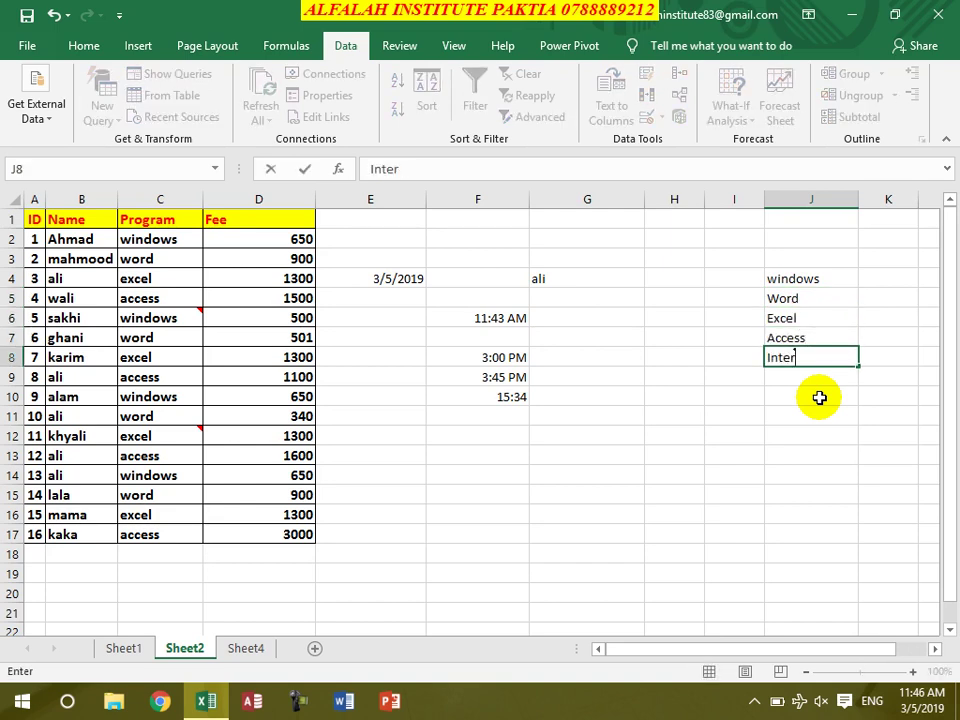
text(net)
key(Return)
text(PowerPoint)
key(Return)
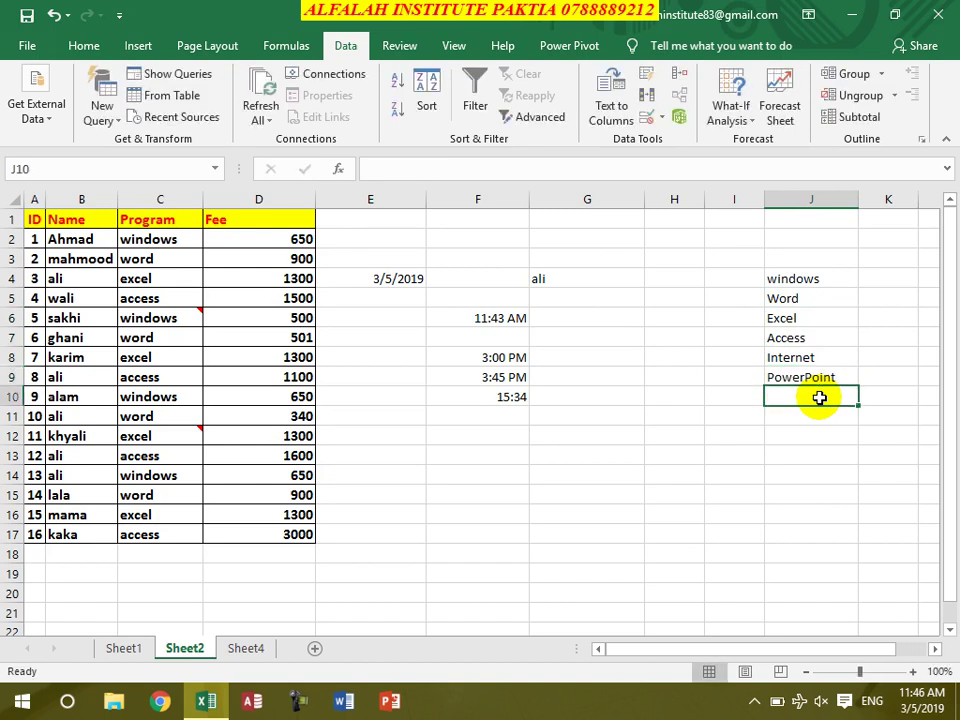
Step: Add Corel Draw, AutoCAD and Photoshop to the program list in cells J10 to J12
text(Corel)
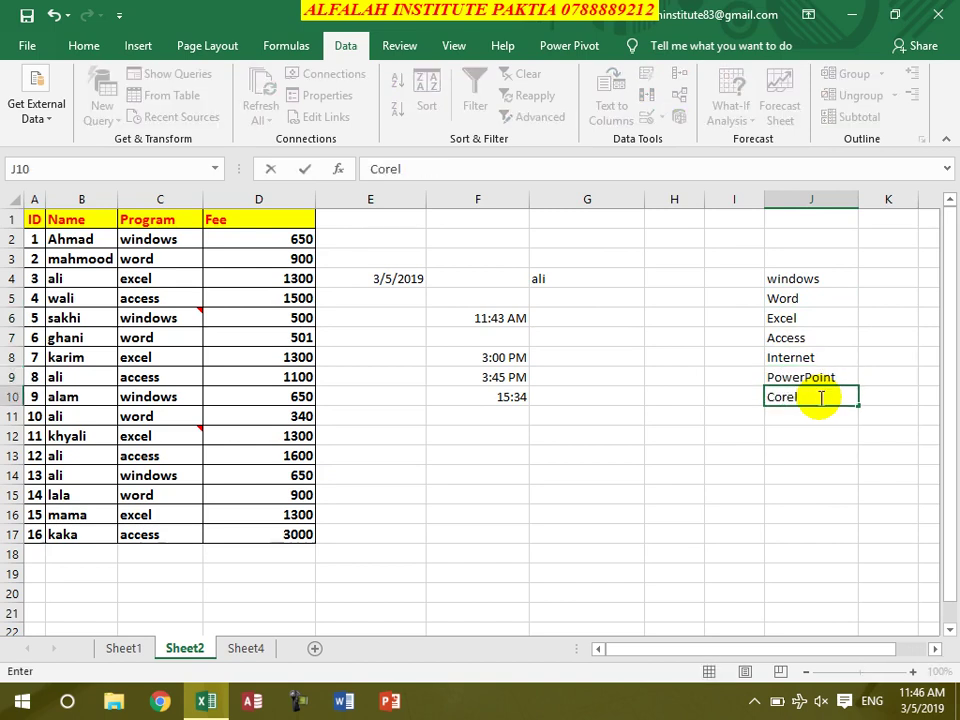
text( Draw)
key(Return)
text(A)
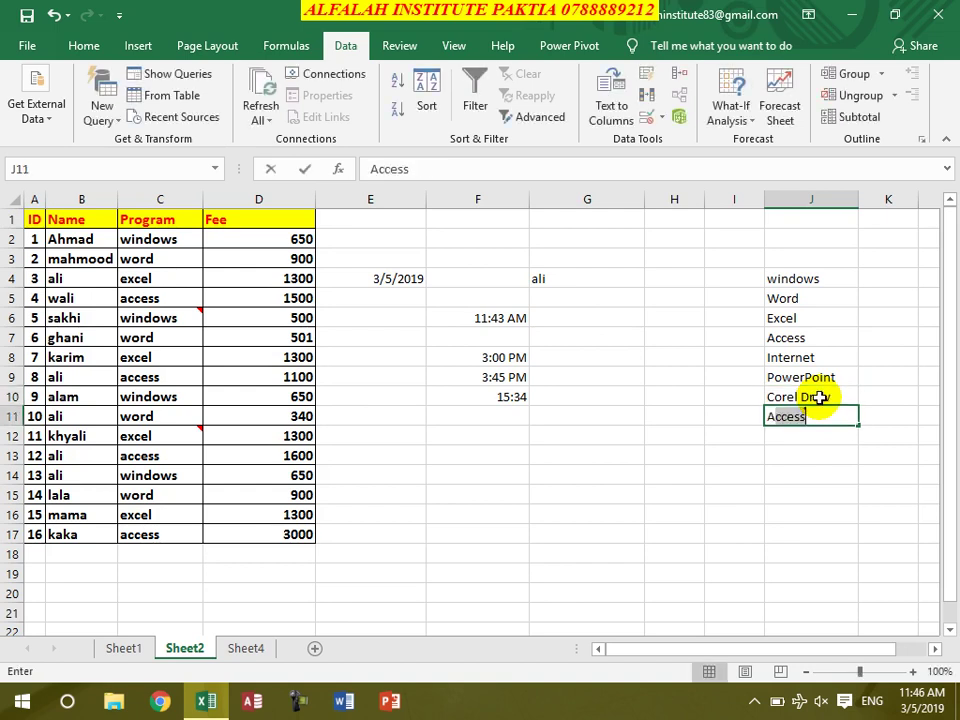
text(utoCAD)
key(Return)
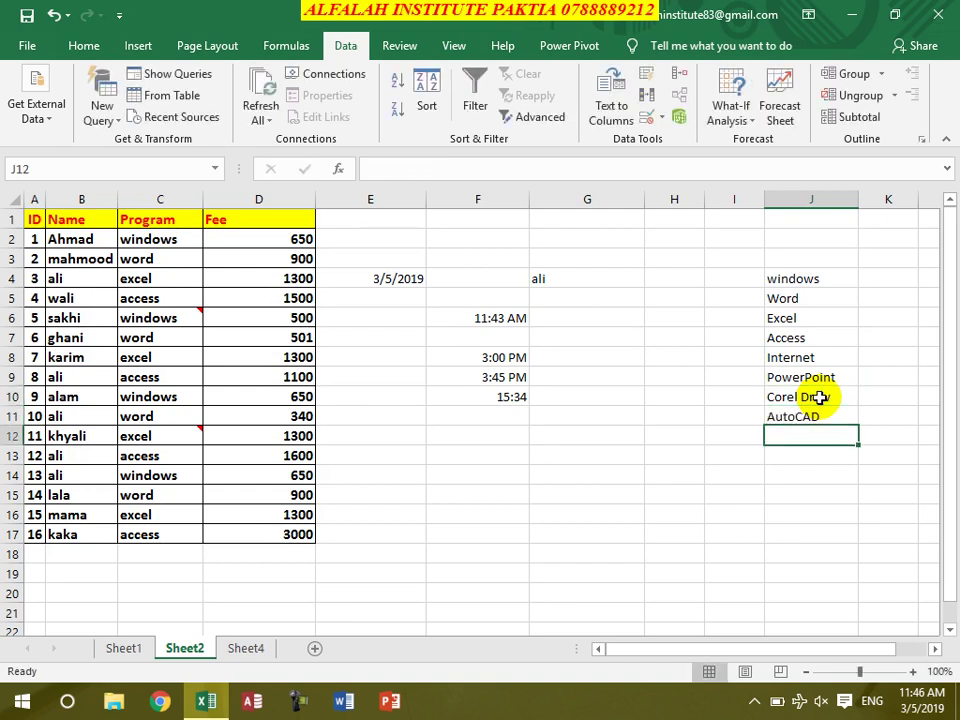
text(Photoshop)
key(Return)
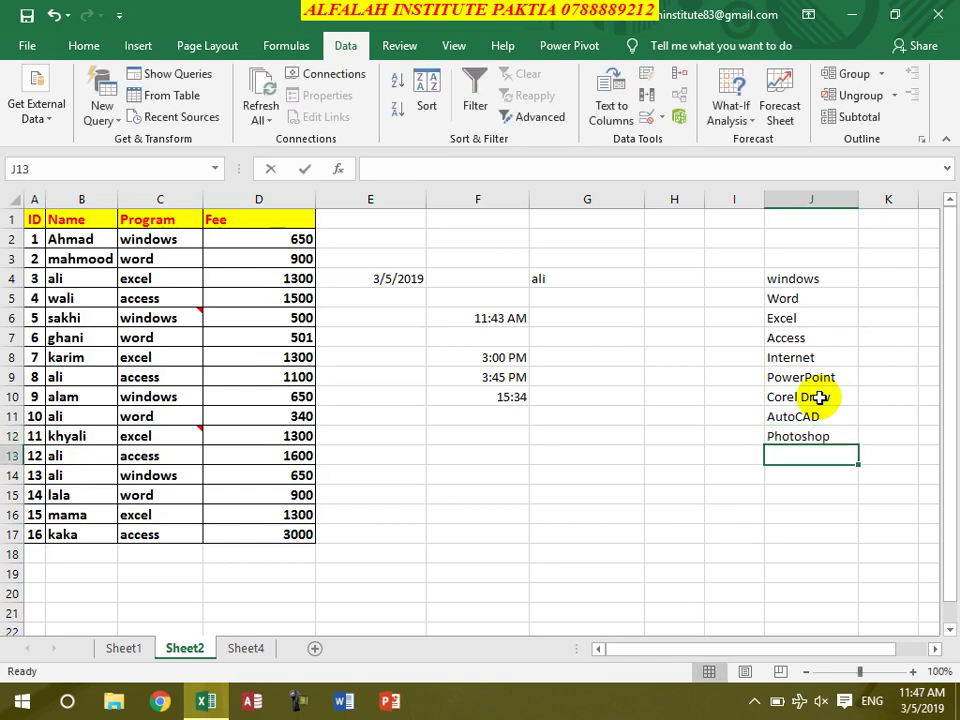
Step: Add the accounting programs Tally, Peach Trea and Quick Book in cells J13 to J15
text(Tally)
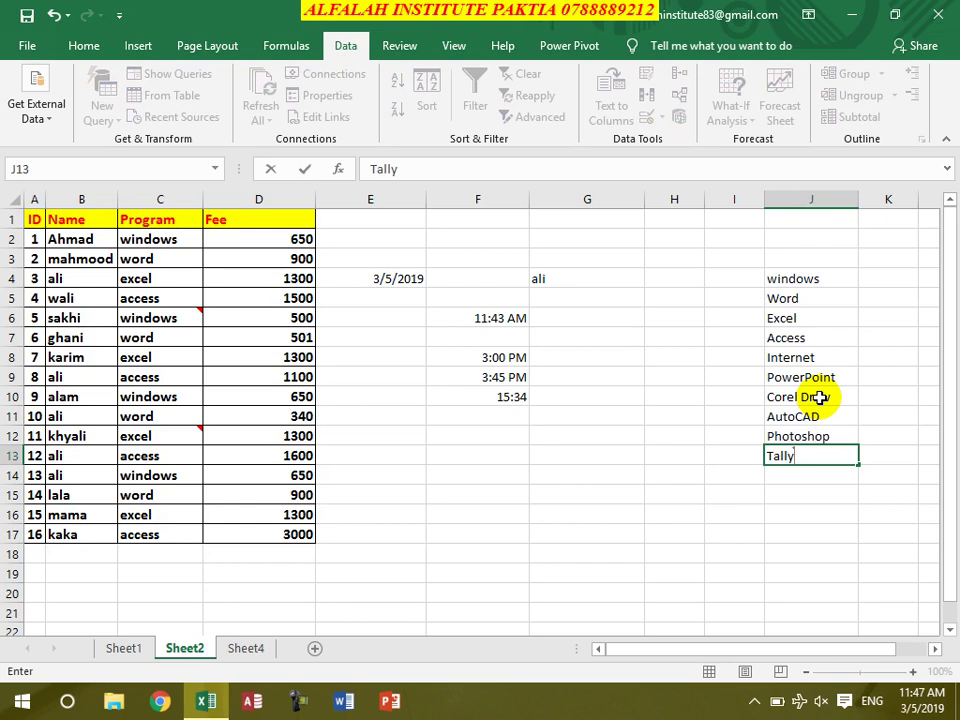
key(Return)
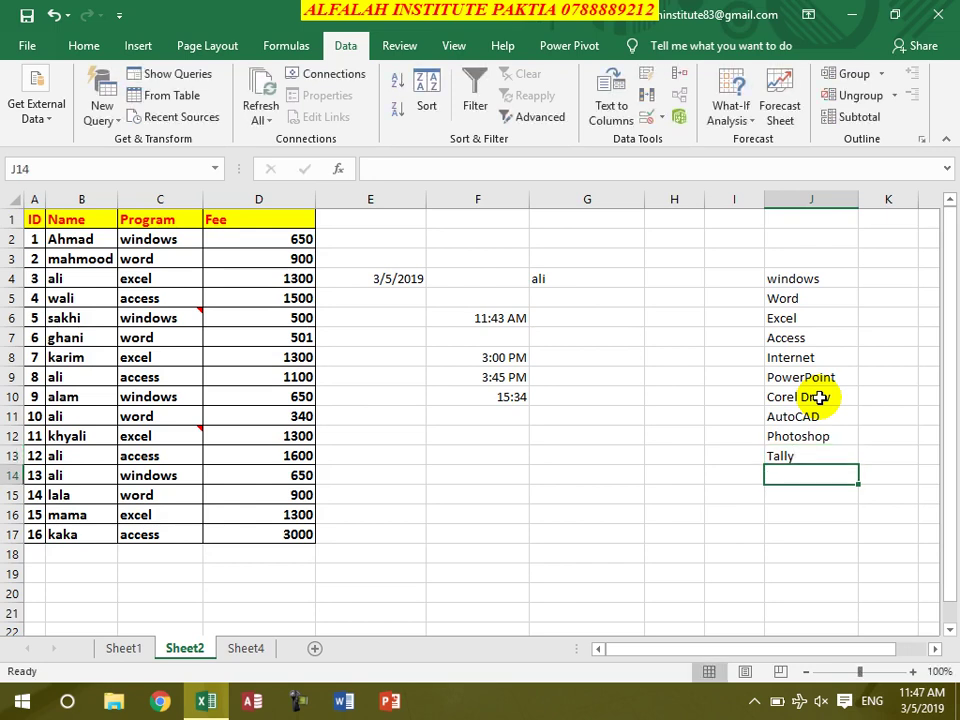
text(Peach Trea)
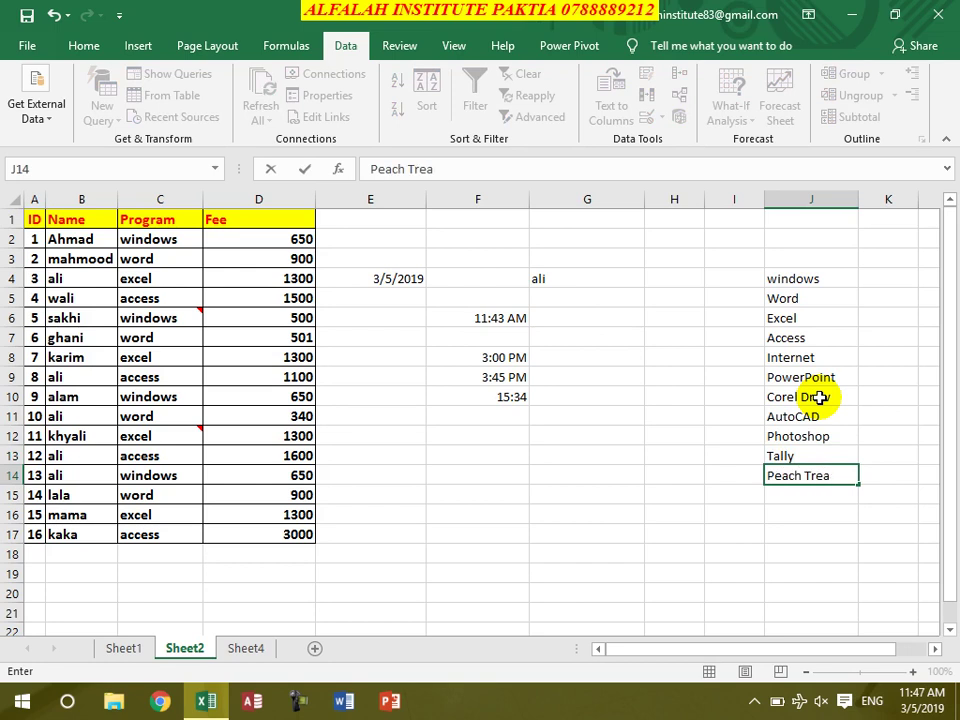
key(Return)
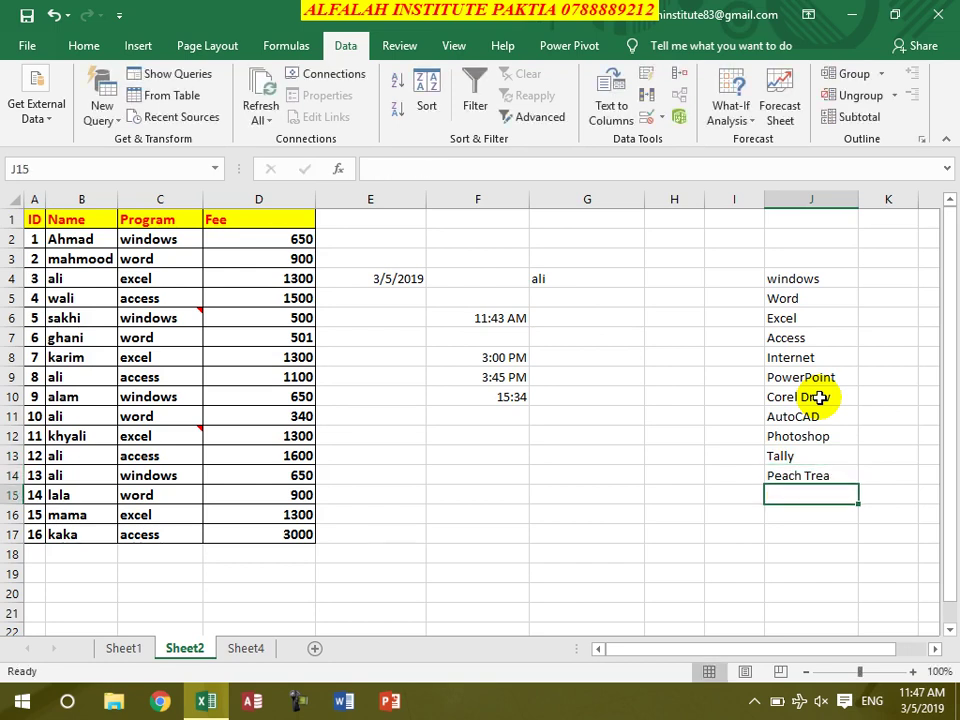
text(Quick)
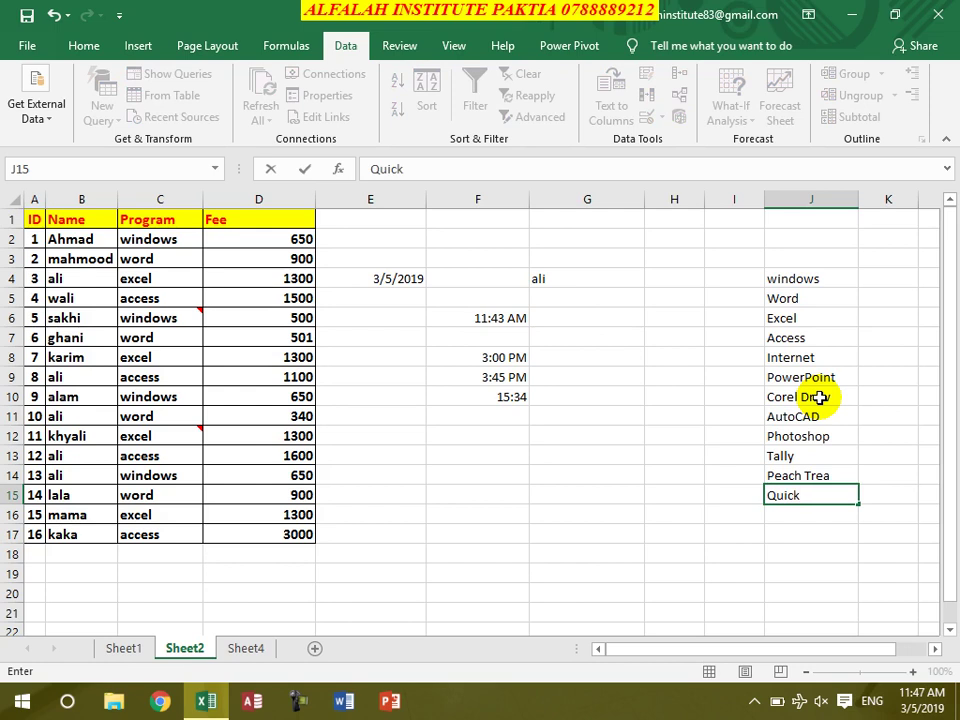
text( Book)
key(Return)
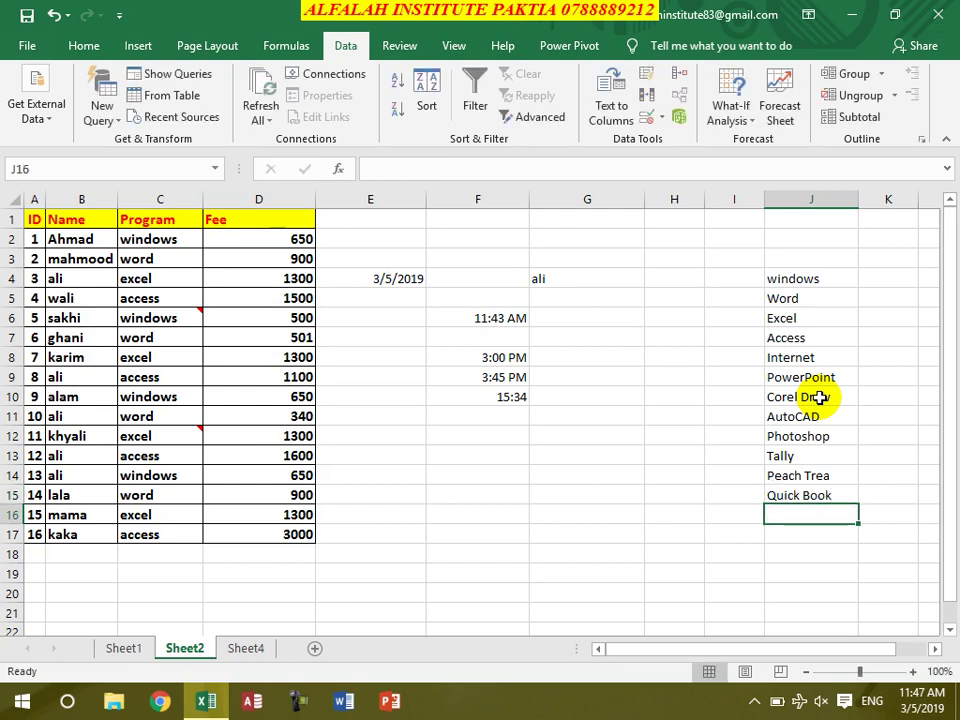
Step: Add Networking, MCSE, CCNA and Hardware to the program list in cells J16 to J19
text(Networking)
key(Return)
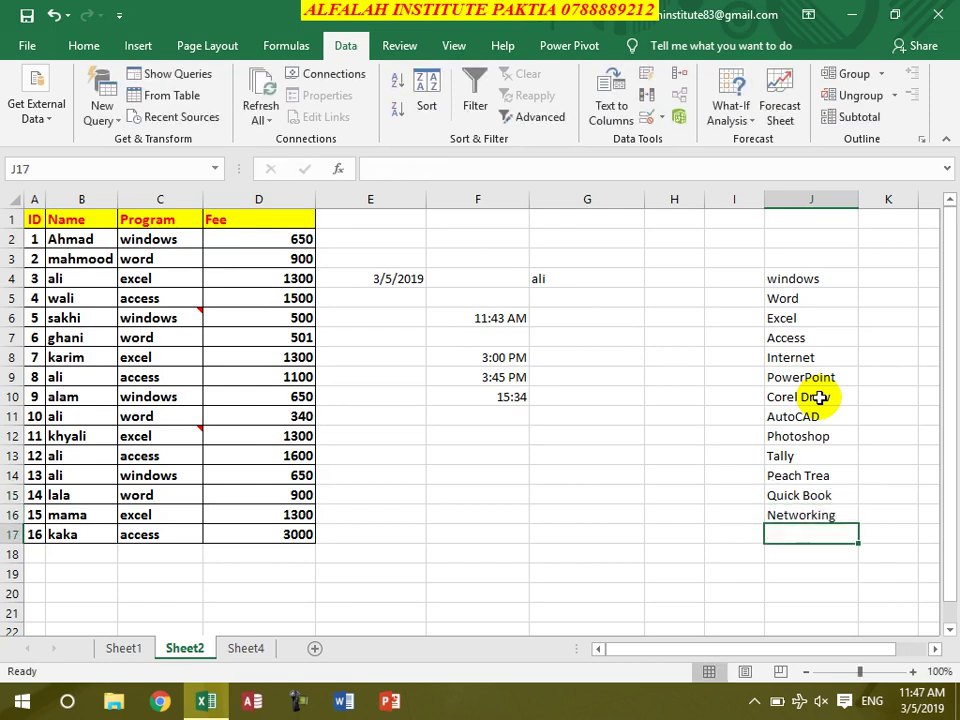
text(MCSE)
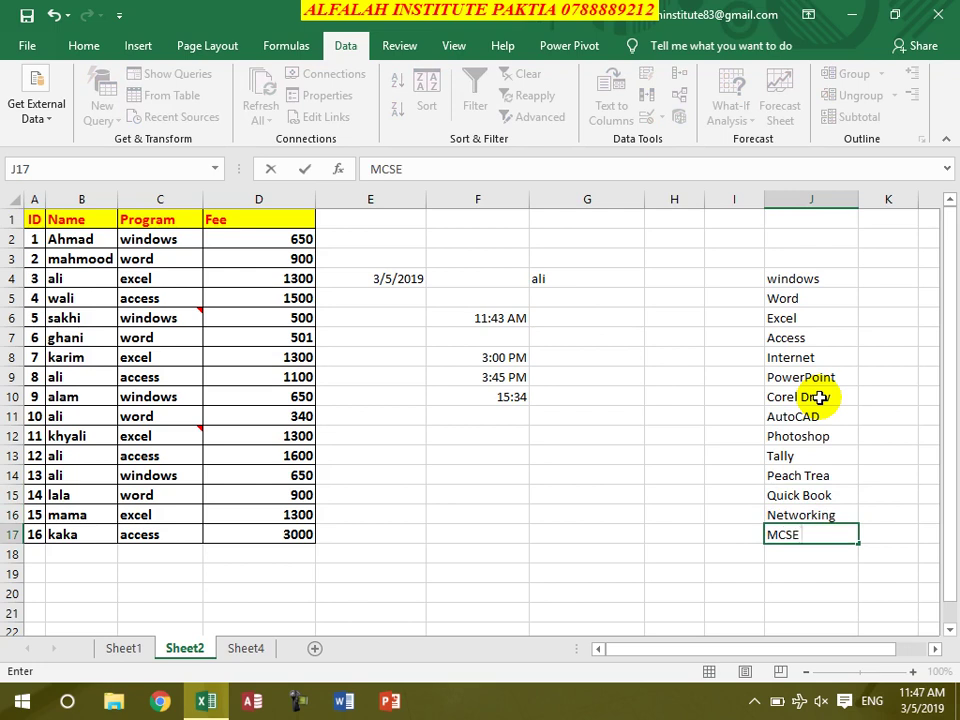
key(Return)
text(CCNA)
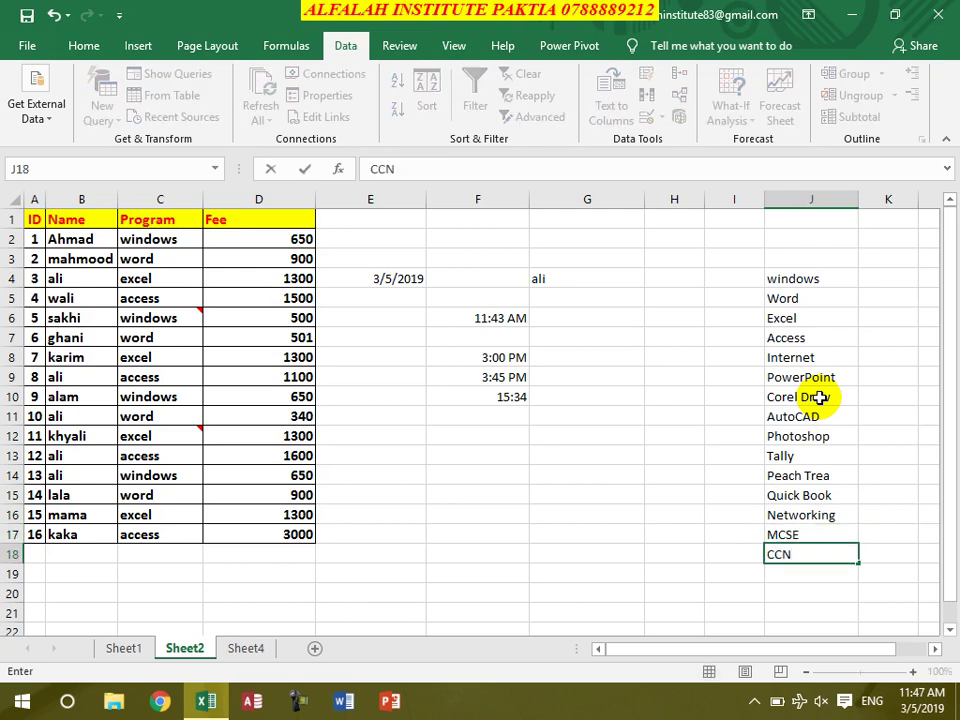
key(Return)
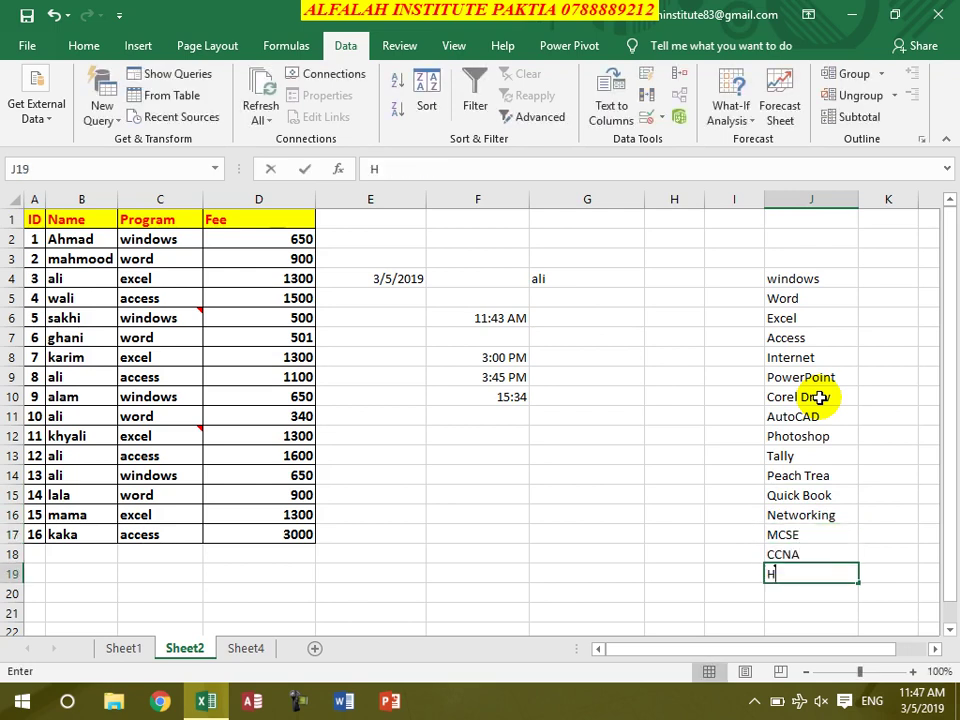
text(Hardav)
key(BackSpace)
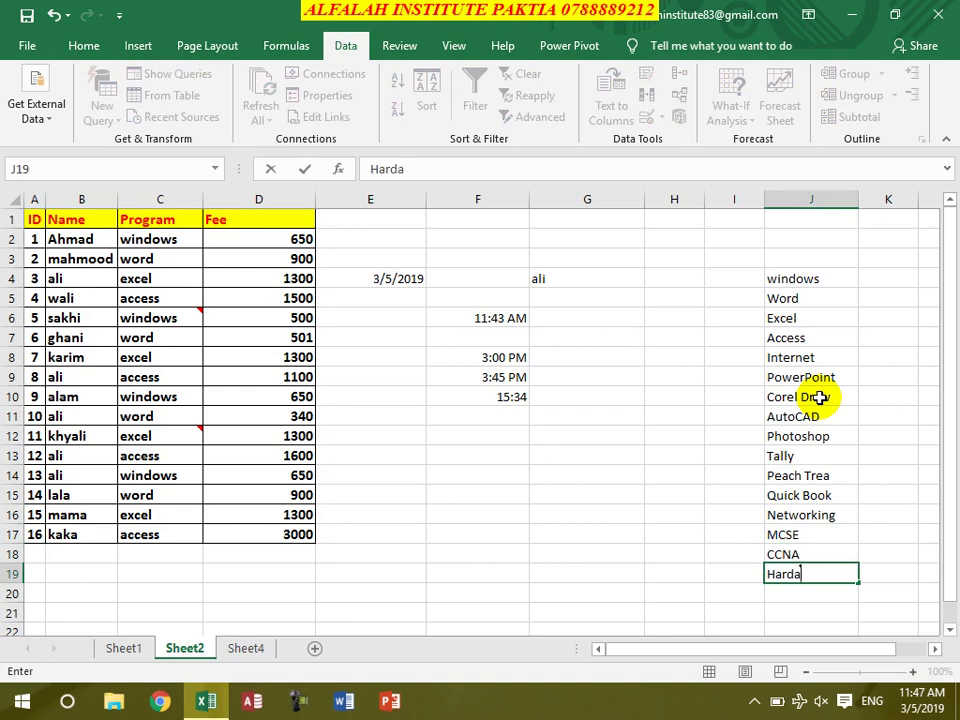
key(BackSpace)
text(ware)
key(Return)
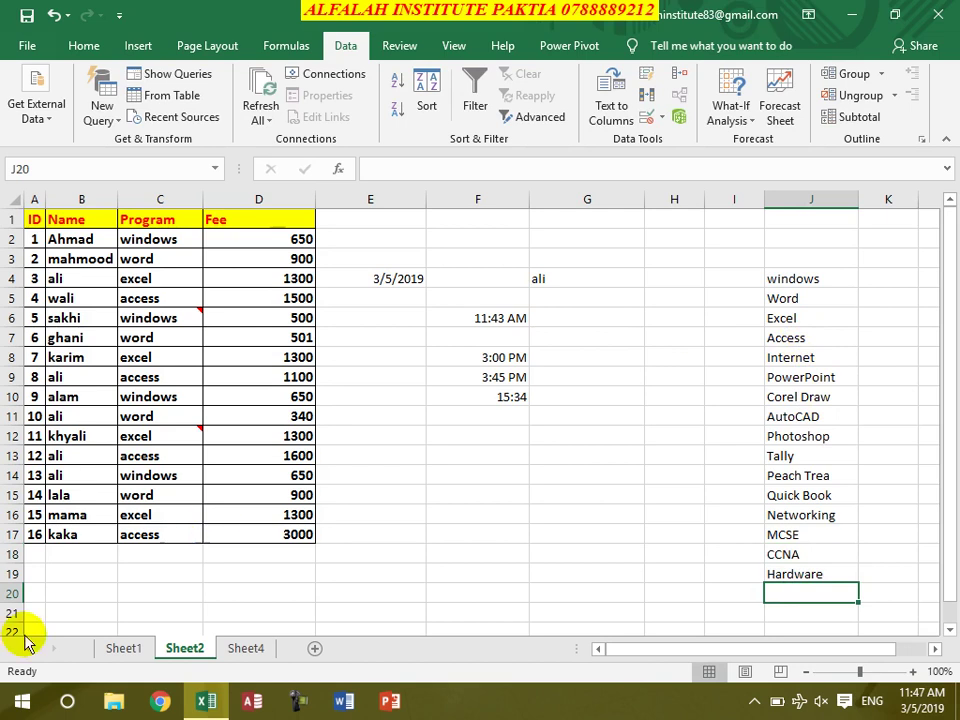
Step: Clear the Program entries in C2:C17 and apply List data validation to them with cells J4:J19 as the source
drag(165, 240, 141, 538)
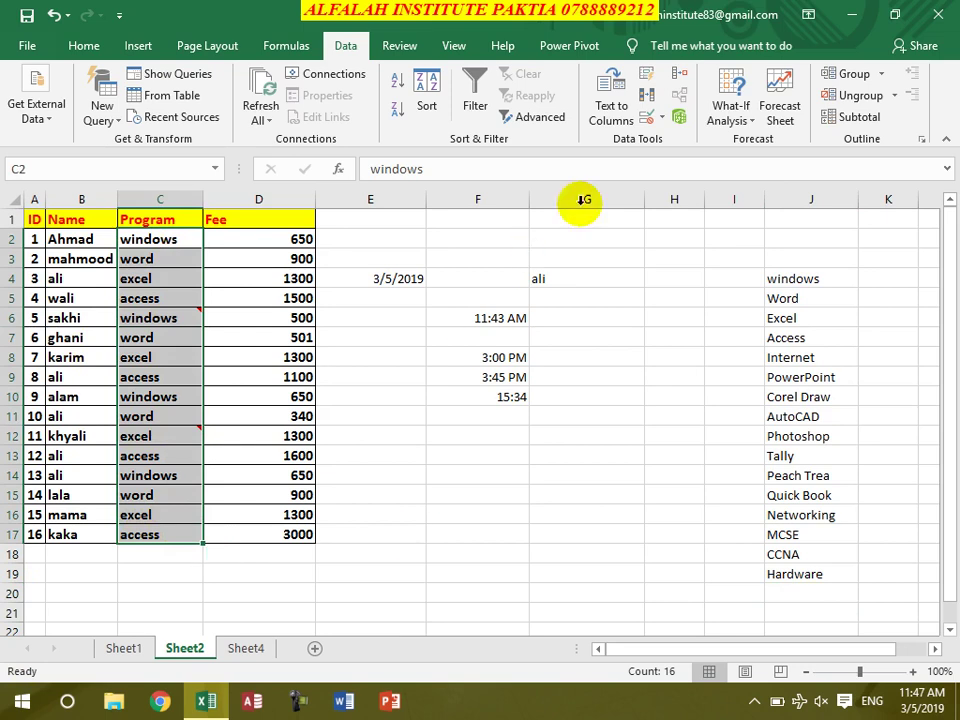
key(Delete)
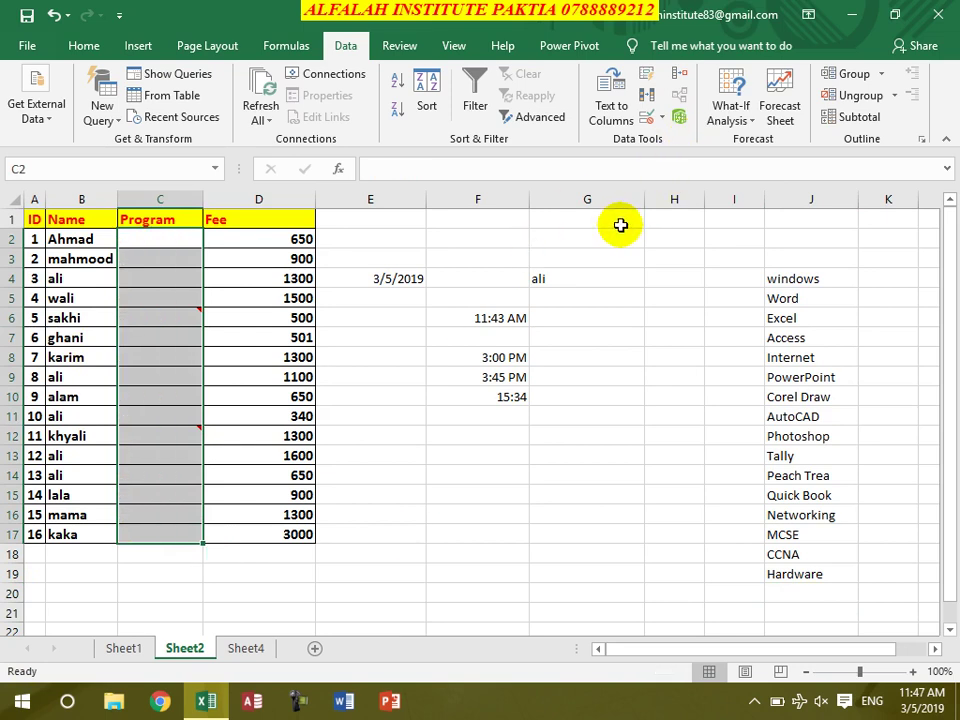
click(645, 116)
click(533, 258)
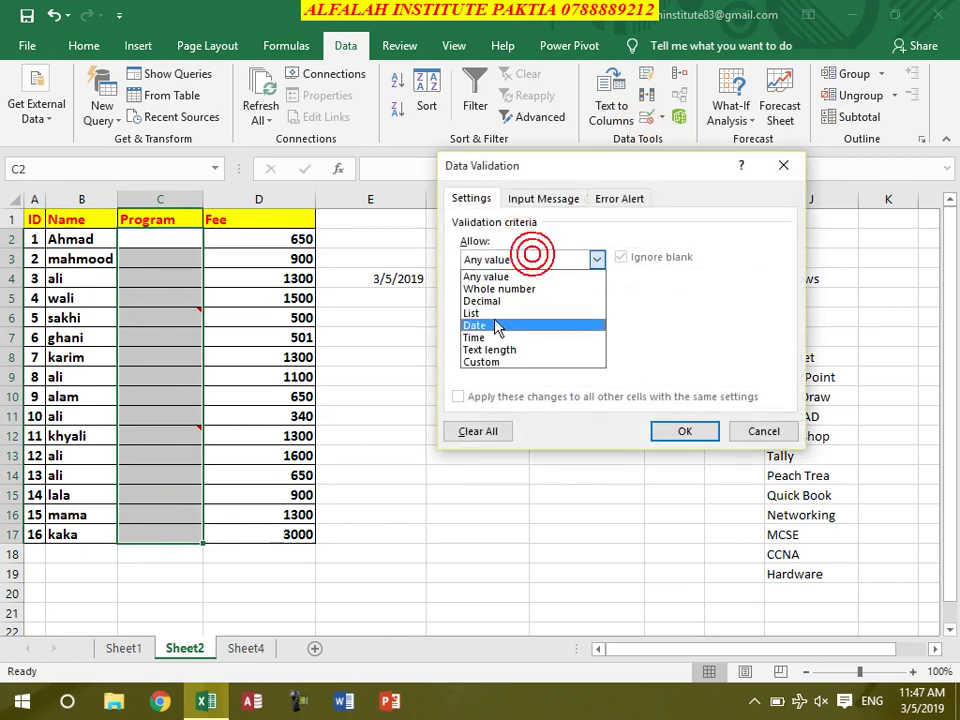
click(495, 316)
click(499, 336)
drag(537, 174, 494, 133)
drag(790, 278, 816, 572)
click(641, 390)
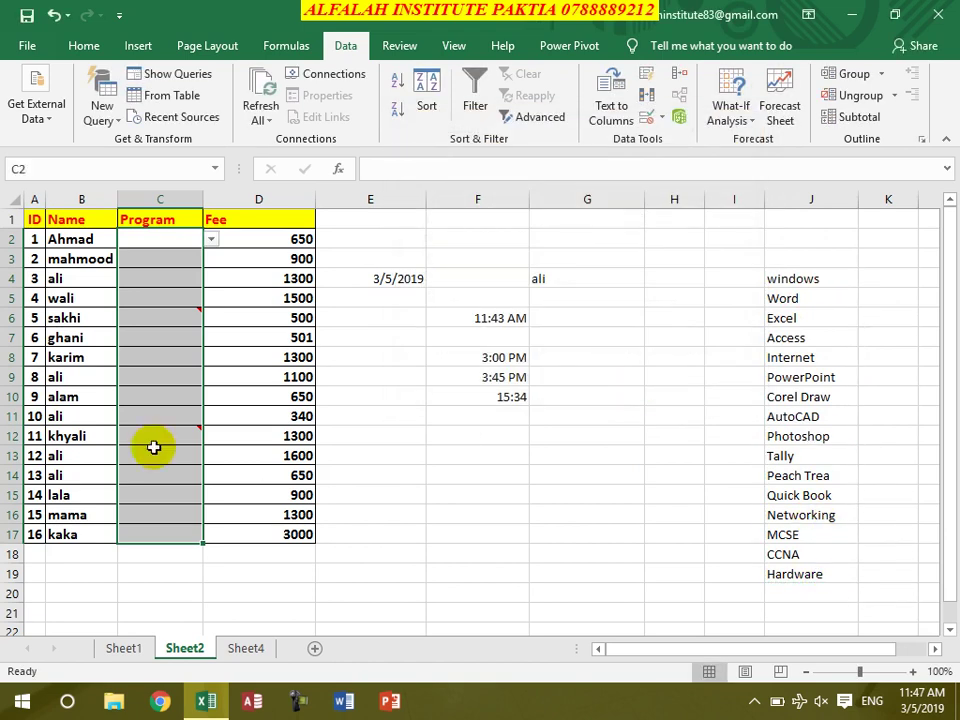
Step: Choose PowerPoint in cell C2 and CCNA in cell C5 from the validation list
click(167, 237)
click(211, 240)
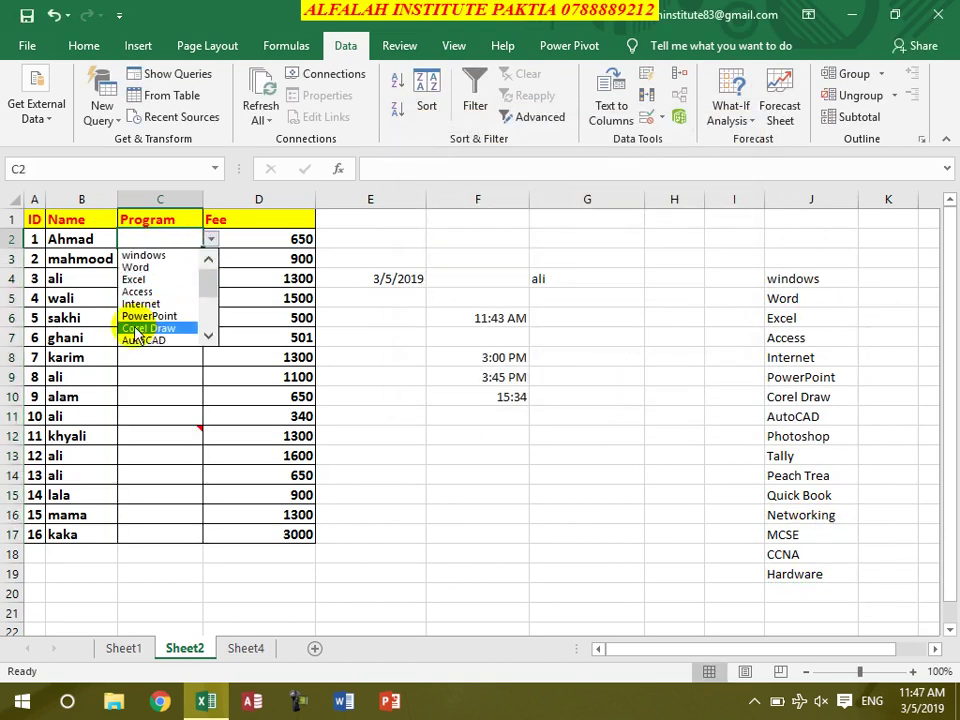
click(135, 315)
click(155, 308)
click(211, 298)
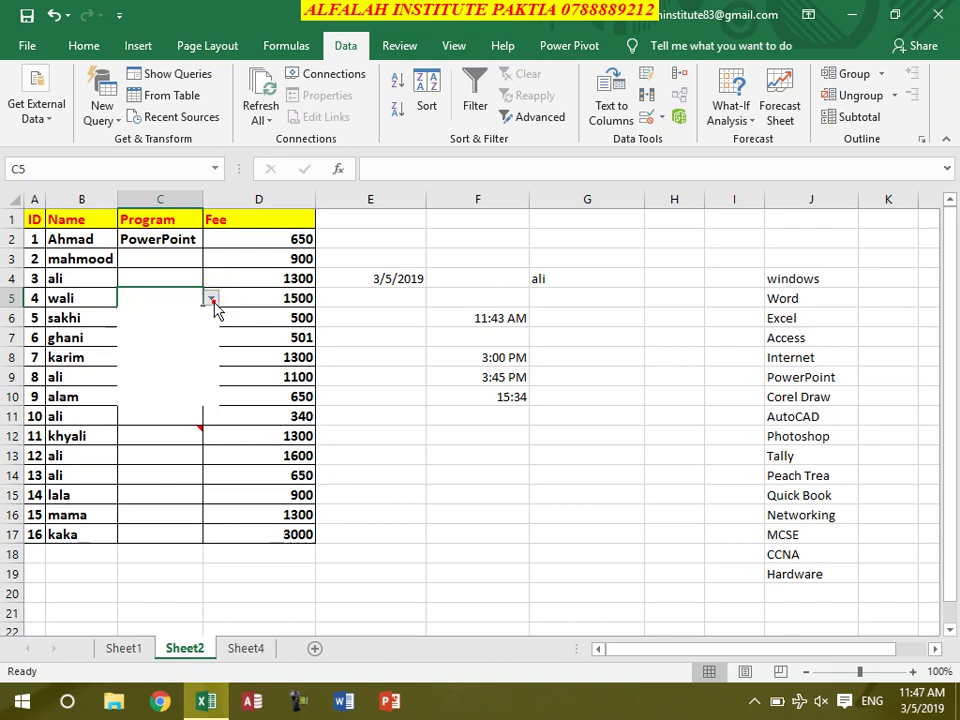
drag(206, 343, 205, 388)
click(168, 387)
Step: Choose Quick Book in cell C8 from the validation list
click(165, 360)
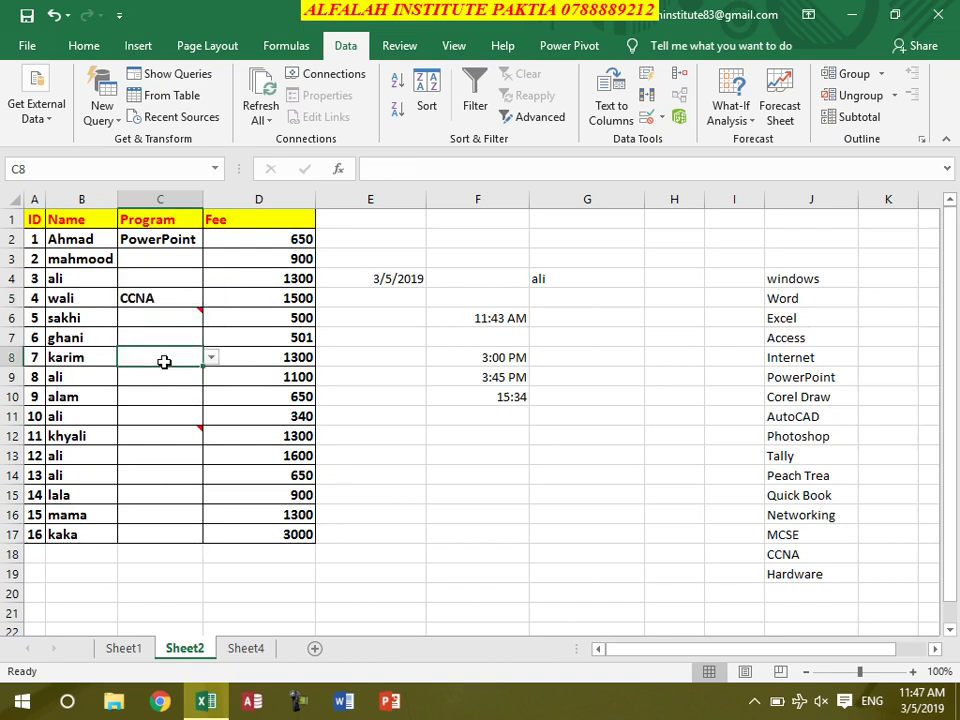
click(212, 360)
drag(205, 395, 205, 416)
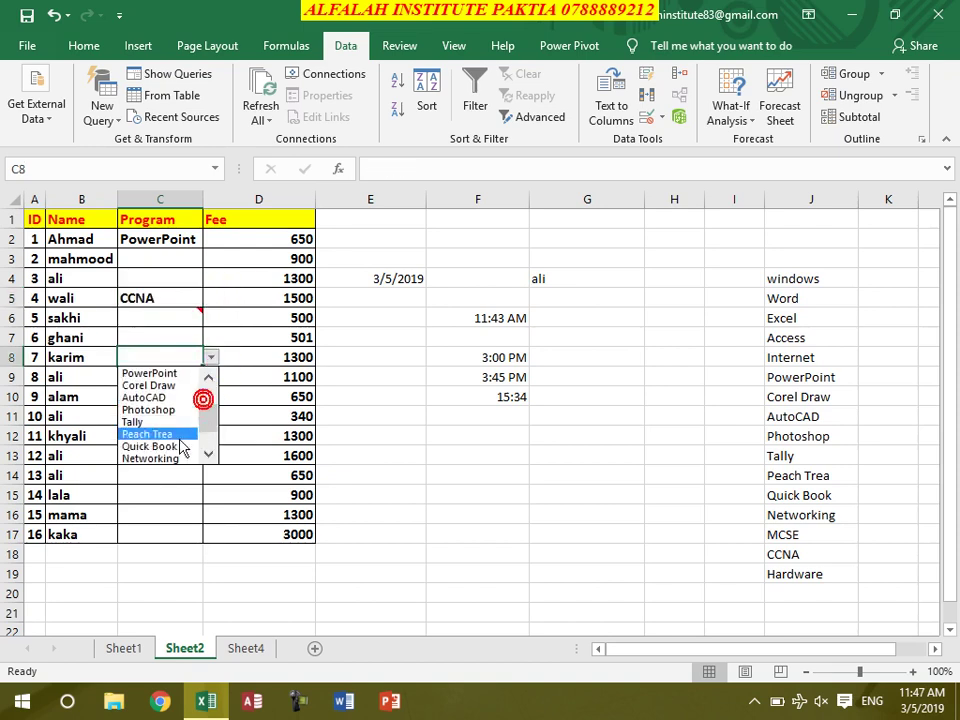
click(182, 444)
click(157, 447)
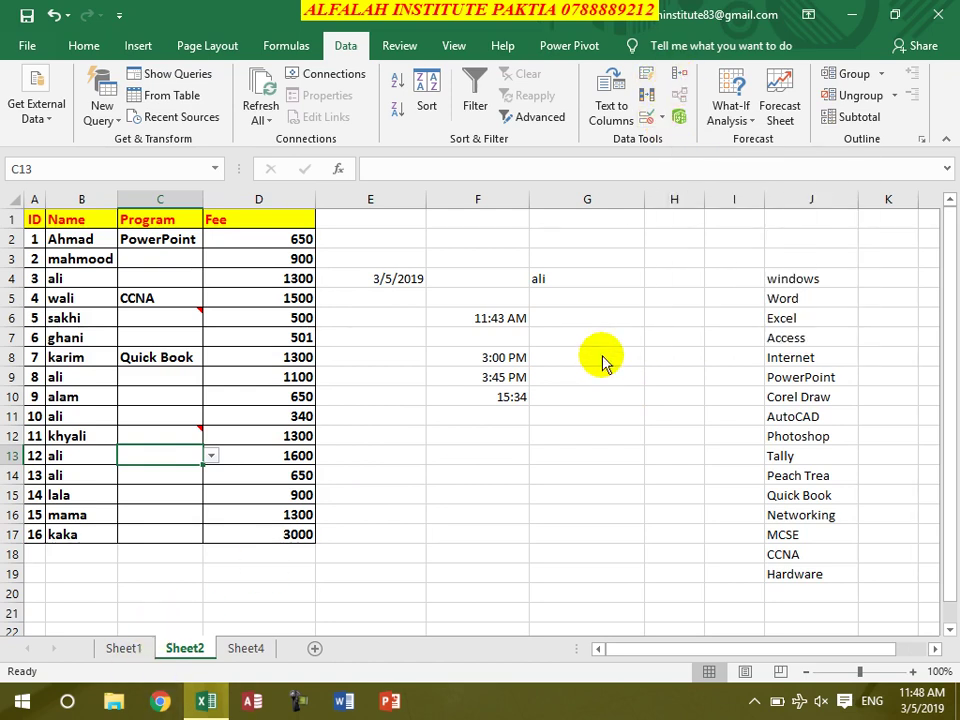
Step: Close the current workbook and create a new blank workbook
key(alt+F4)
click(480, 386)
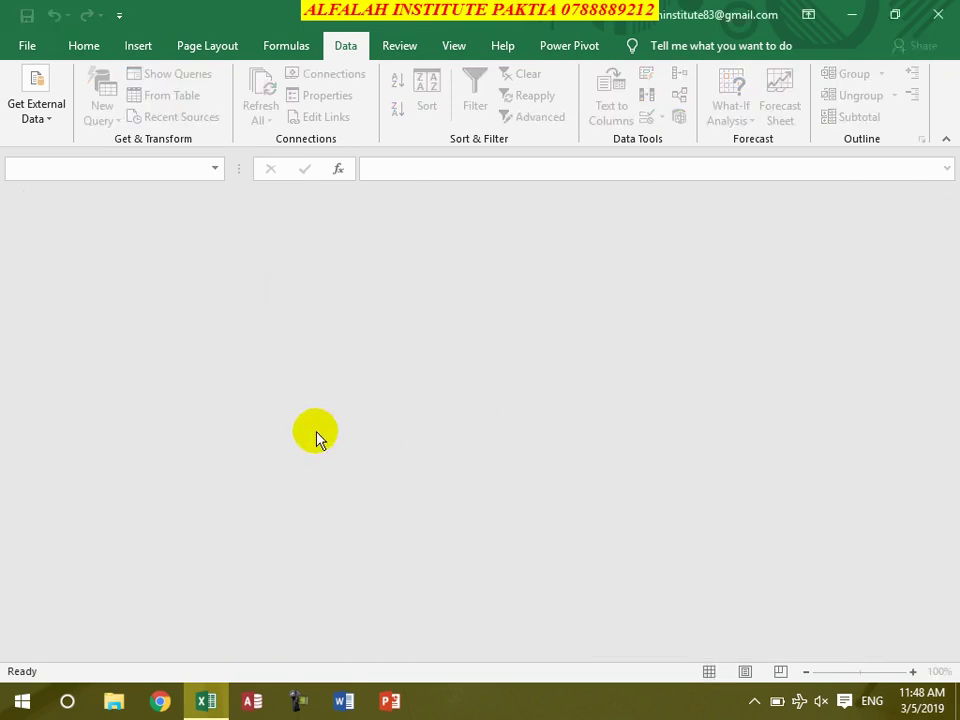
key(ctrl+n)
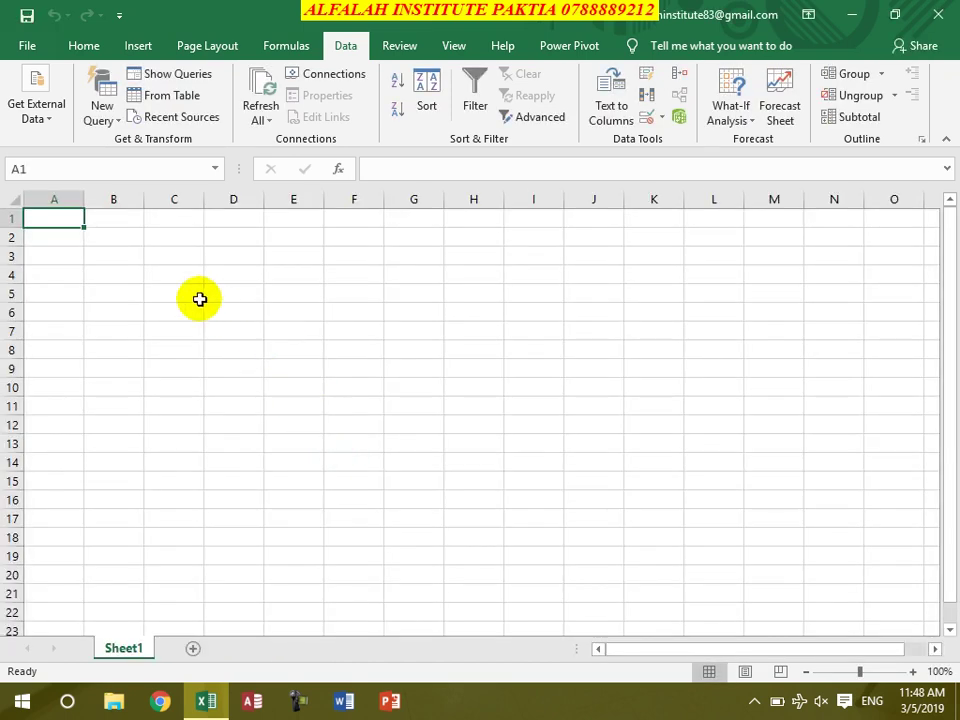
click(184, 257)
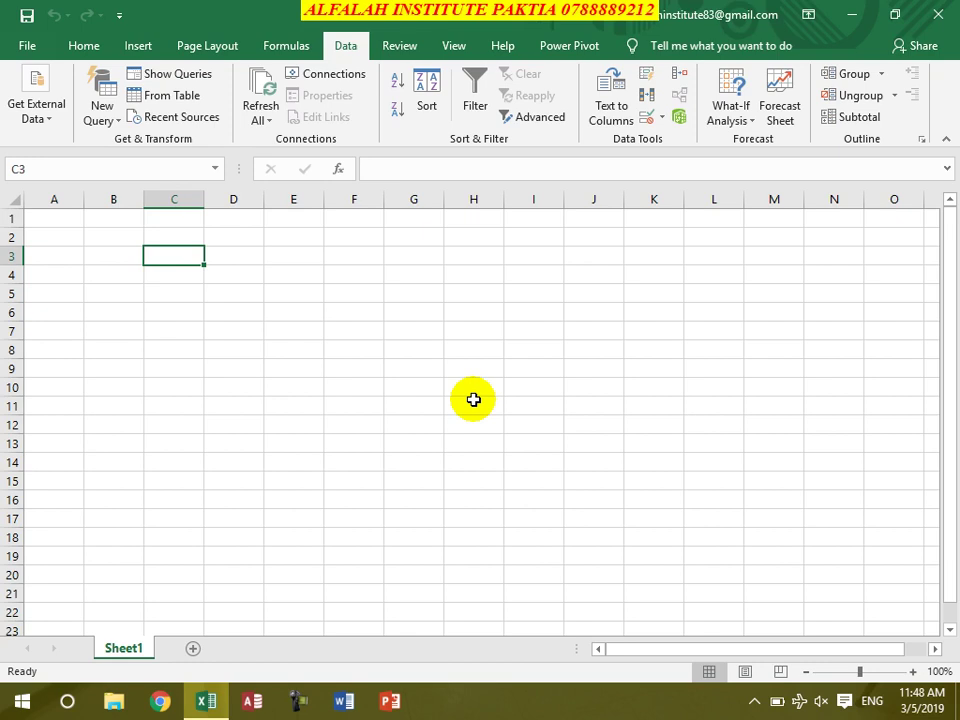
Step: Enter the headers Items, Qty, U.Price and Total in cells B2 to E2
click(100, 238)
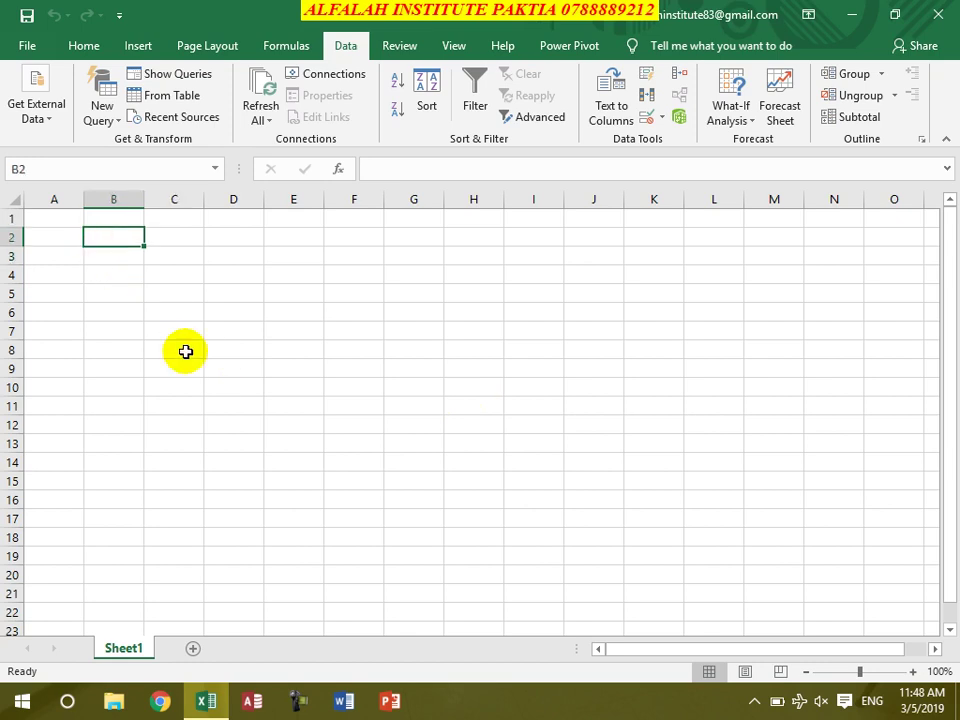
text(Items)
key(Tab)
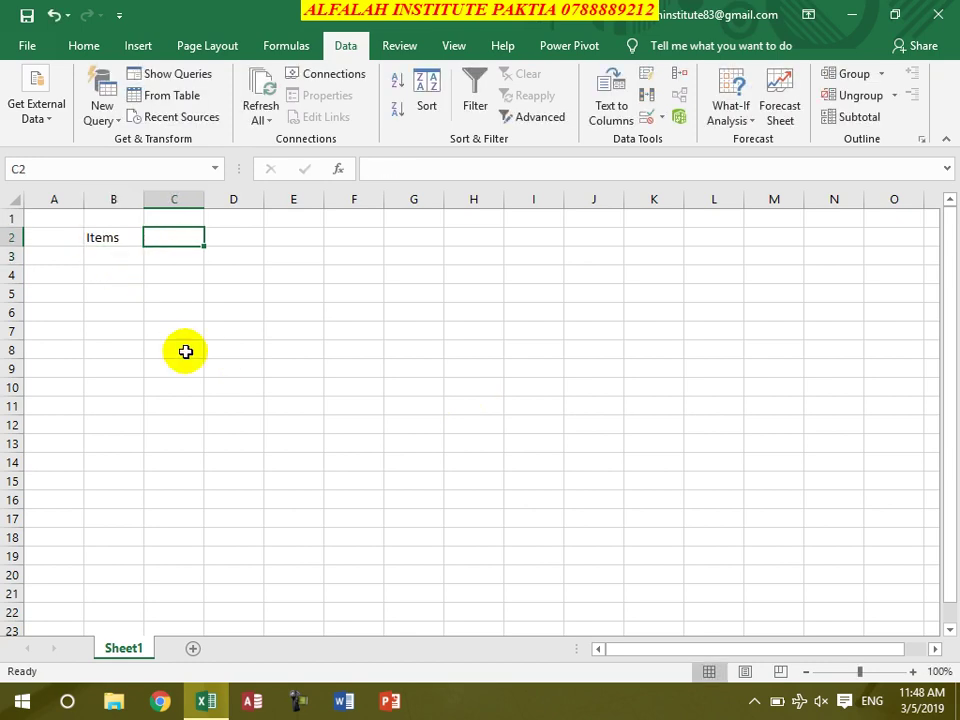
text(Q)
key(Tab)
text(U.Pric)
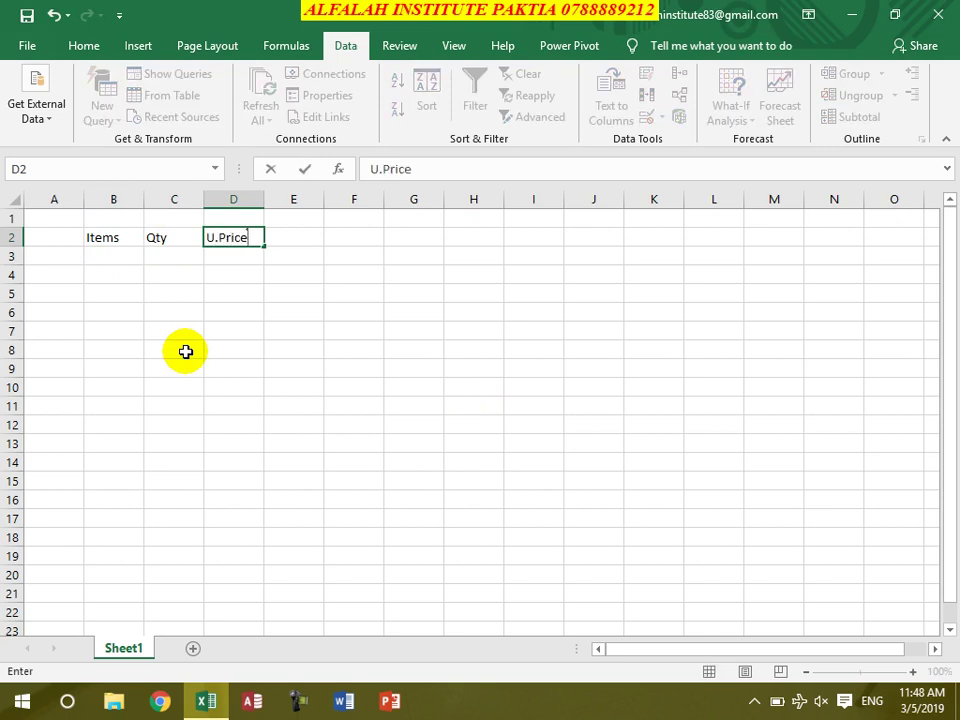
text(e)
key(Tab)
text(Total)
key(Return)
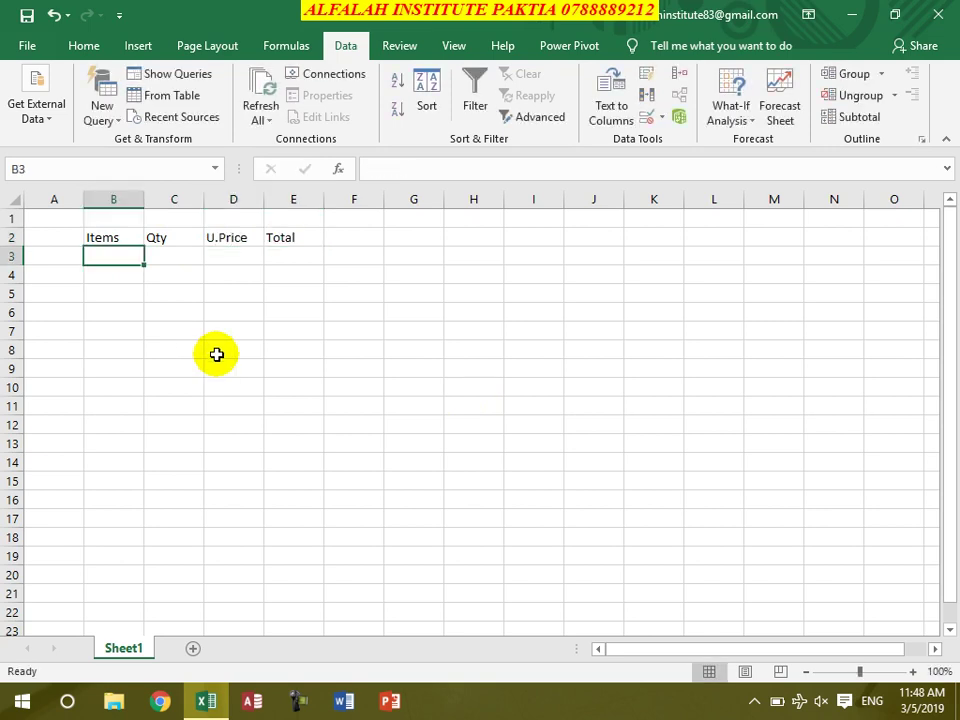
Step: Apply All Borders to the table range B2:E6
drag(125, 238, 268, 319)
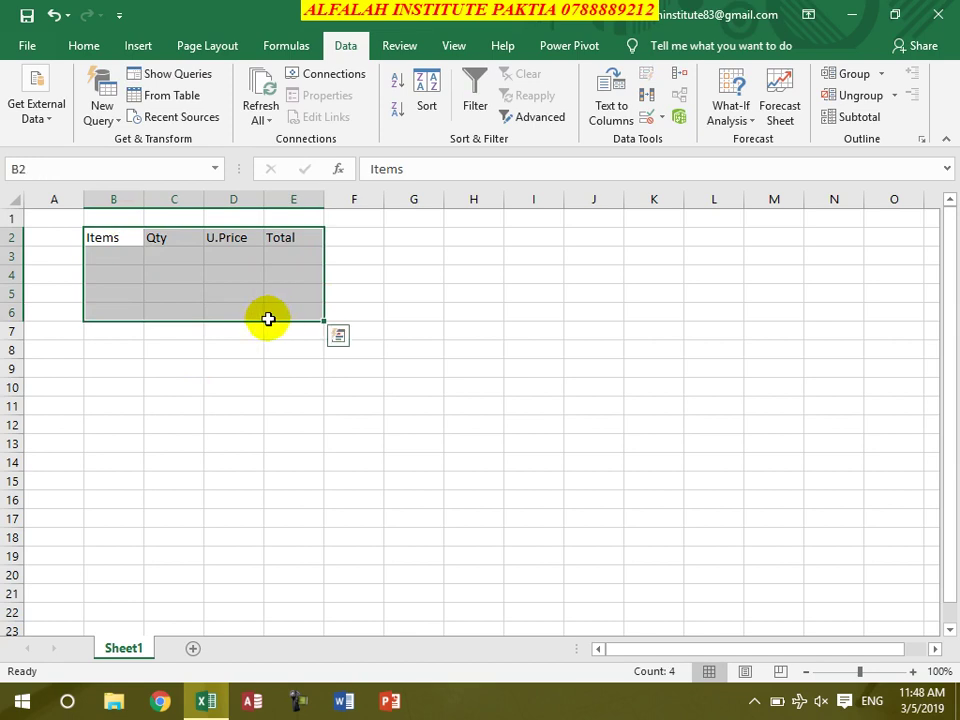
click(76, 47)
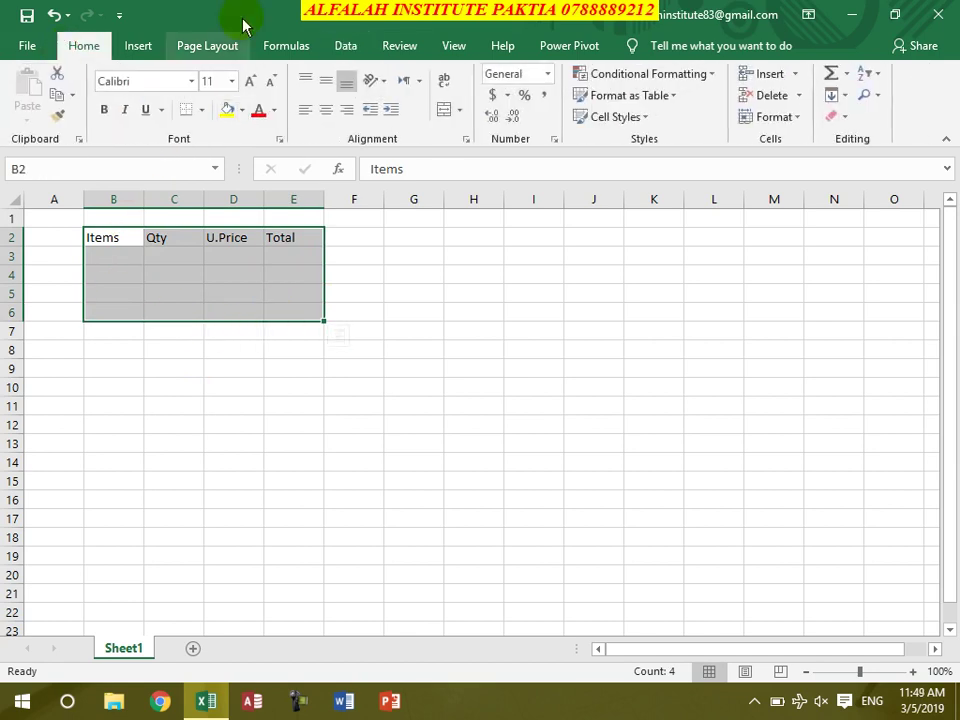
click(201, 110)
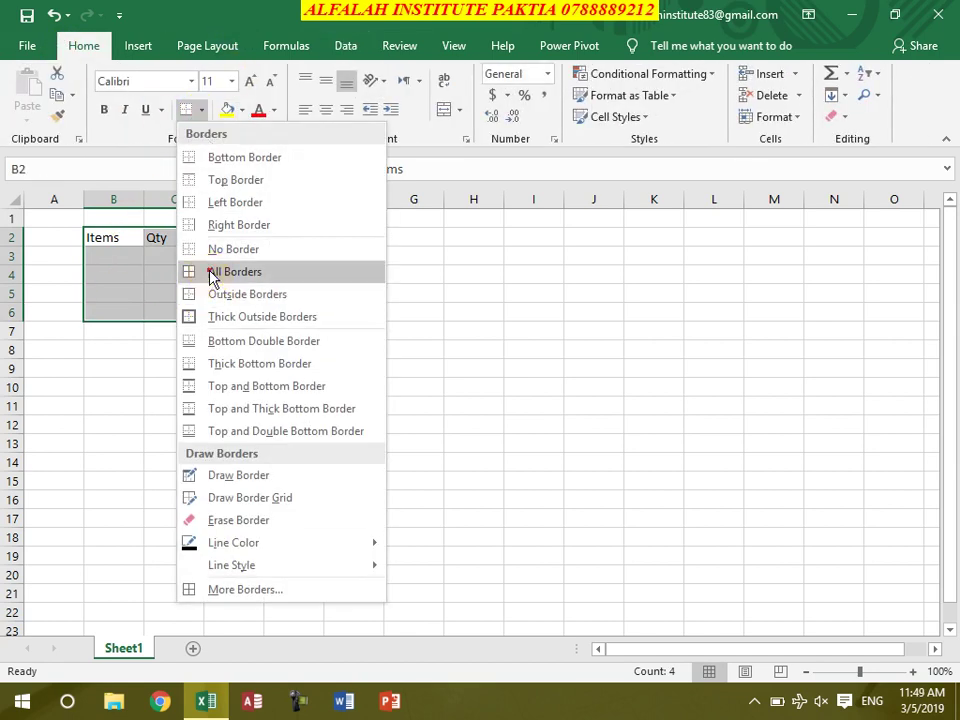
click(213, 276)
Step: Fill the header cells B2:E2 with yellow
click(122, 236)
drag(122, 236, 290, 237)
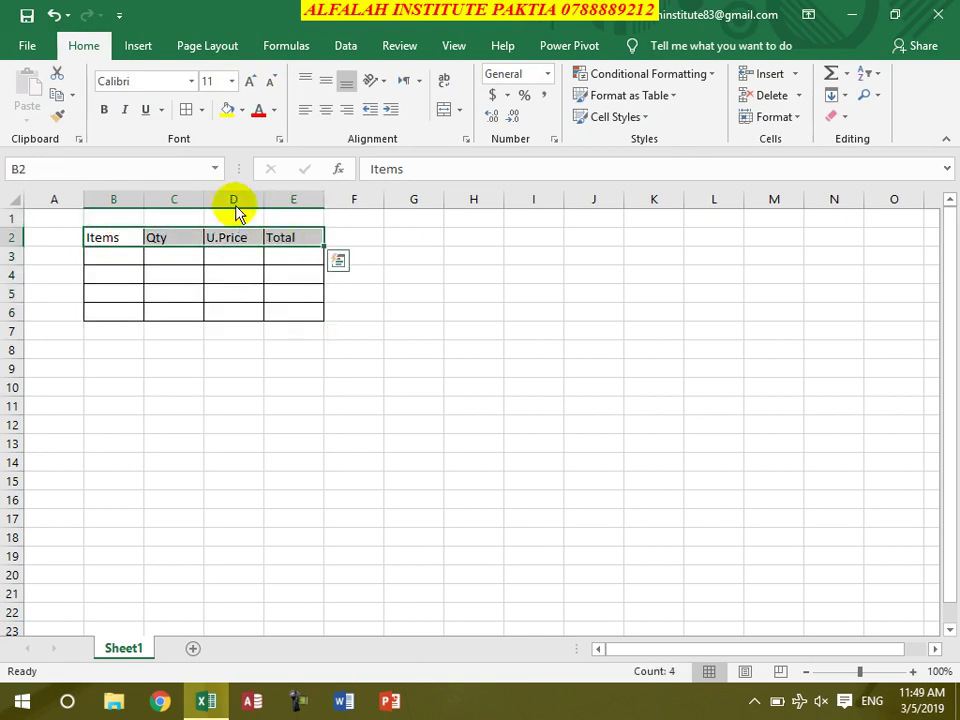
click(228, 110)
Step: List Cement, Bricks, Sand and Iron in the Items column, cells B3 to B6
click(115, 258)
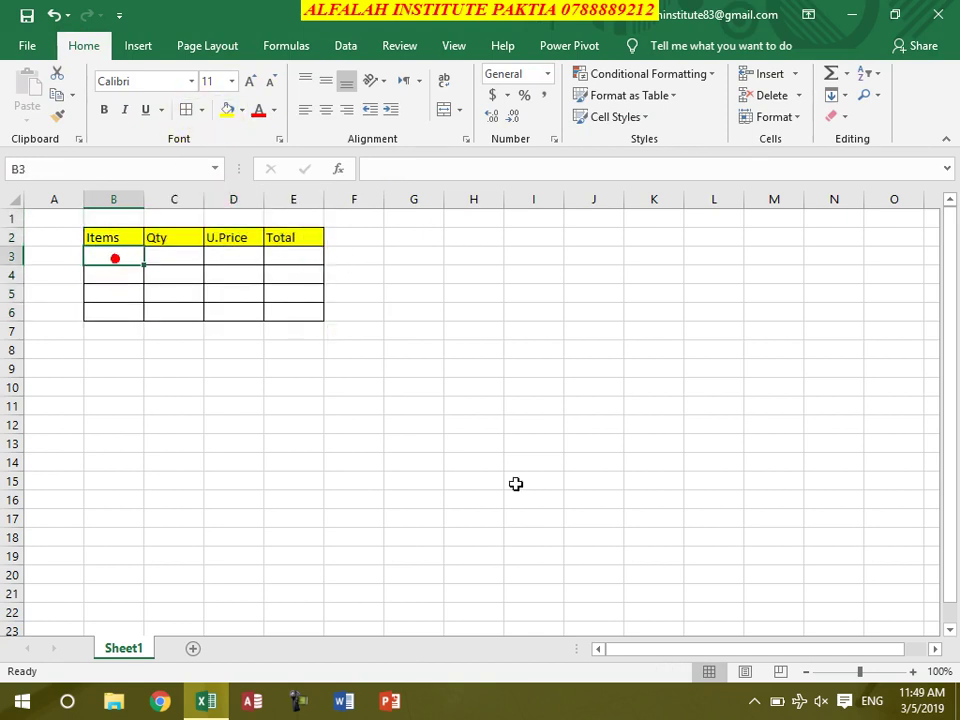
text(Cement)
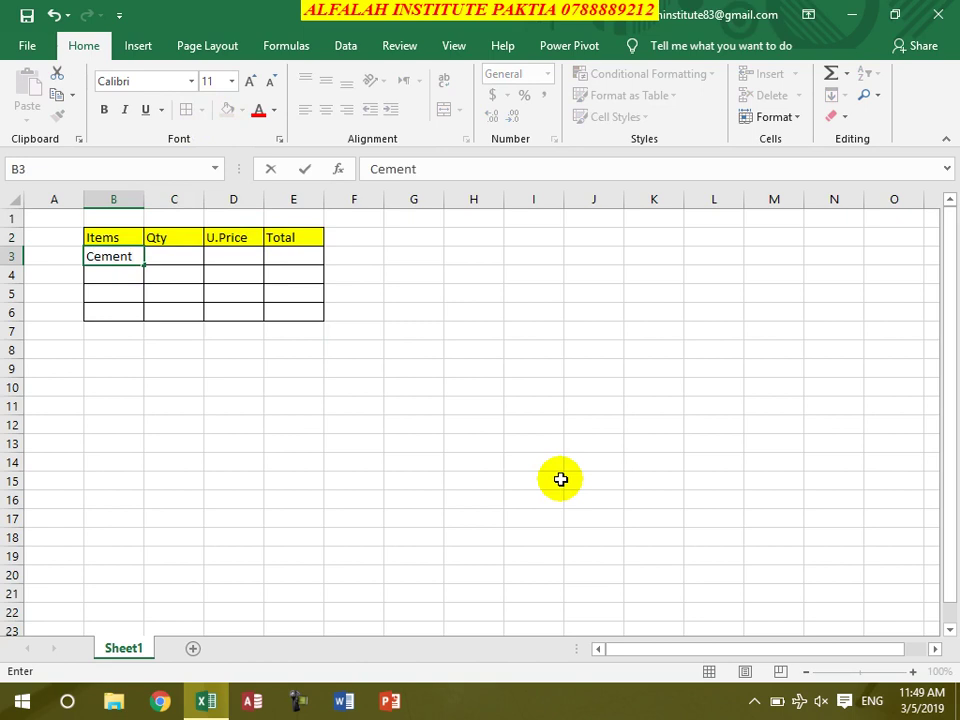
key(Return)
text(Bricks)
key(Return)
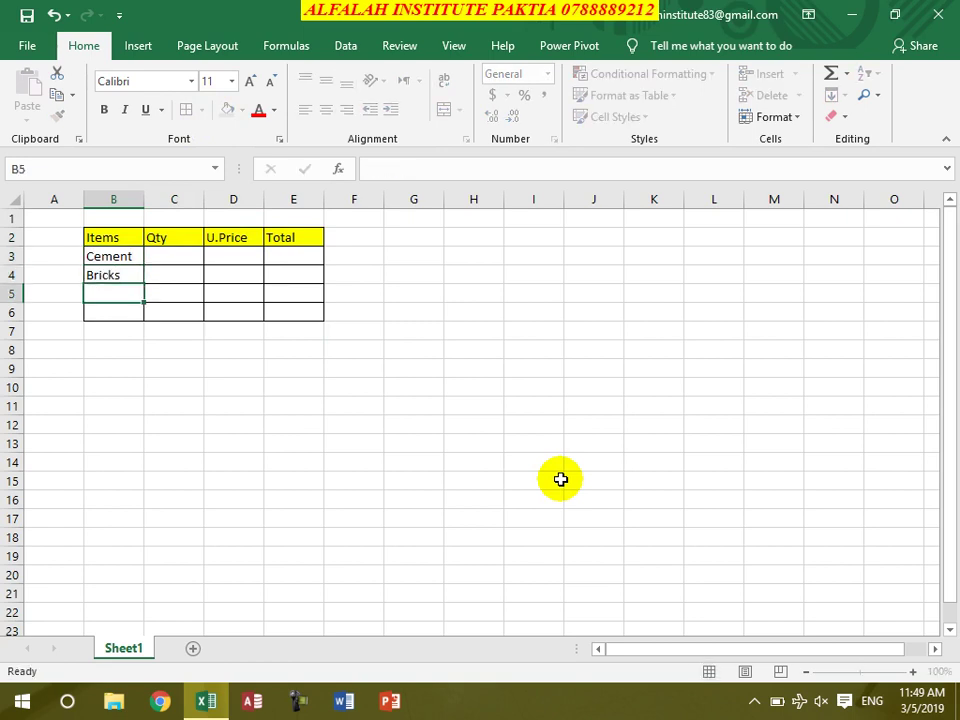
text(Sand)
key(Return)
text(Iron)
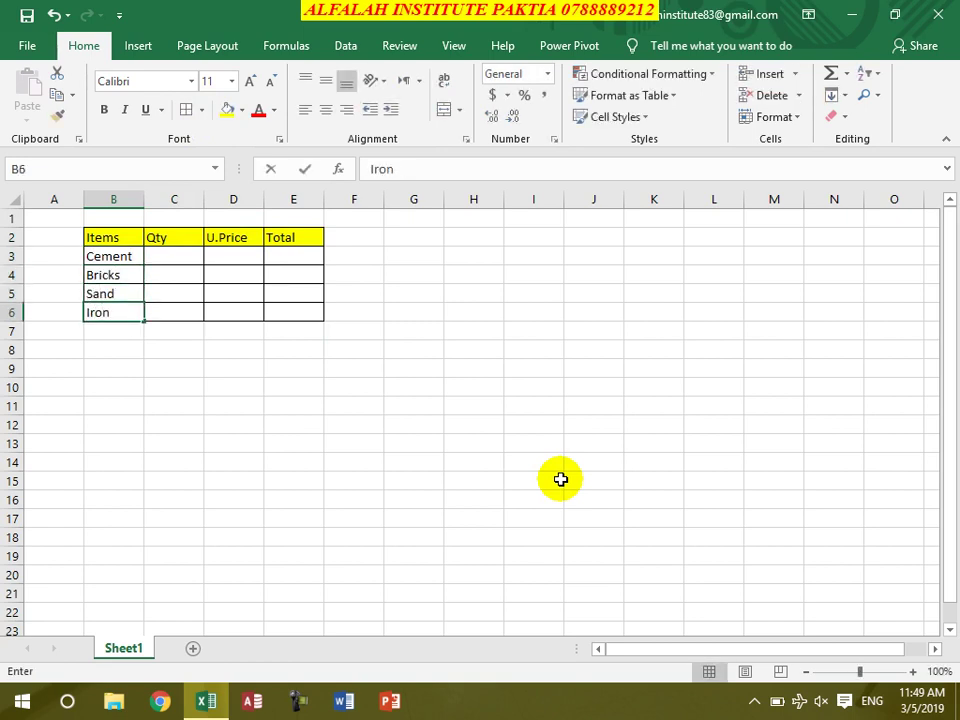
key(Return)
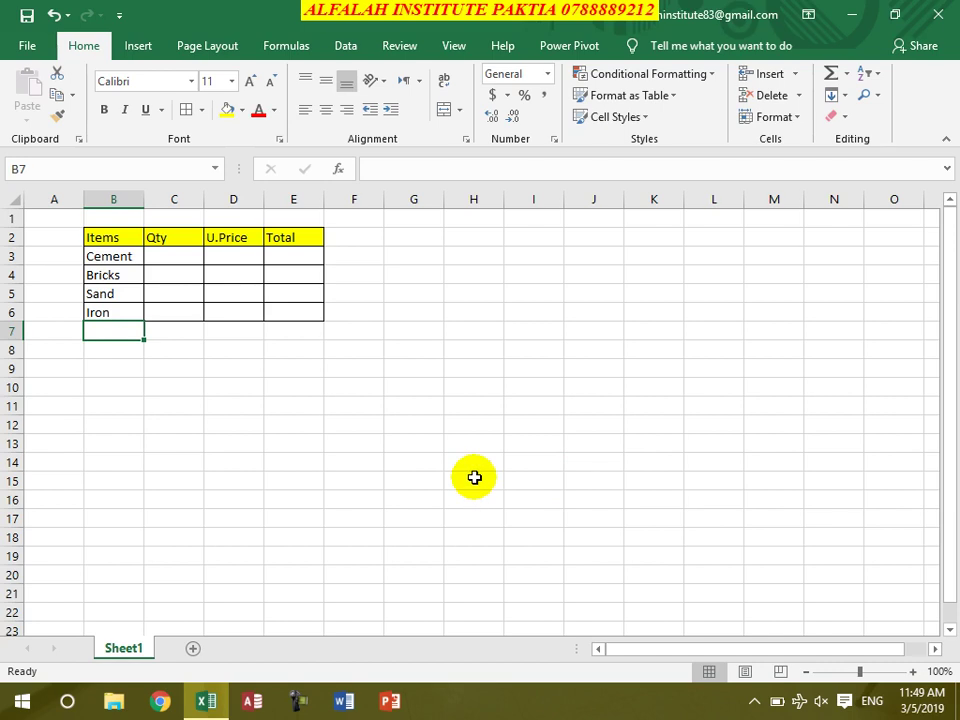
Step: Enter quantities of 500 for Cement and 7000 for Bricks in the Qty column
click(160, 262)
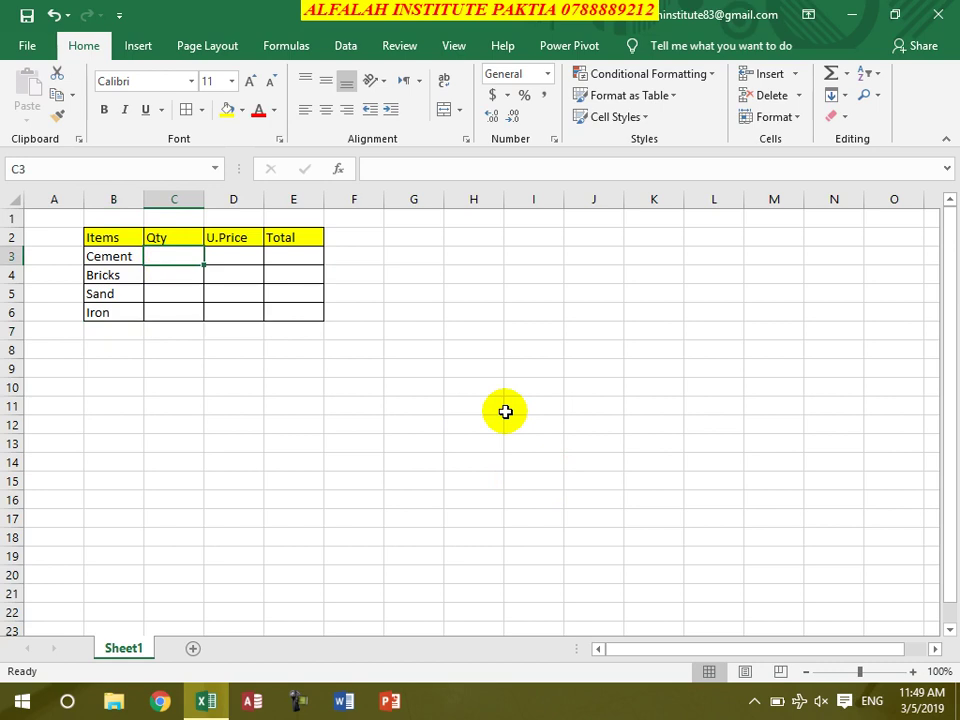
text(500)
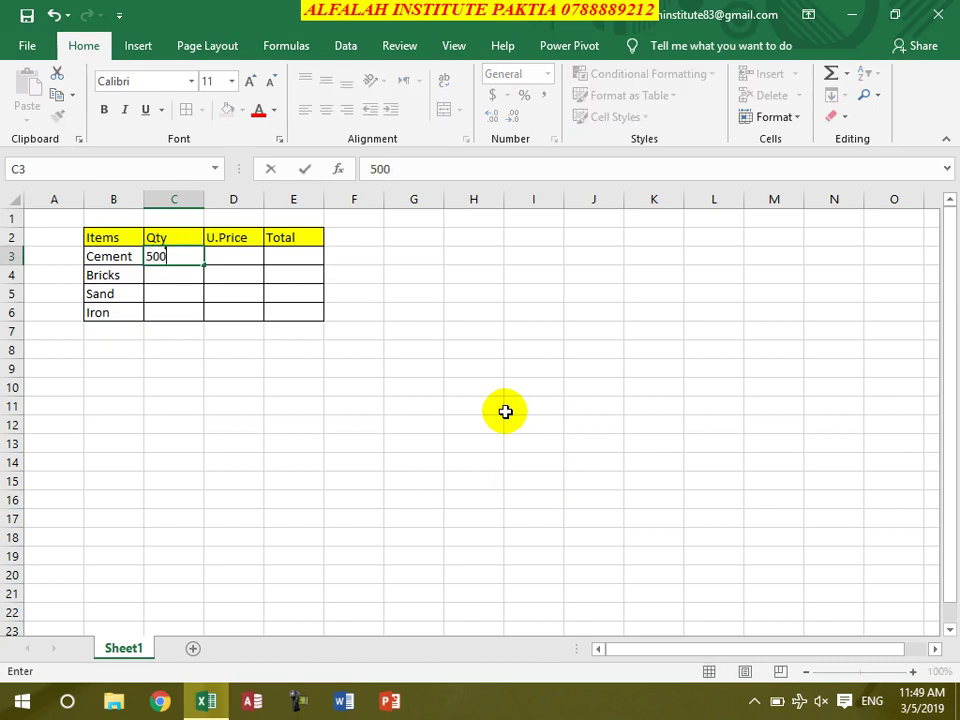
key(Return)
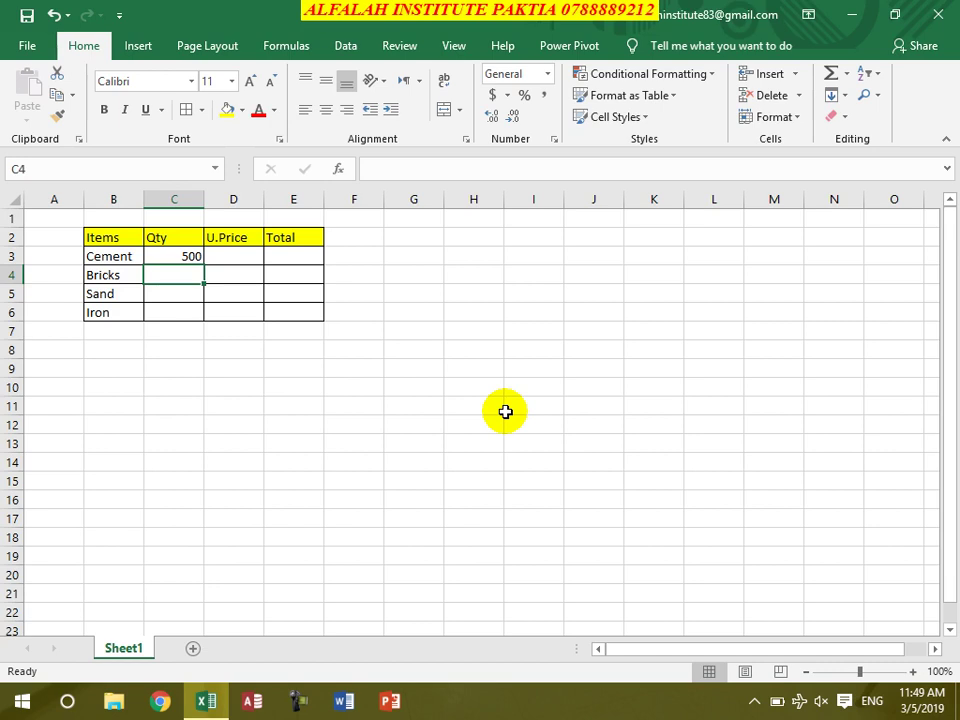
text(7000)
key(Return)
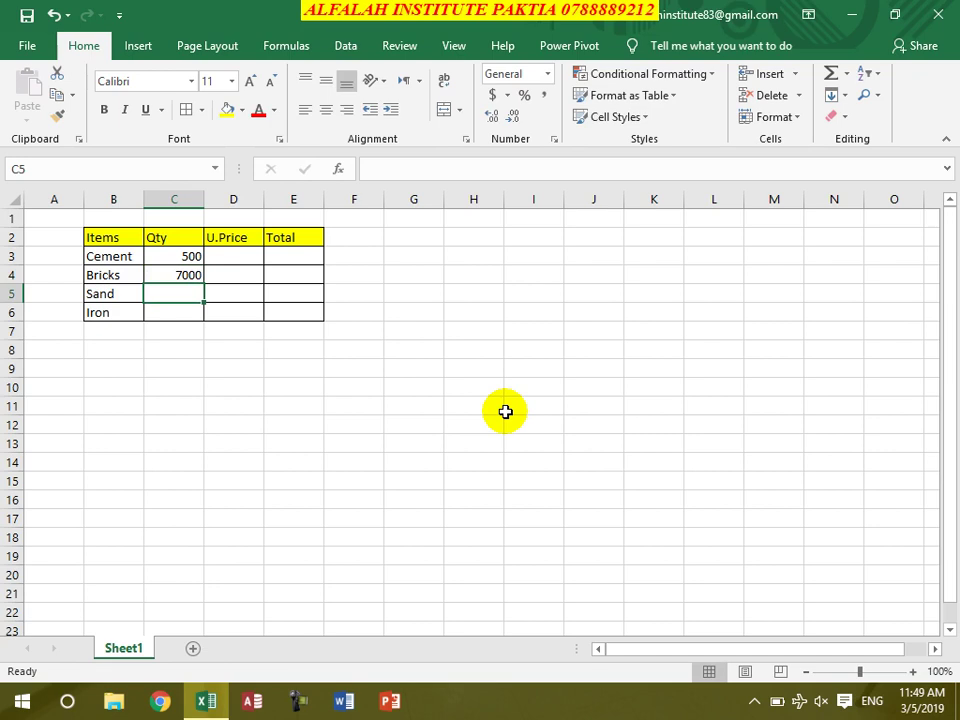
Step: Enter quantities of 200 for Sand and 3 for Iron in cells C5 and C6
text(200)
key(Return)
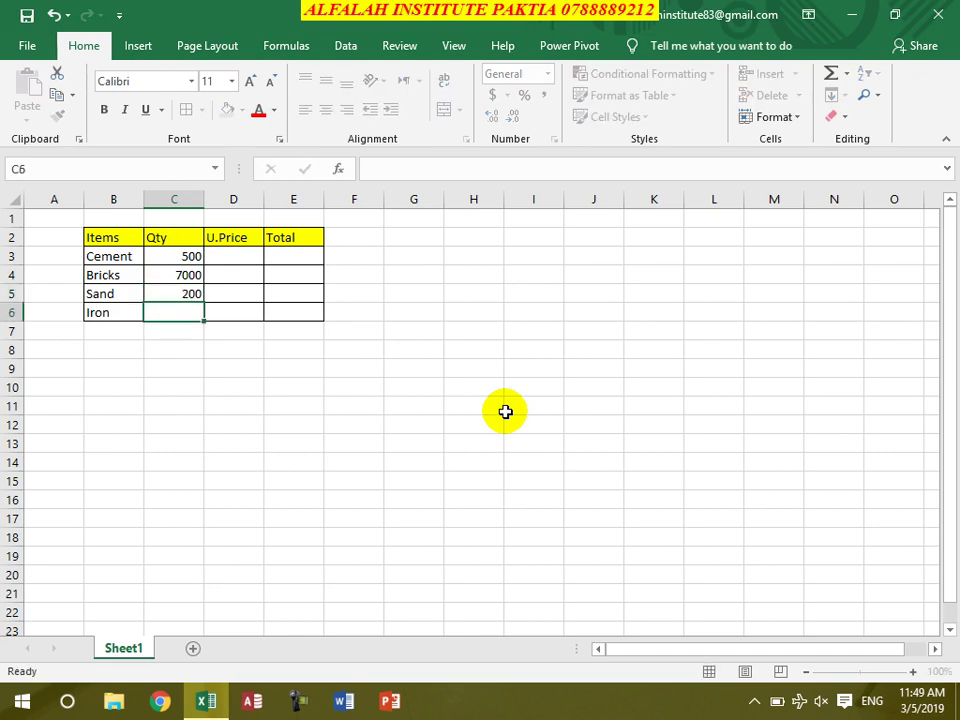
text(3)
key(Return)
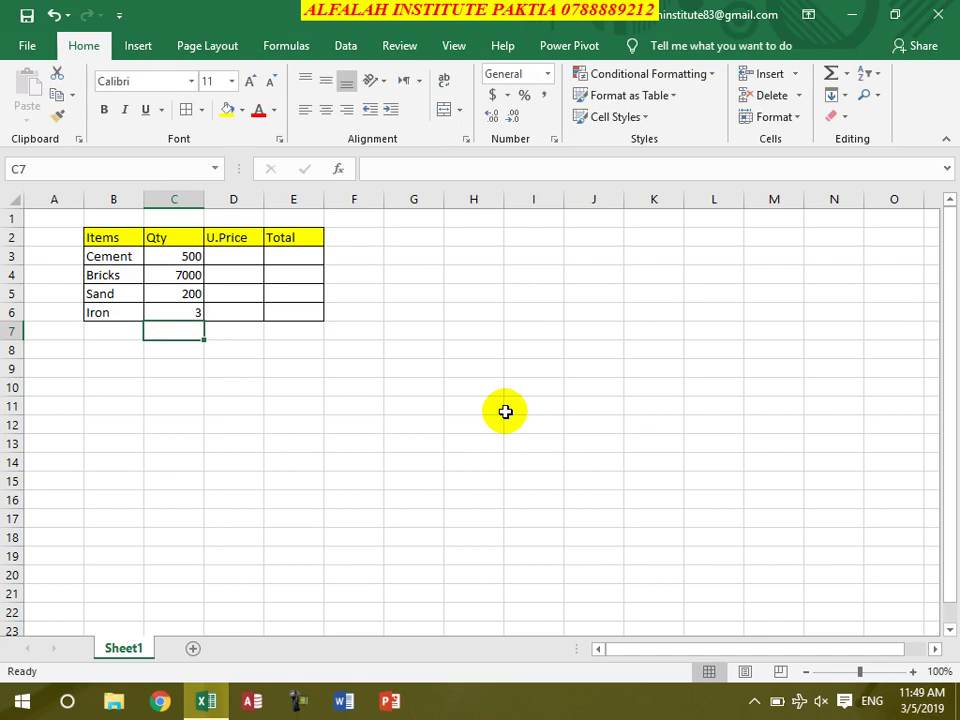
Step: Enter a unit price of 400 for Cement in cell D3
click(250, 255)
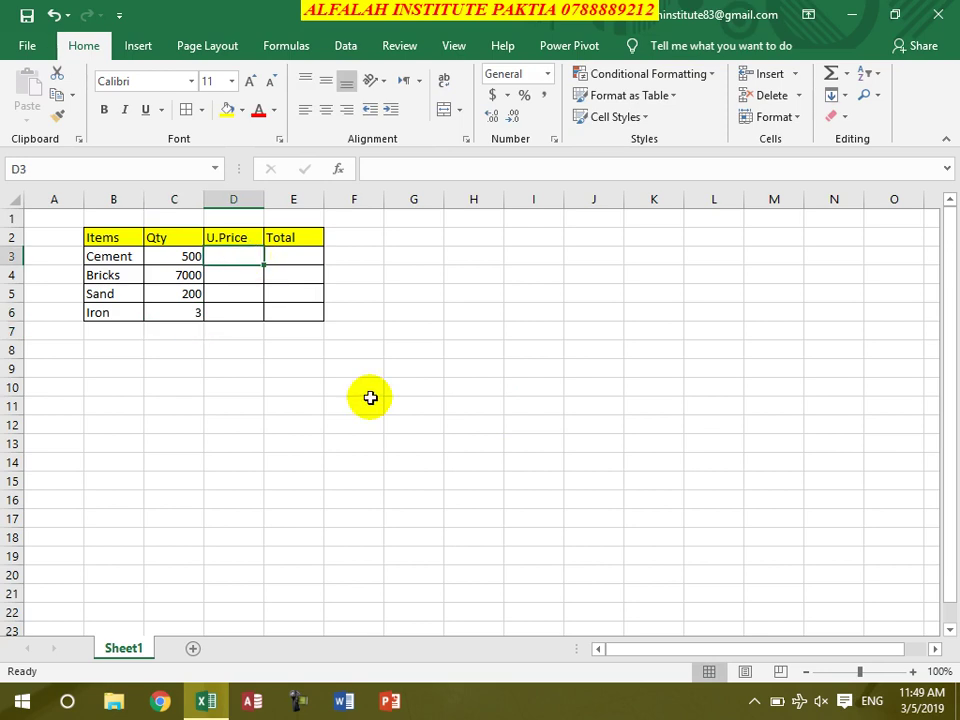
text(400)
key(Tab)
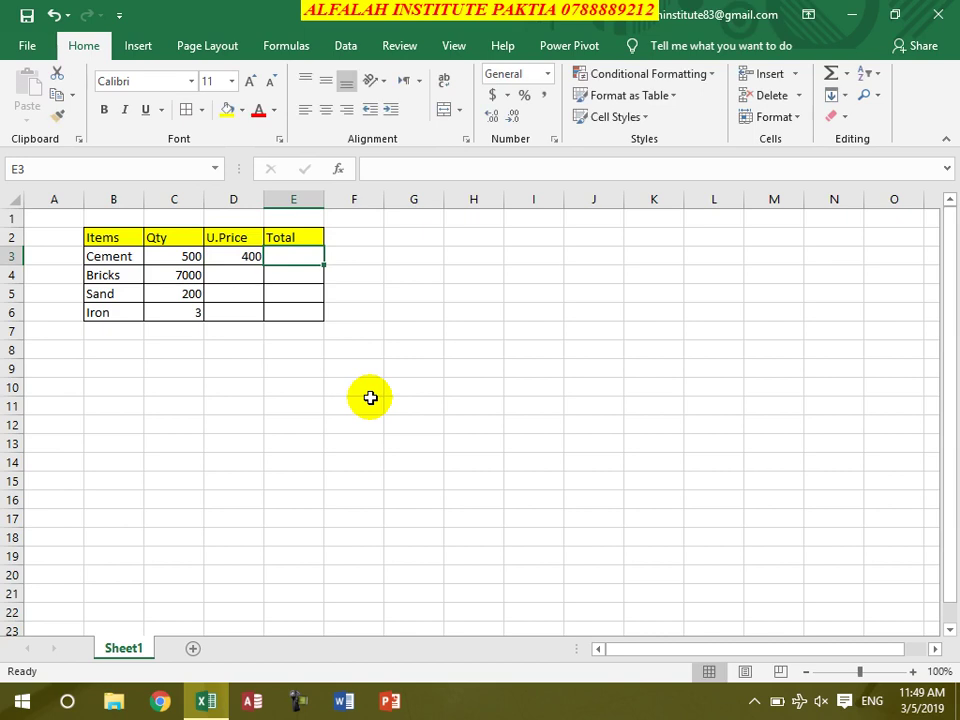
Step: Calculate the Cement total in E3 with =C3*D3 and fill the formula down to E6
text(=)
click(166, 261)
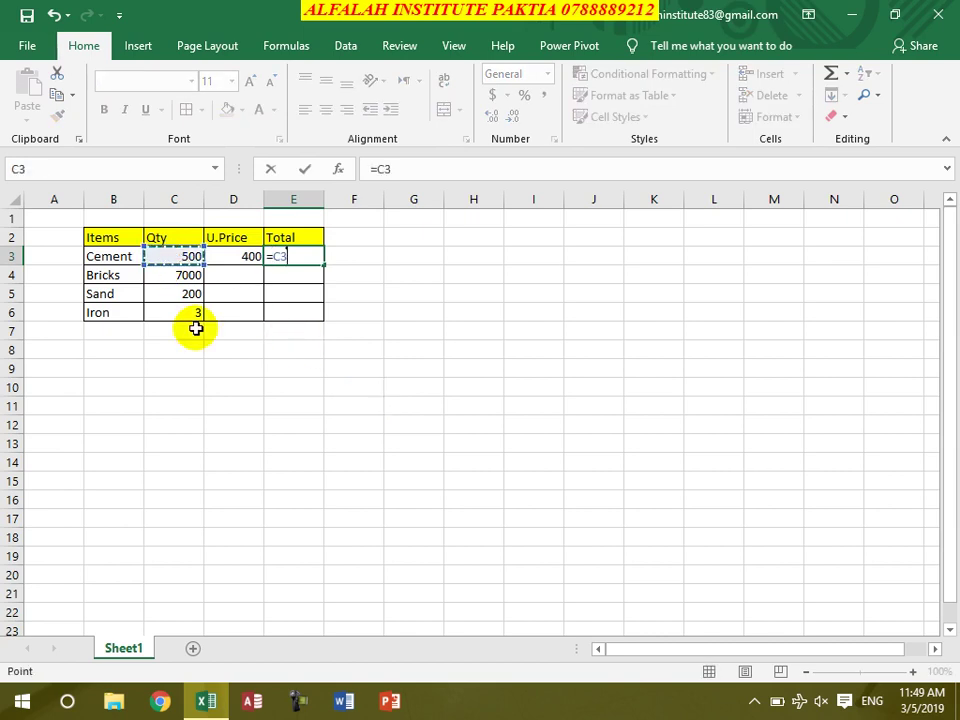
text(*)
click(229, 257)
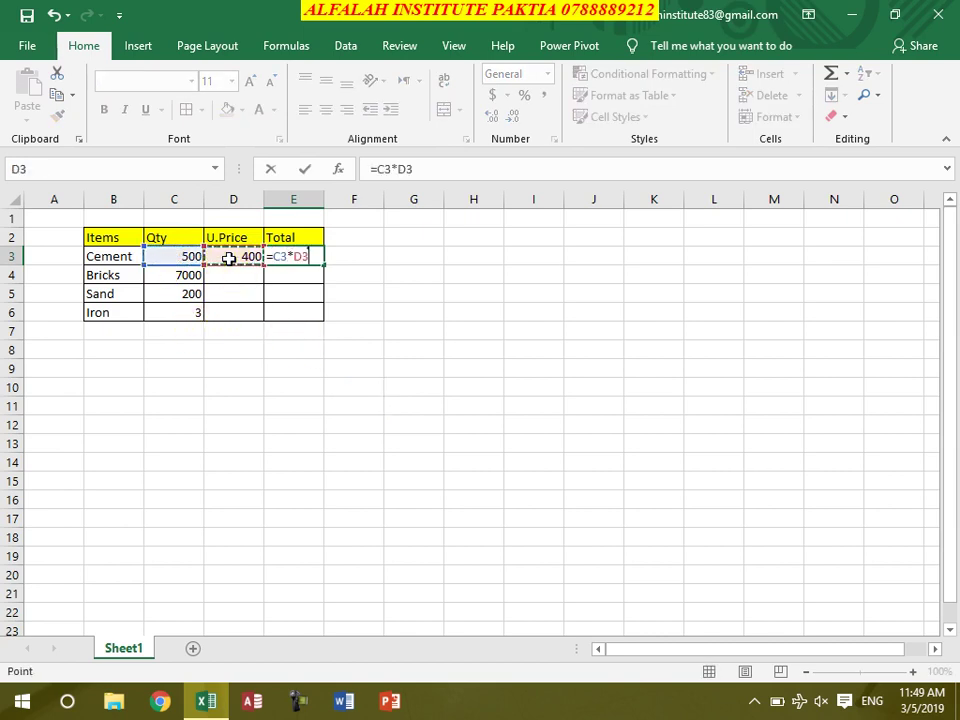
key(Return)
click(300, 257)
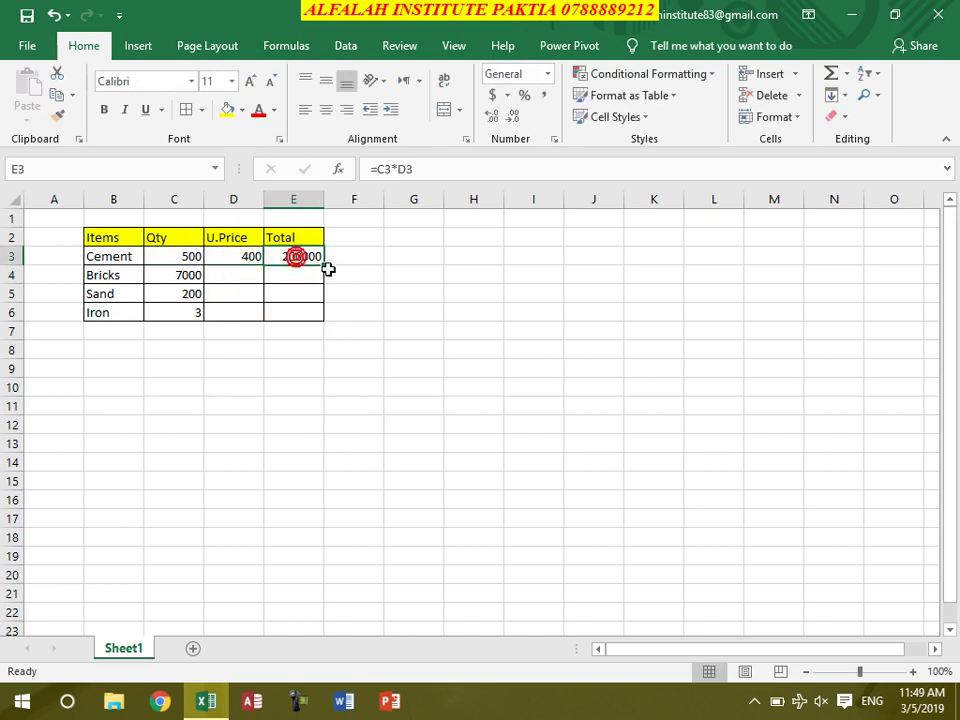
drag(324, 268, 311, 306)
Step: Enter unit prices of 4 for Bricks, 1000 for Sand and 40000 for Iron in D4:D6
click(236, 276)
text(4)
key(Return)
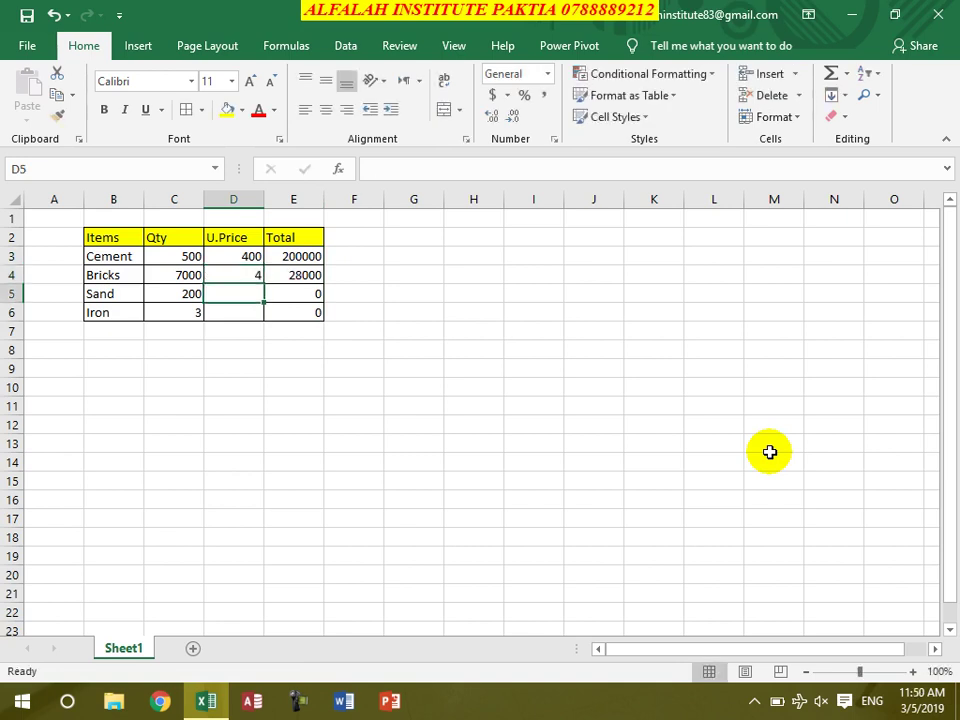
text(1000)
key(Return)
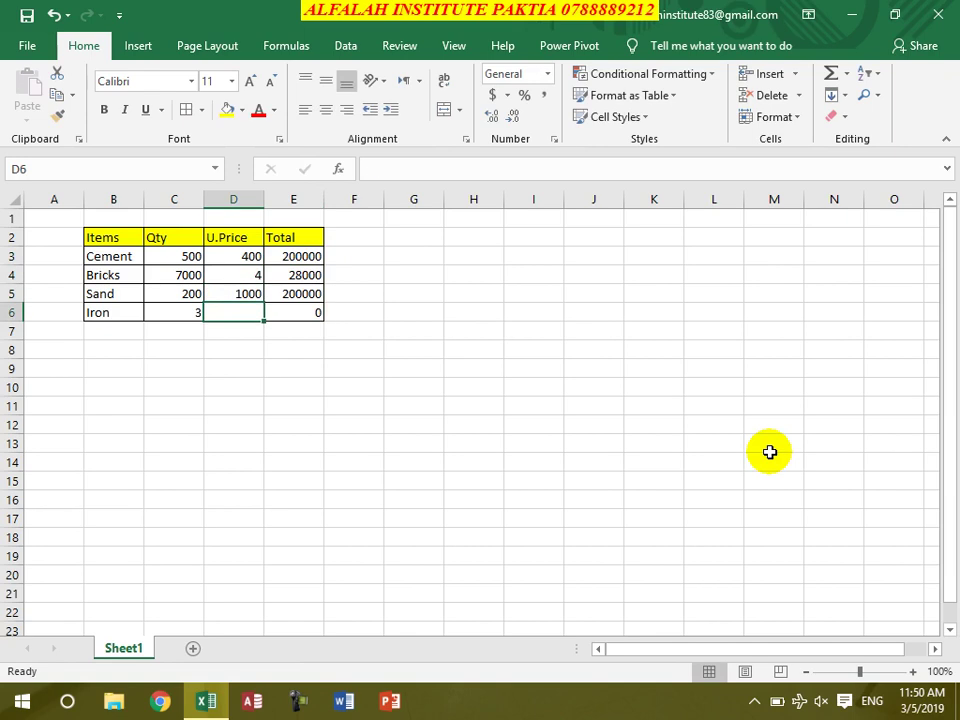
text(4000)
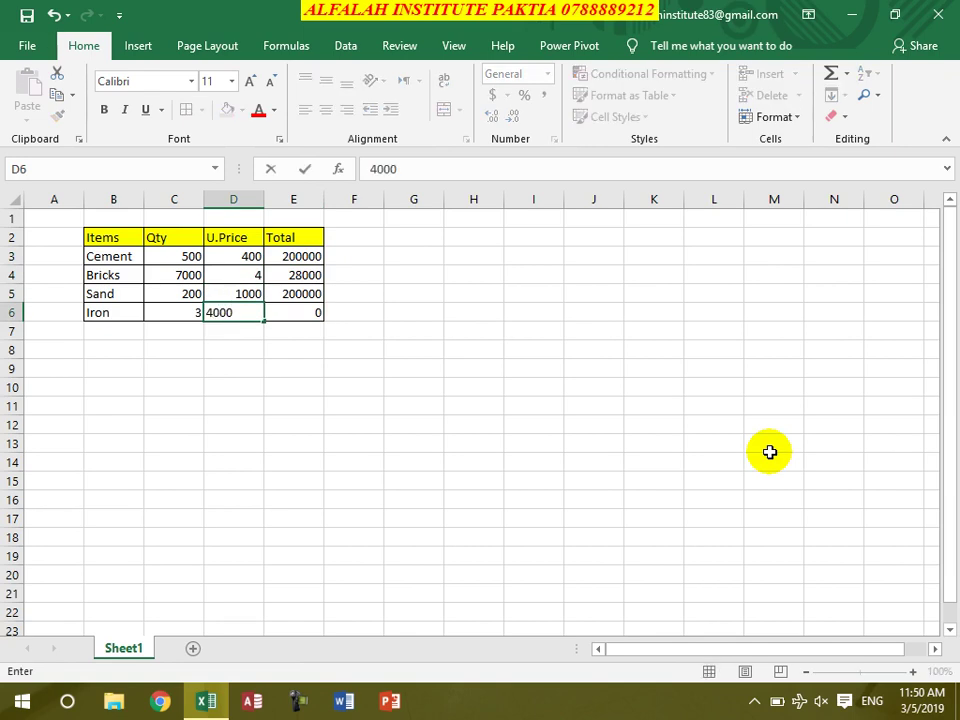
text(0)
key(Return)
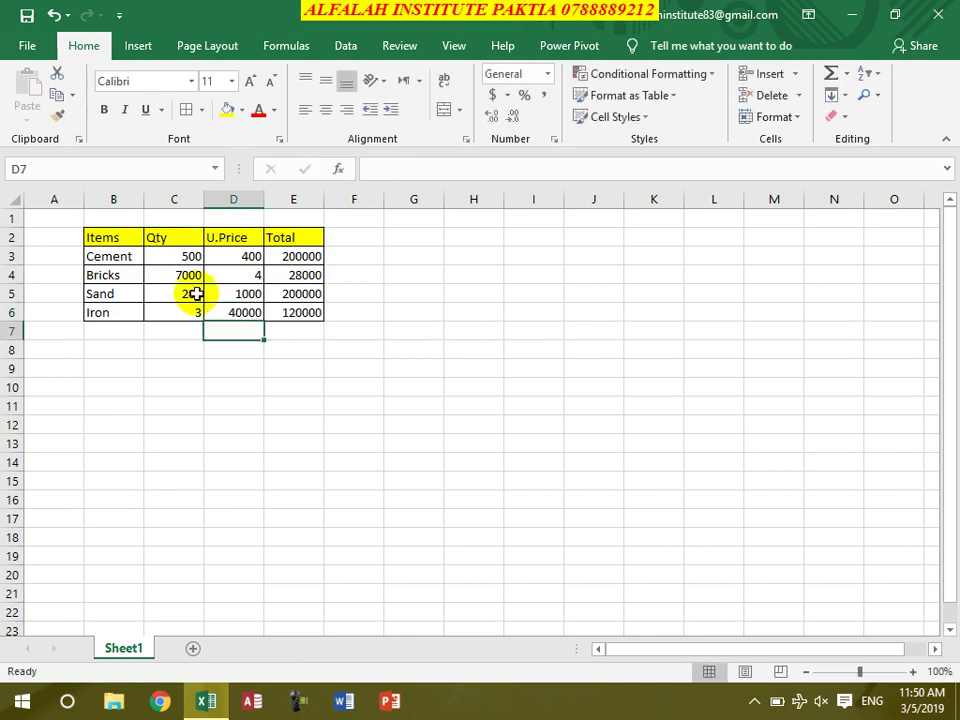
Step: Copy the table B2:E6 and paste four duplicates starting at G2, L2, B9 and G9
drag(99, 242, 268, 311)
key(ctrl+c)
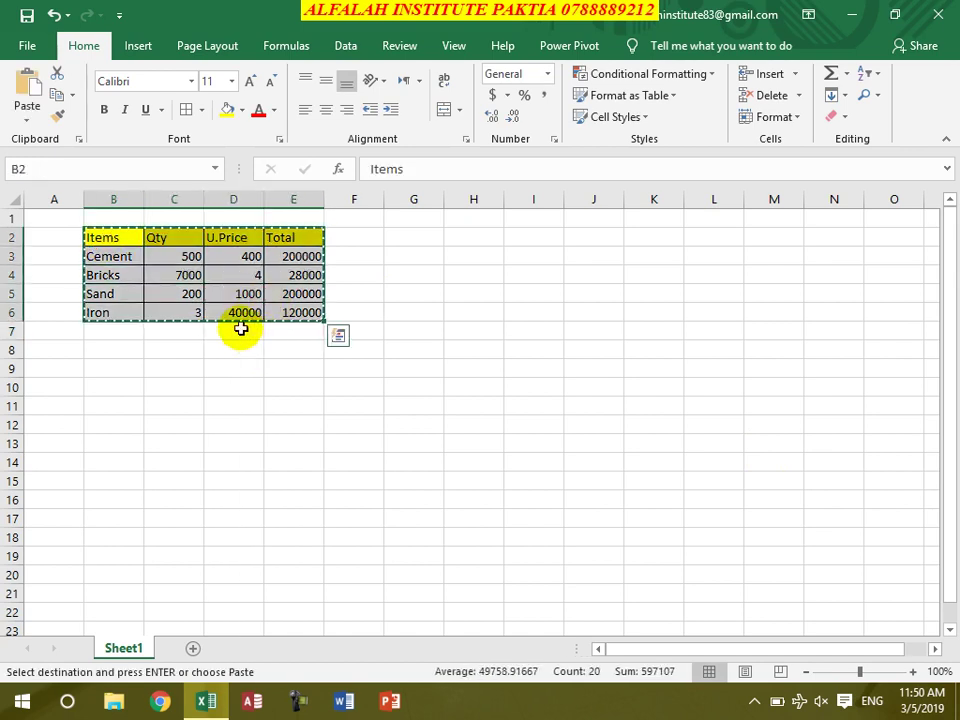
click(399, 234)
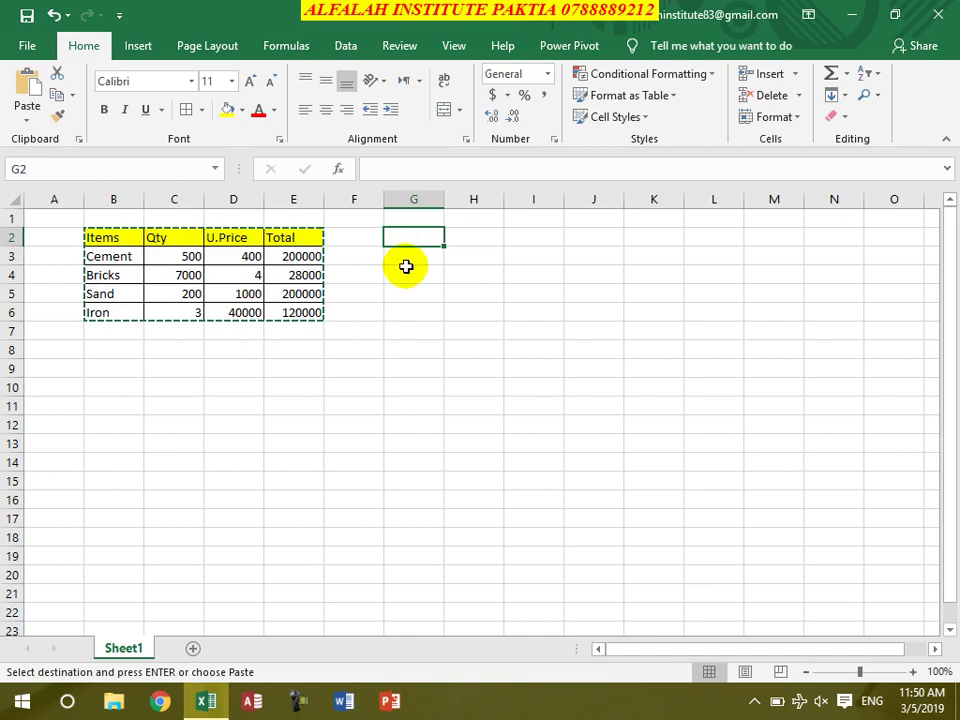
key(ctrl+v)
click(708, 249)
key(ctrl+v)
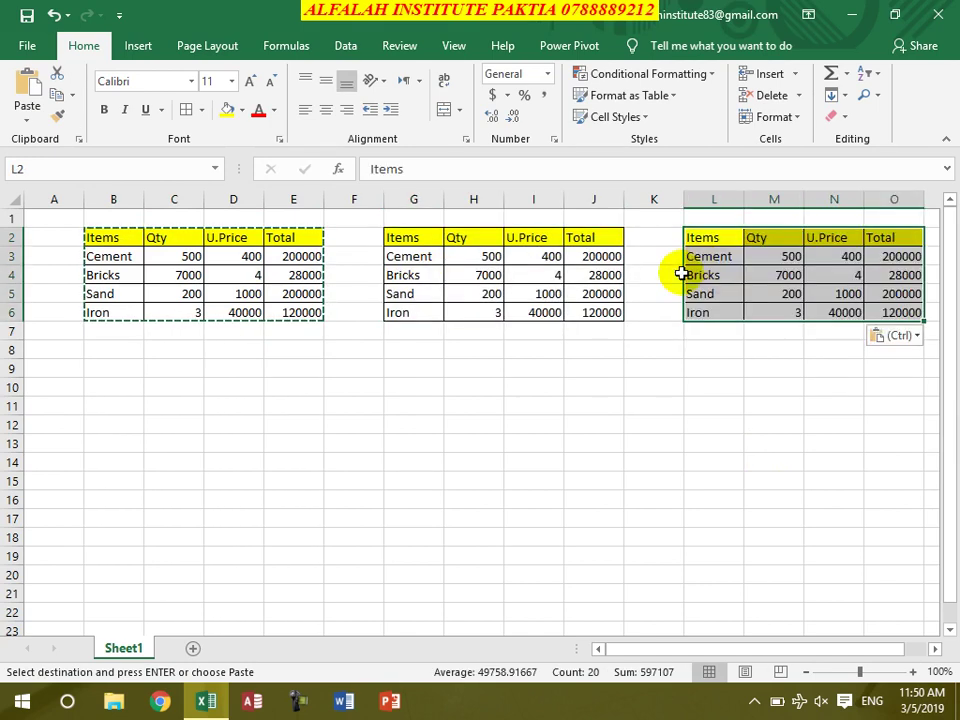
click(120, 371)
key(ctrl+v)
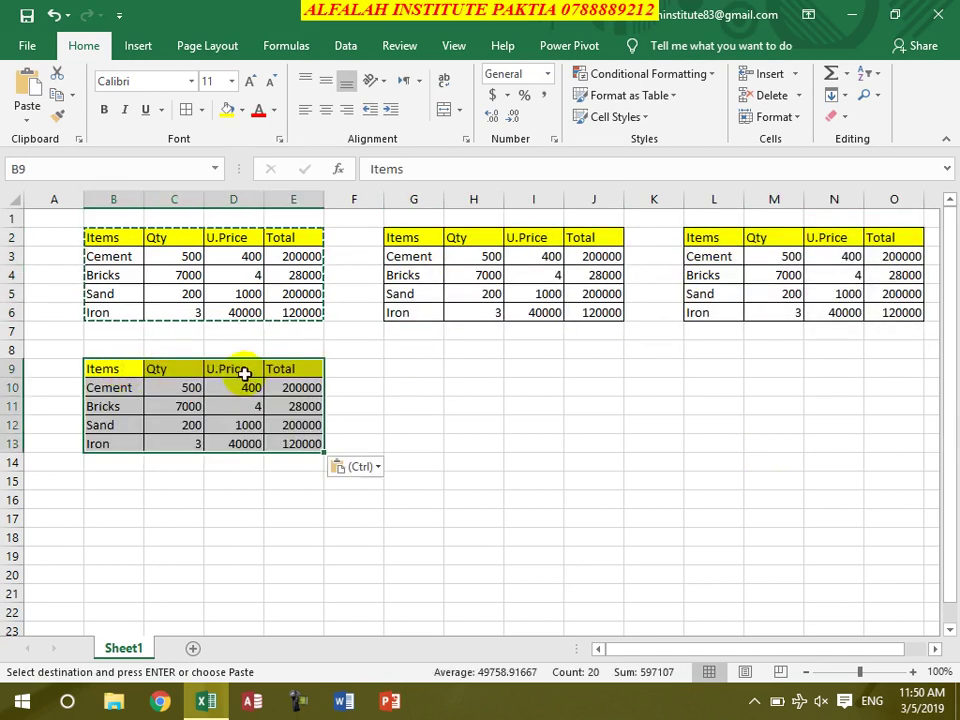
click(410, 368)
key(ctrl+v)
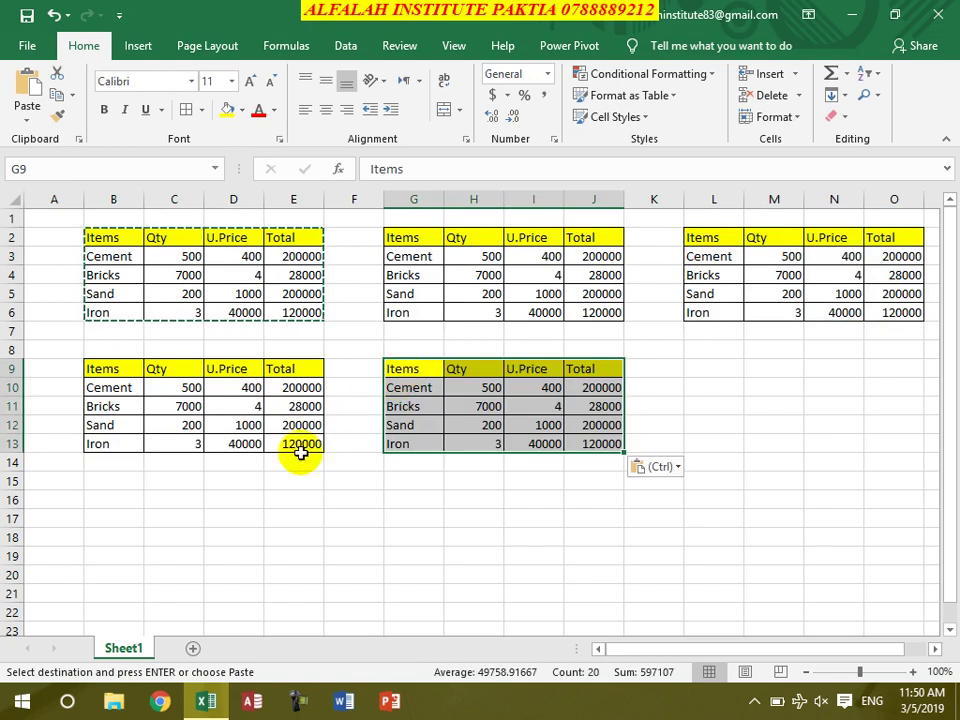
click(296, 464)
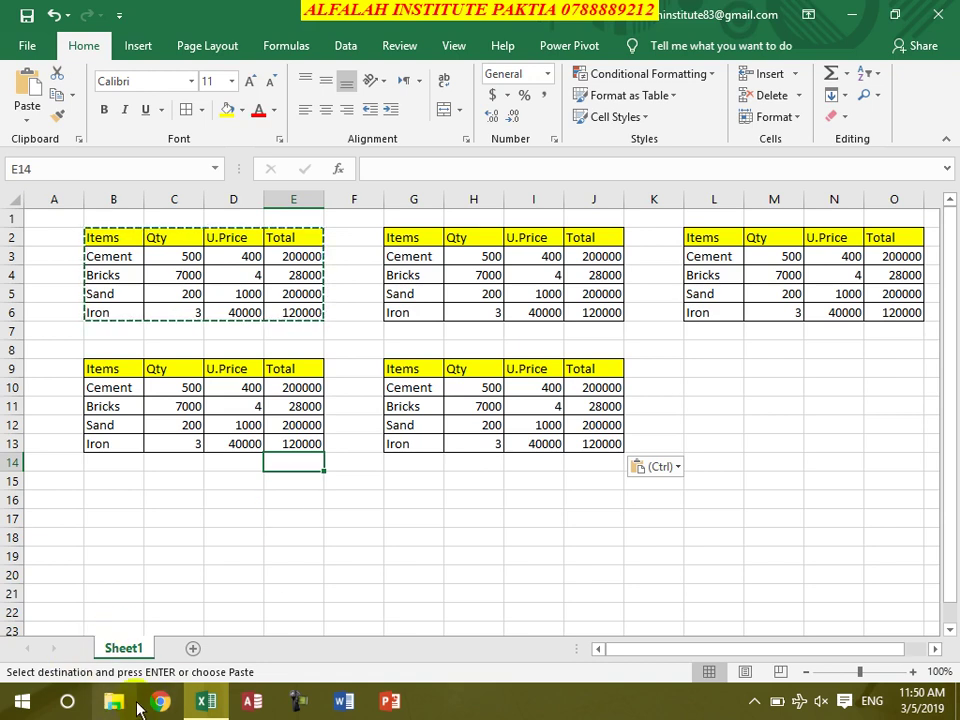
Step: Add a new worksheet, paste the copied table at A1, and clear its numbers in B2:D5
click(194, 648)
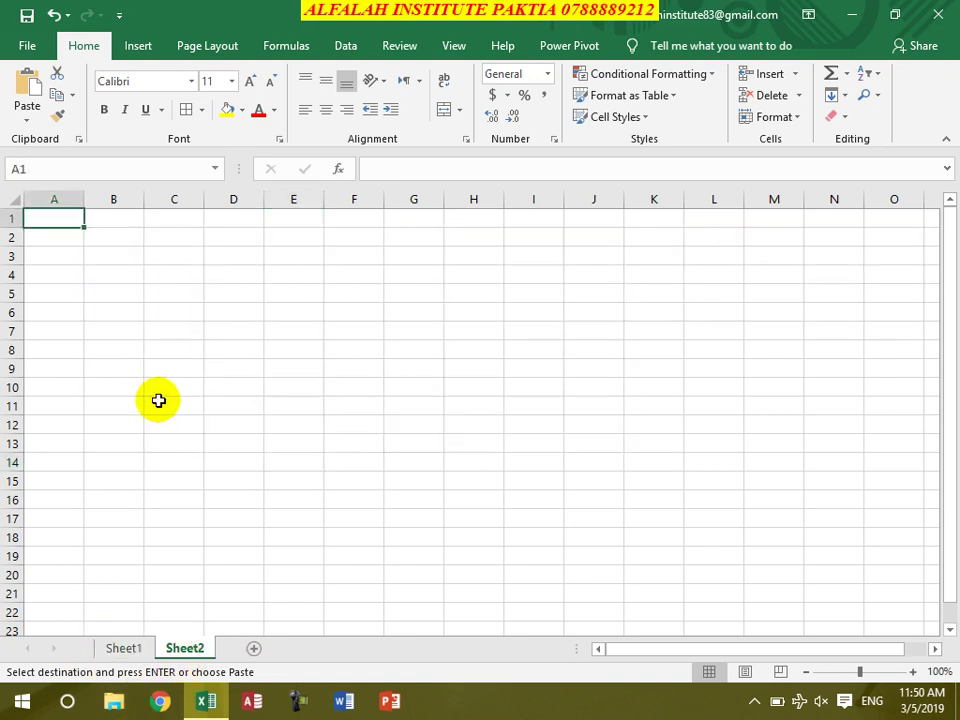
key(ctrl+v)
drag(122, 238, 229, 292)
key(Delete)
Step: Start a Consolidate for the Total cells D2:D5 on Sheet2, using the Sum function with links to source data
drag(223, 243, 234, 291)
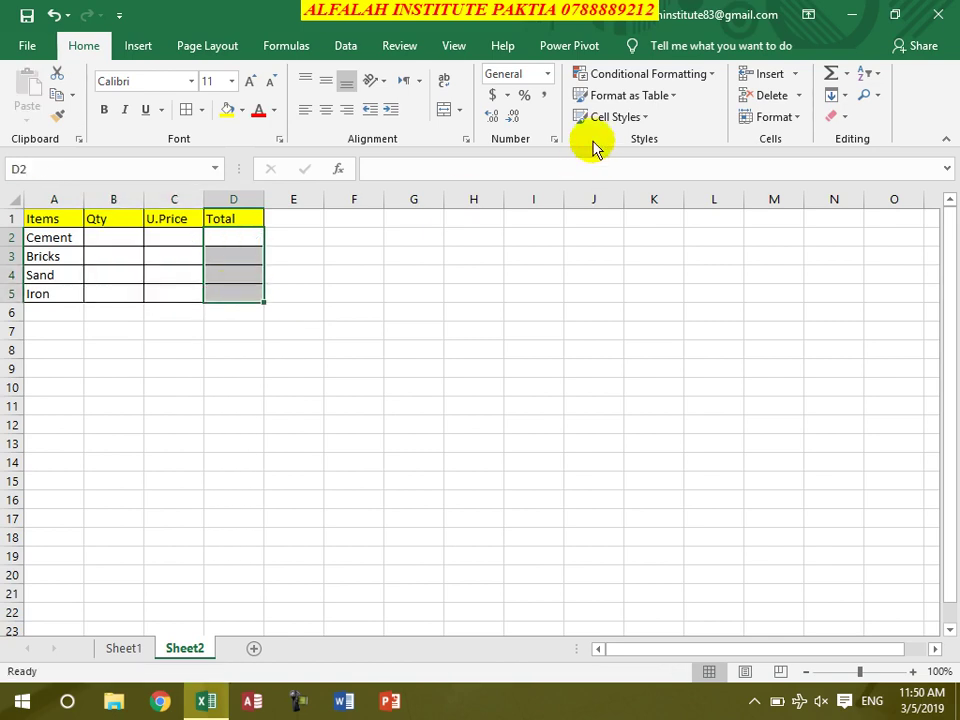
click(348, 46)
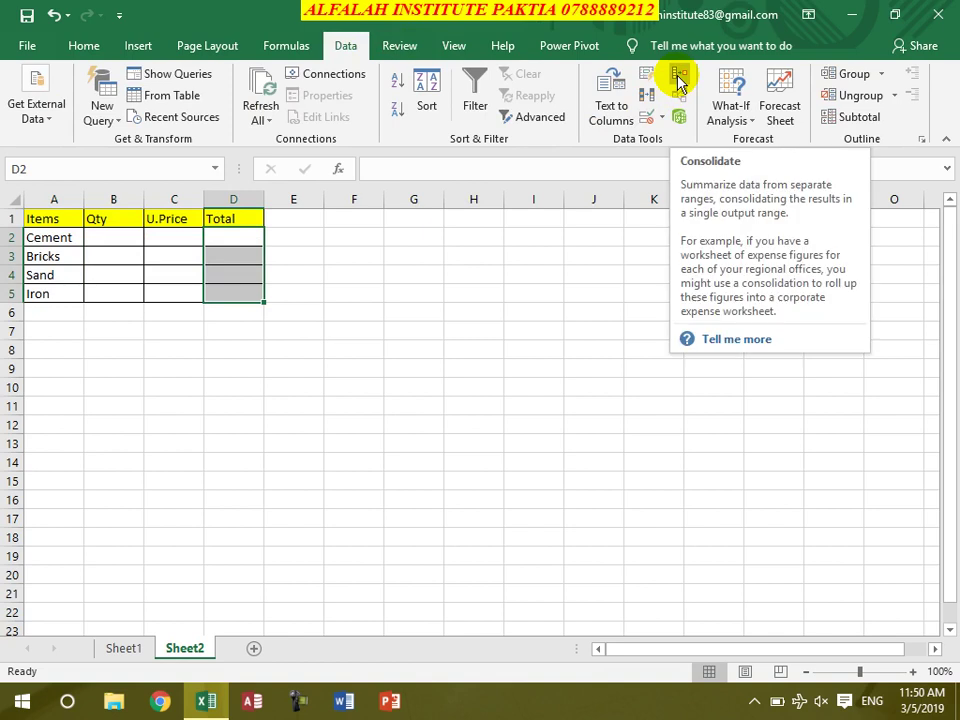
click(678, 79)
click(470, 181)
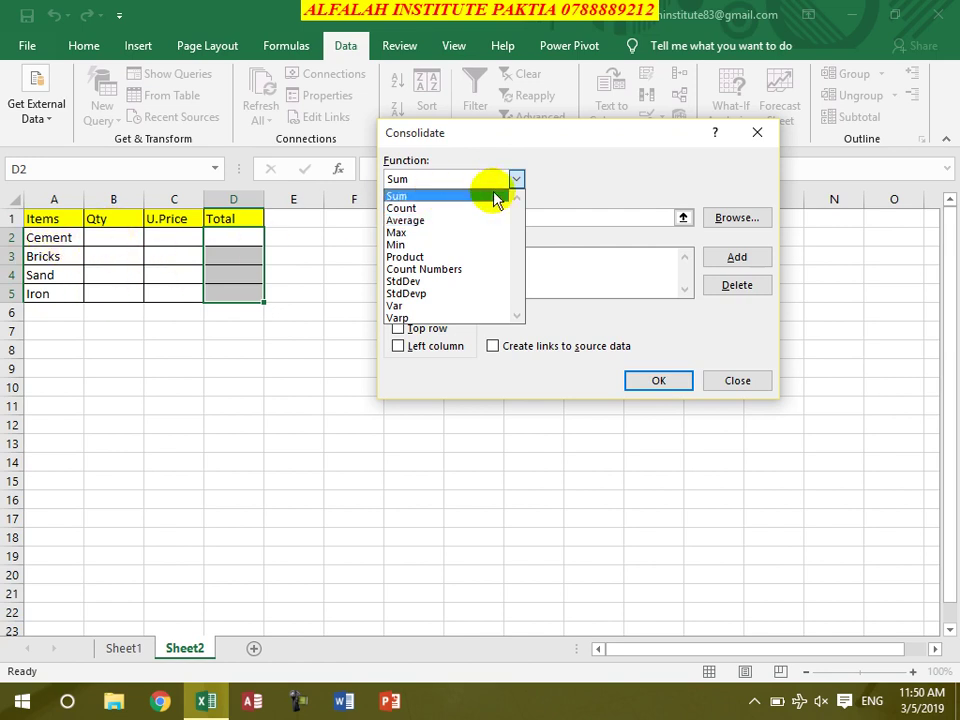
click(435, 197)
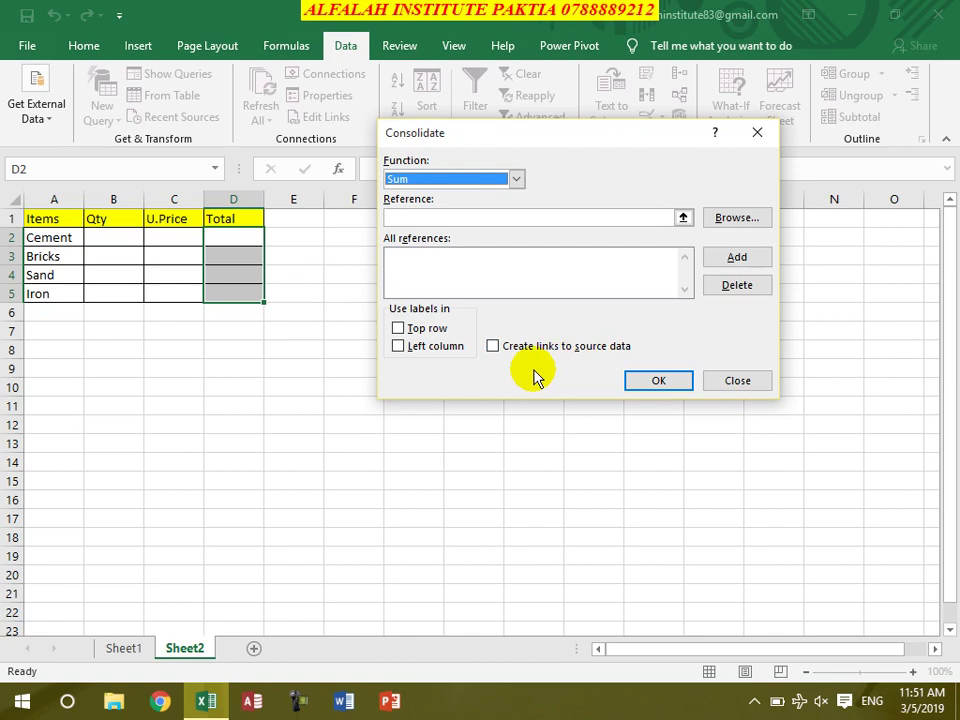
click(495, 347)
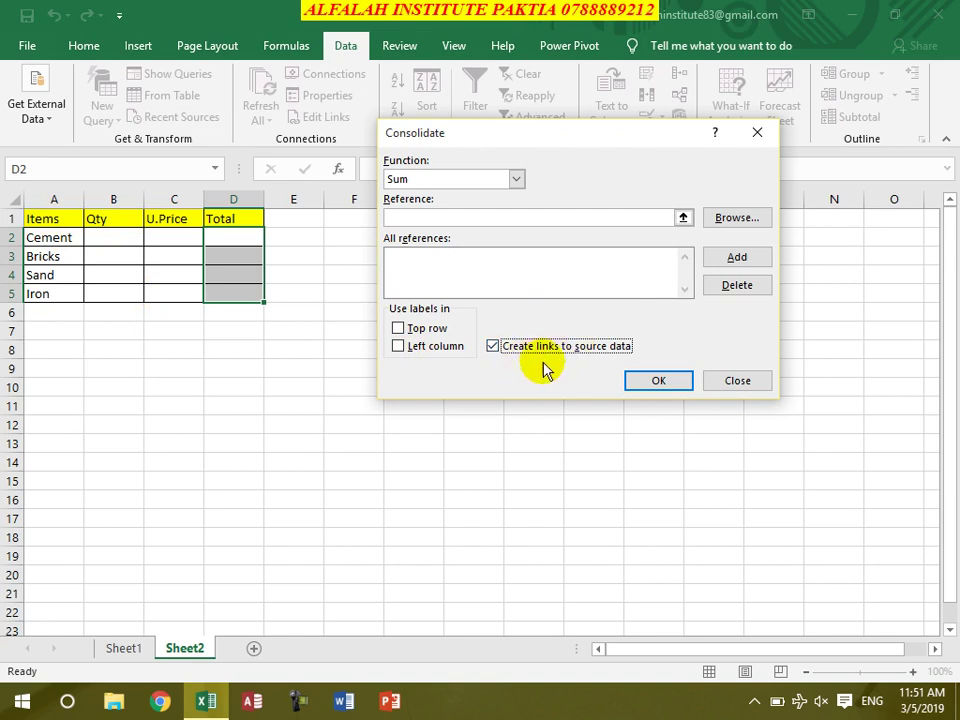
Step: Add the Sheet1 Total ranges E3:E6, J3:J6 and O3:O6 as consolidation references
click(425, 215)
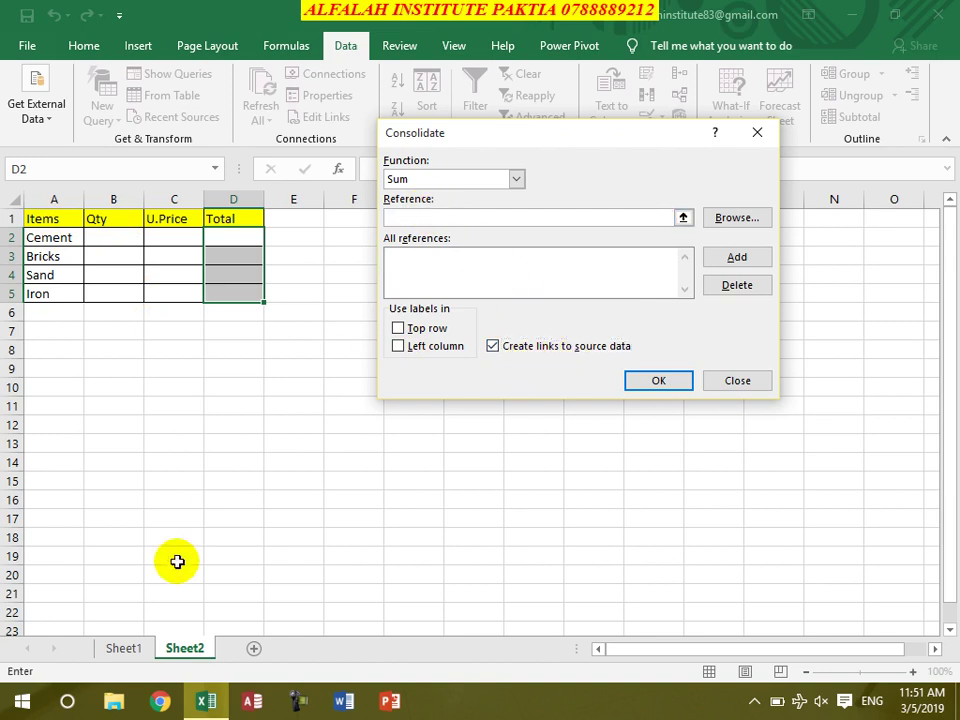
click(124, 648)
drag(307, 258, 305, 312)
click(738, 257)
drag(531, 140, 329, 95)
drag(594, 256, 598, 312)
click(535, 210)
drag(912, 257, 907, 312)
click(535, 210)
Step: Add the Sheet1 Total ranges E10:E13 and J10:J13 as references and run the consolidation
drag(280, 388, 289, 441)
click(531, 212)
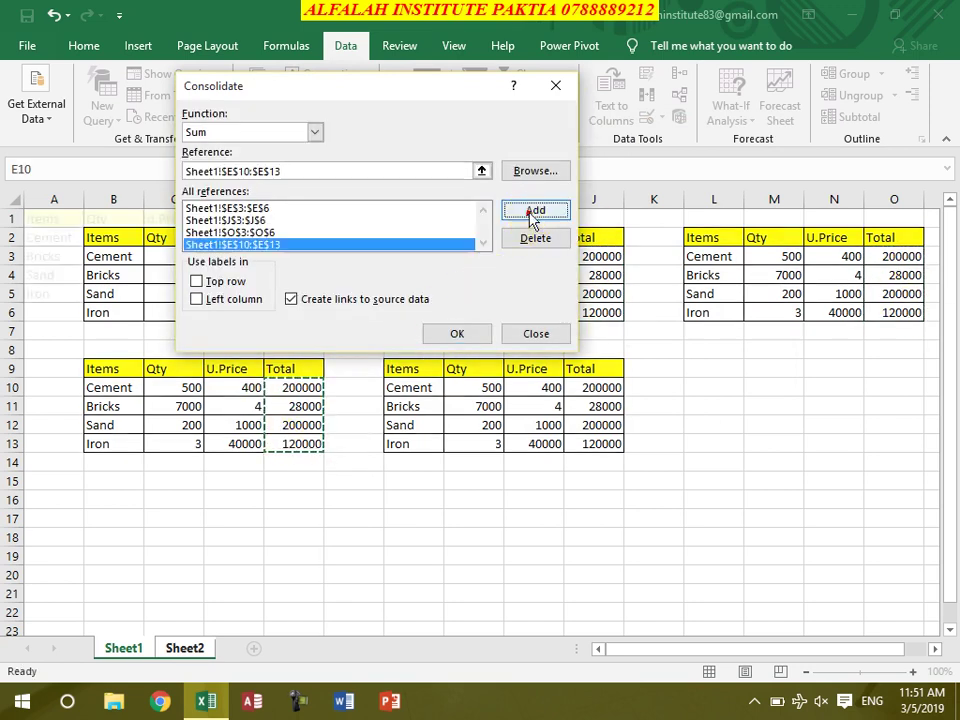
drag(612, 392, 608, 445)
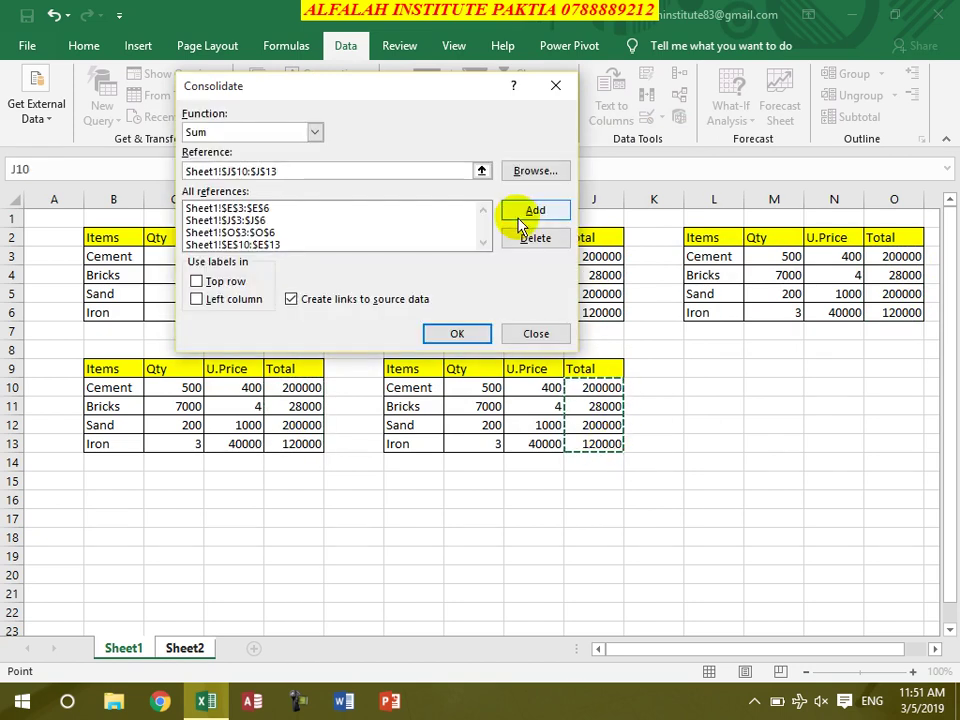
click(521, 211)
click(463, 334)
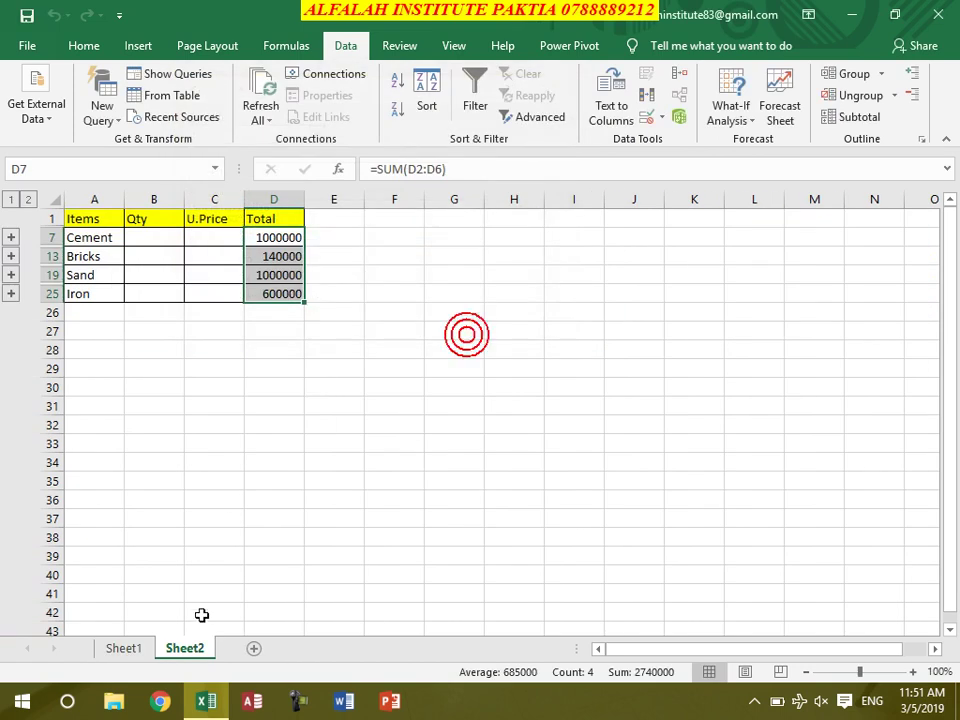
Step: Examine the consolidated source rows by expanding and collapsing the Cement and Iron groups and both outline levels
click(210, 345)
click(10, 237)
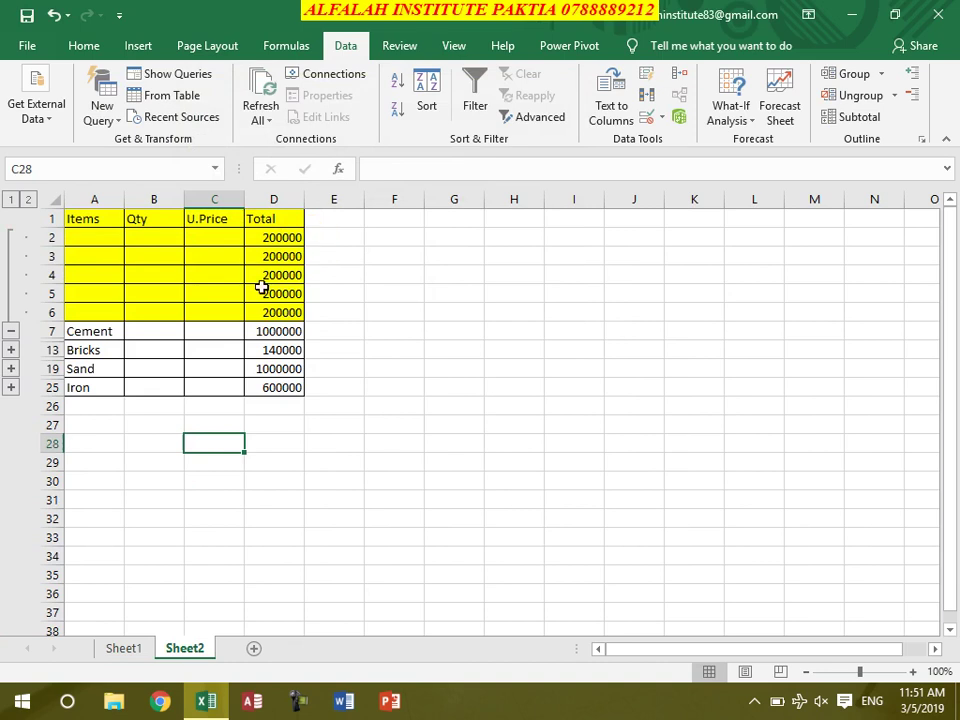
click(10, 331)
click(10, 293)
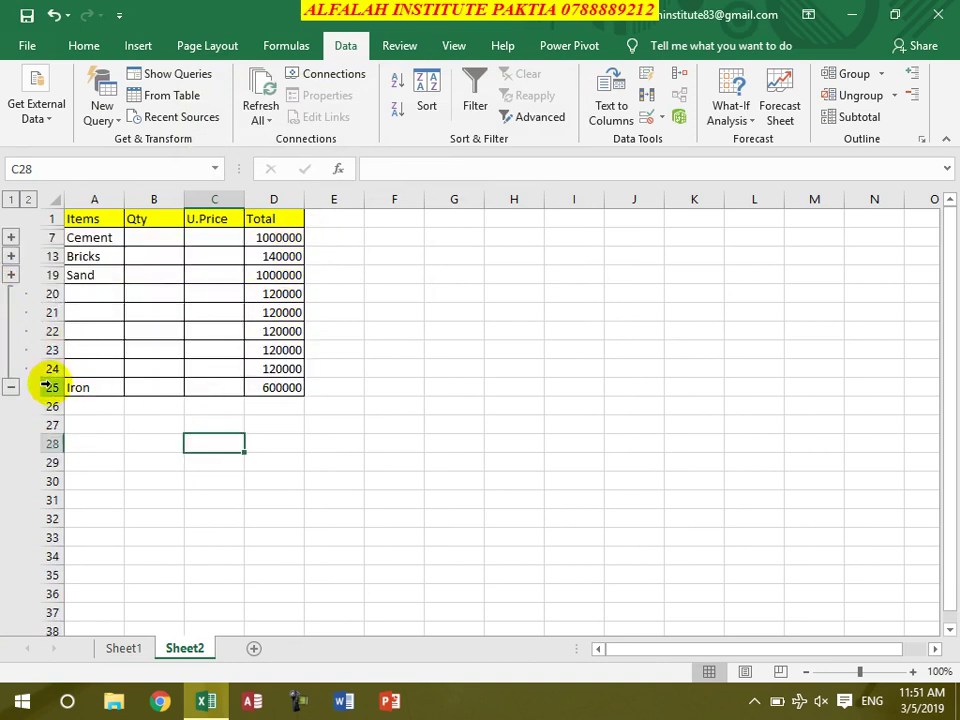
click(11, 387)
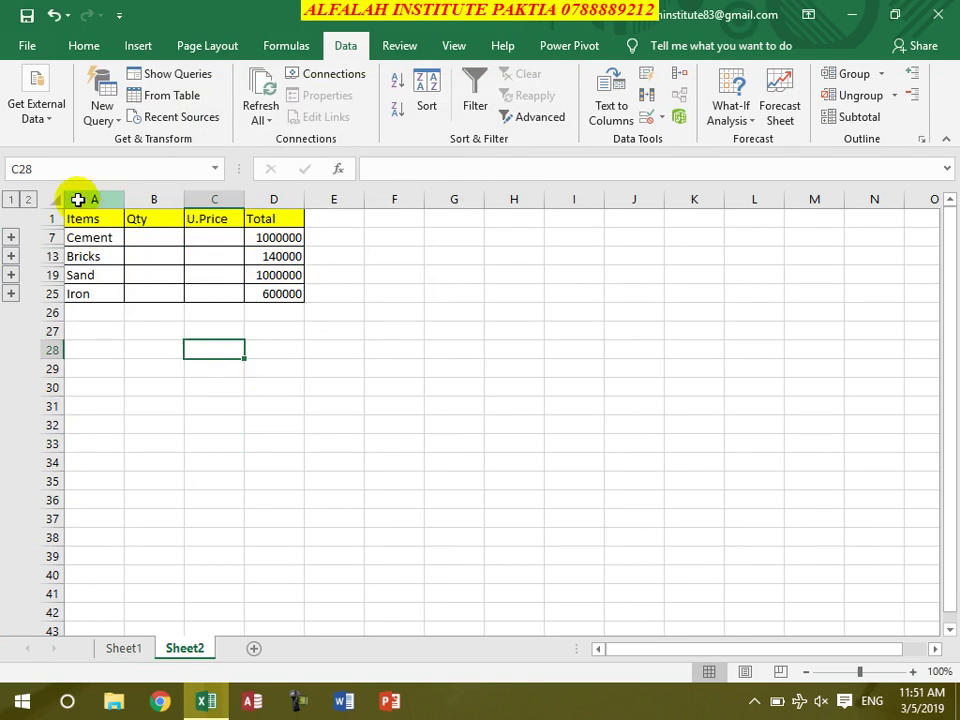
click(28, 200)
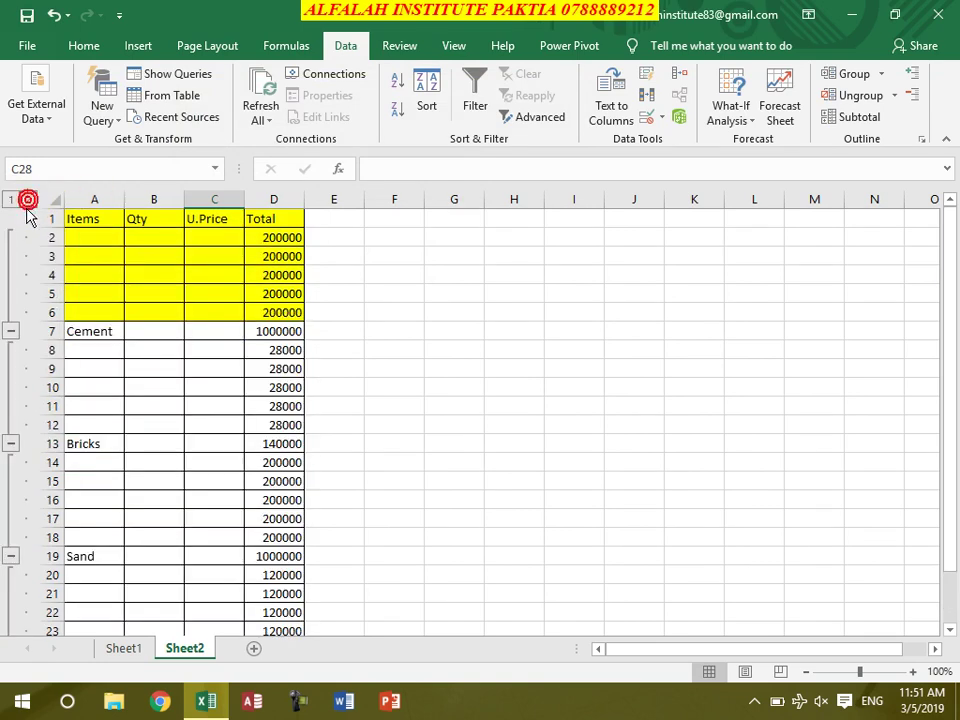
click(11, 200)
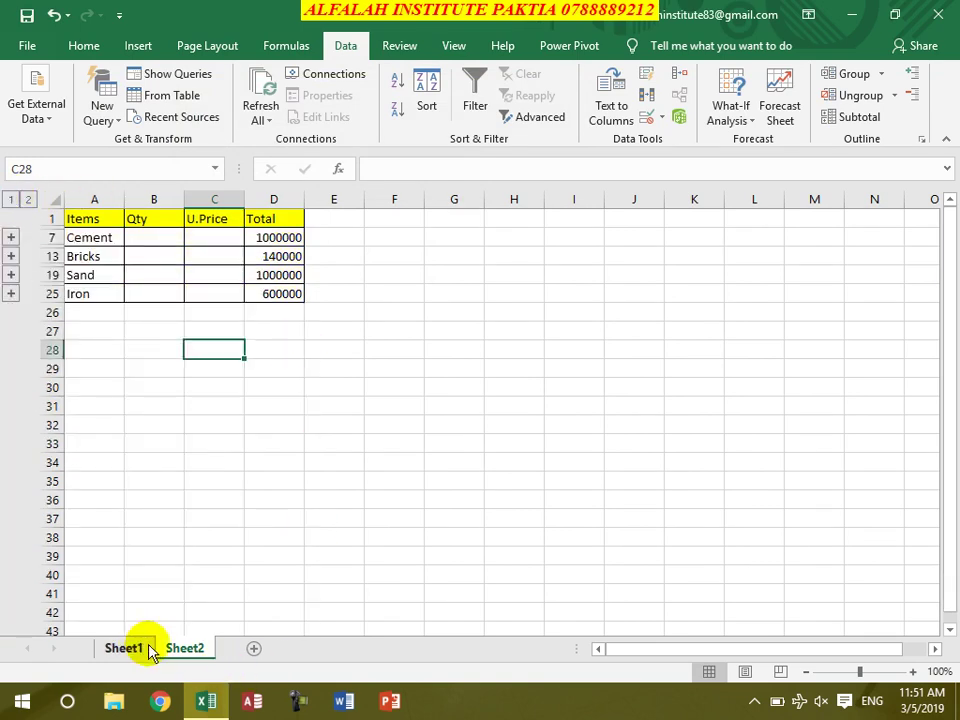
Step: On Sheet1, set the Bricks quantity in H4 to 20000 and in M4 to 15000
click(118, 650)
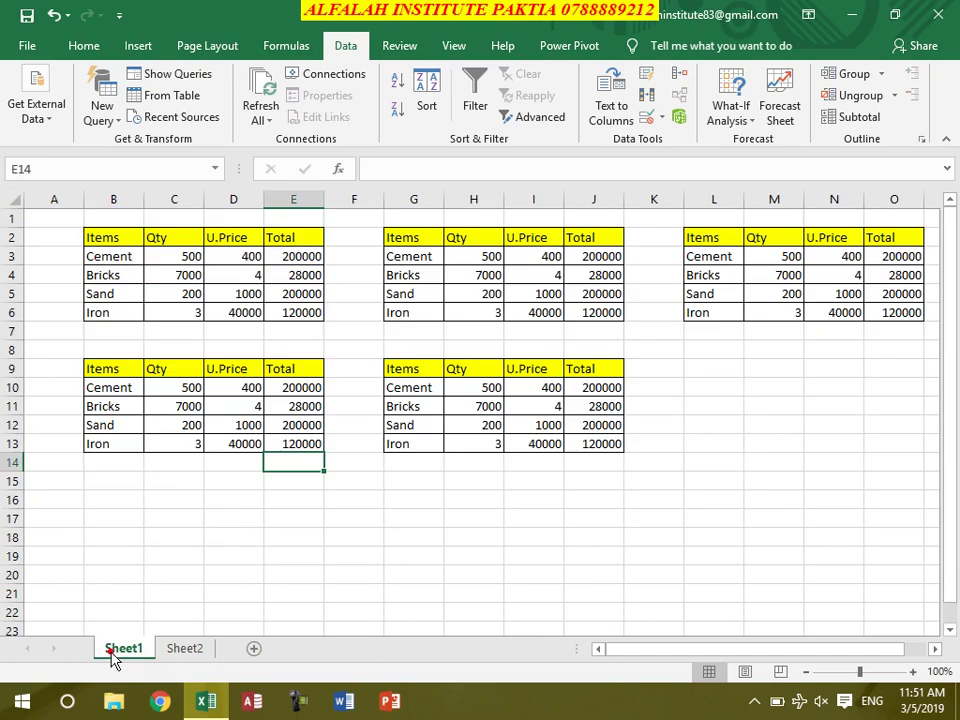
click(476, 275)
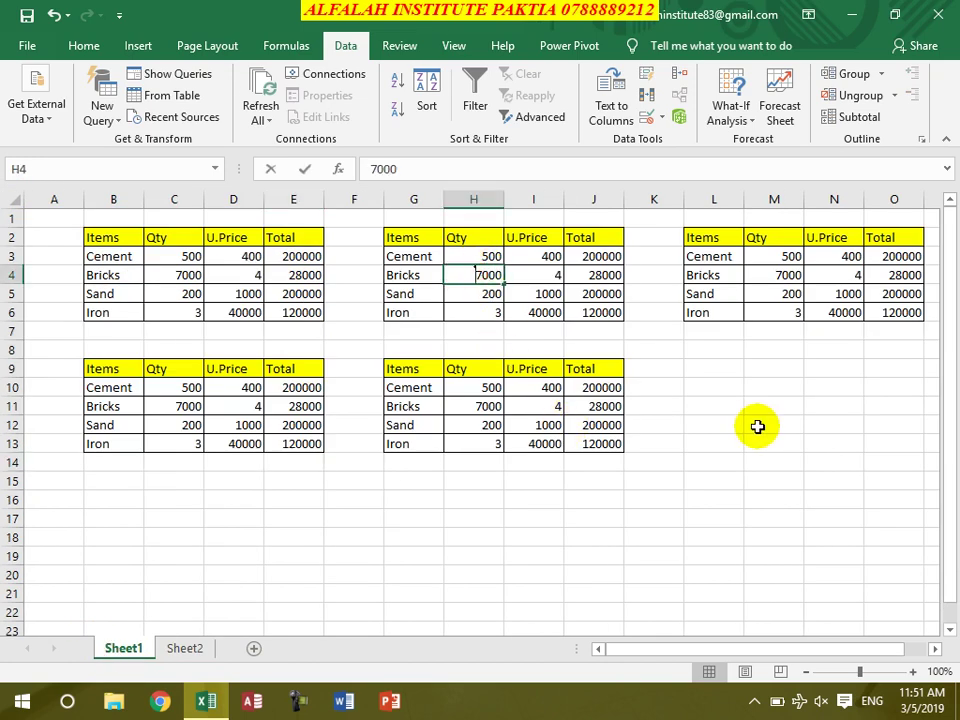
text(200)
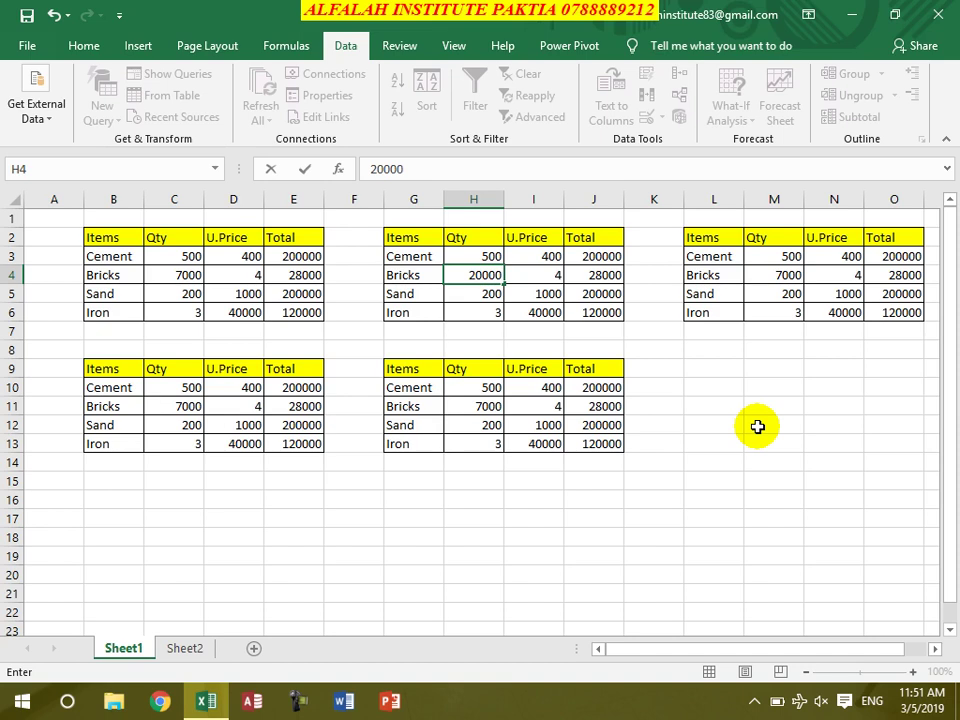
key(Tab)
click(777, 279)
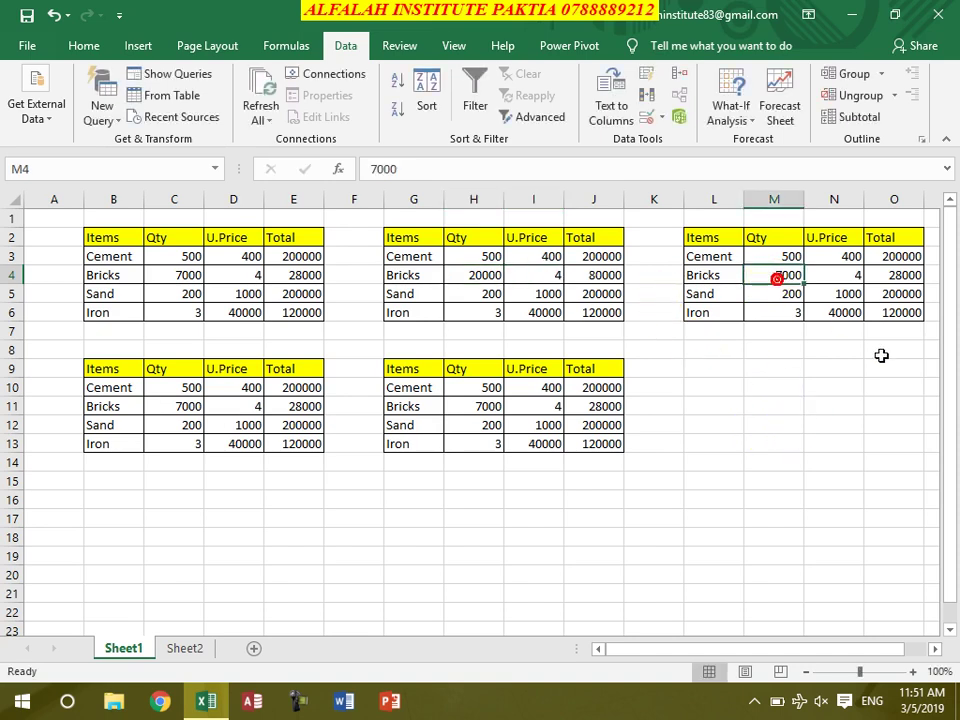
text(15)
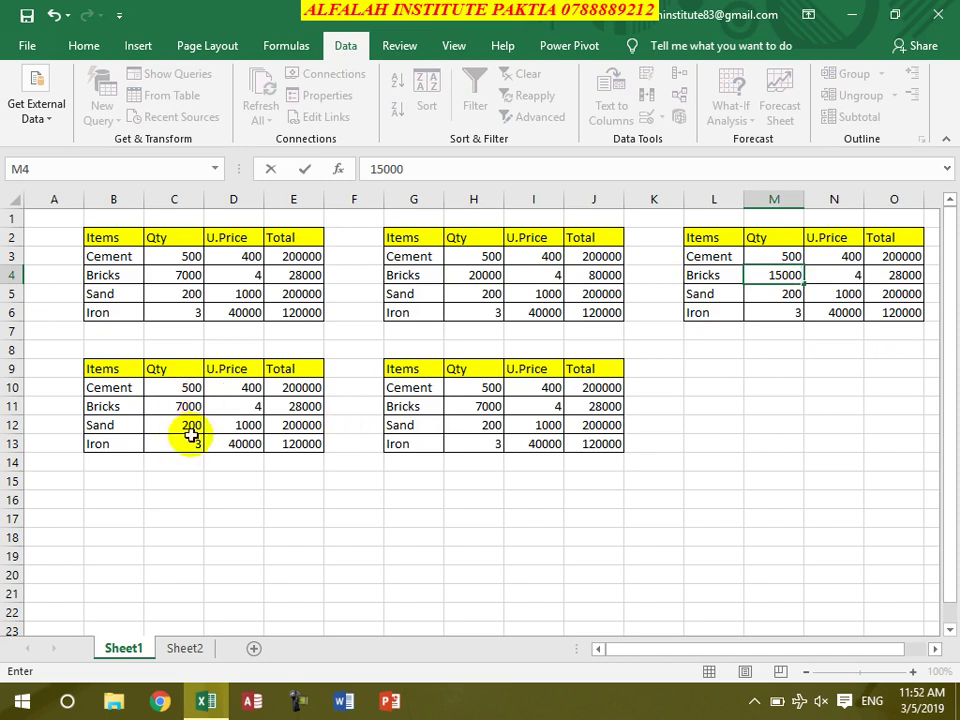
Step: Set the Bricks quantity in C11 to 33456 and in H11 to 12345
click(171, 406)
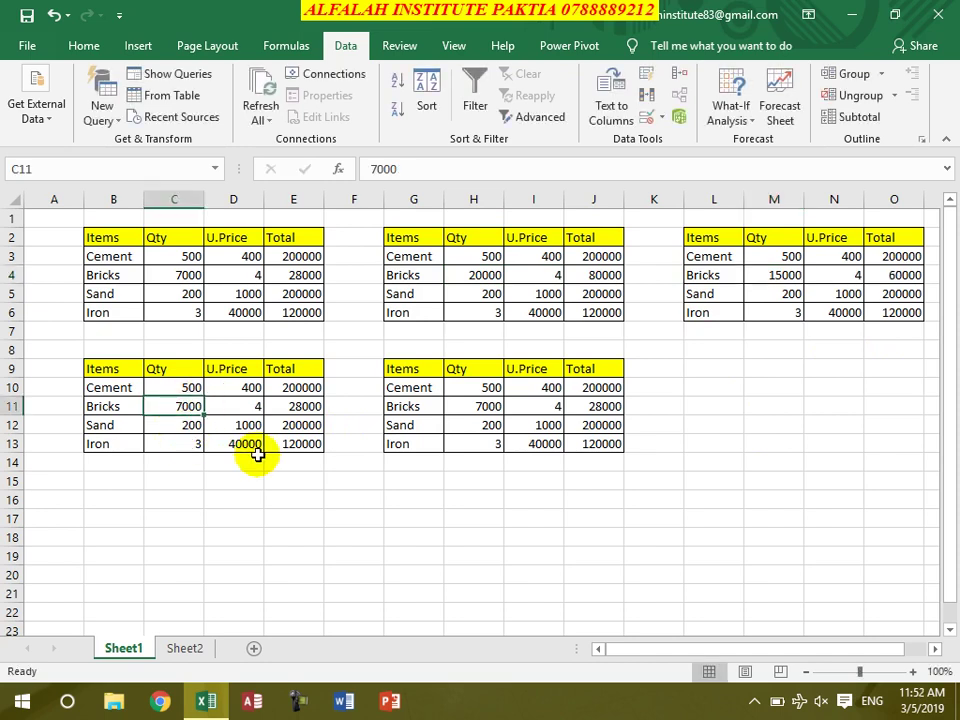
text(3345)
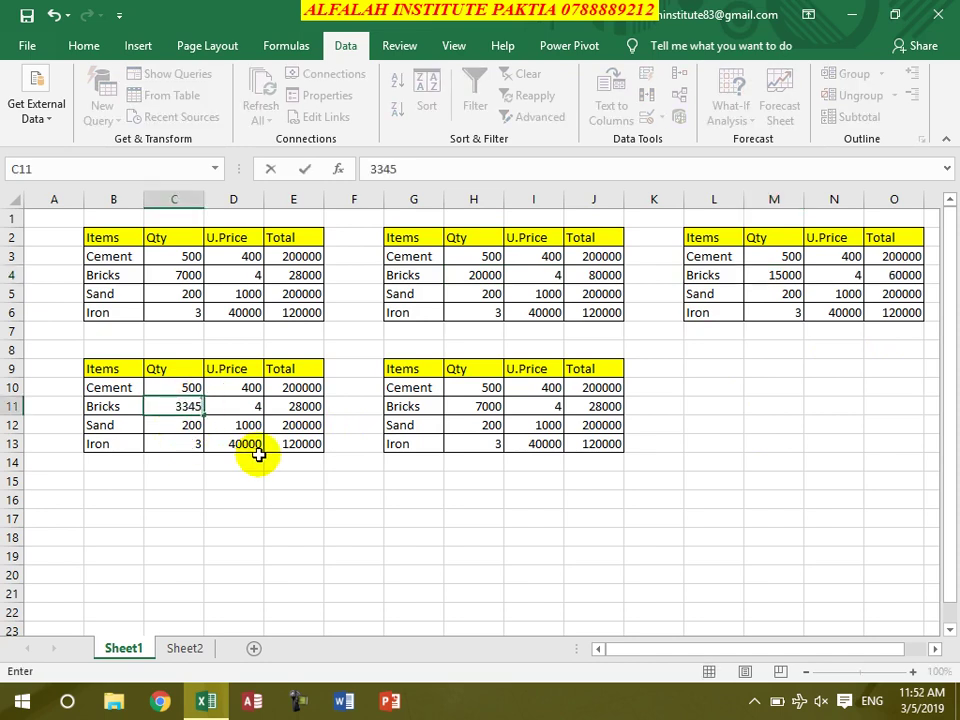
text(6)
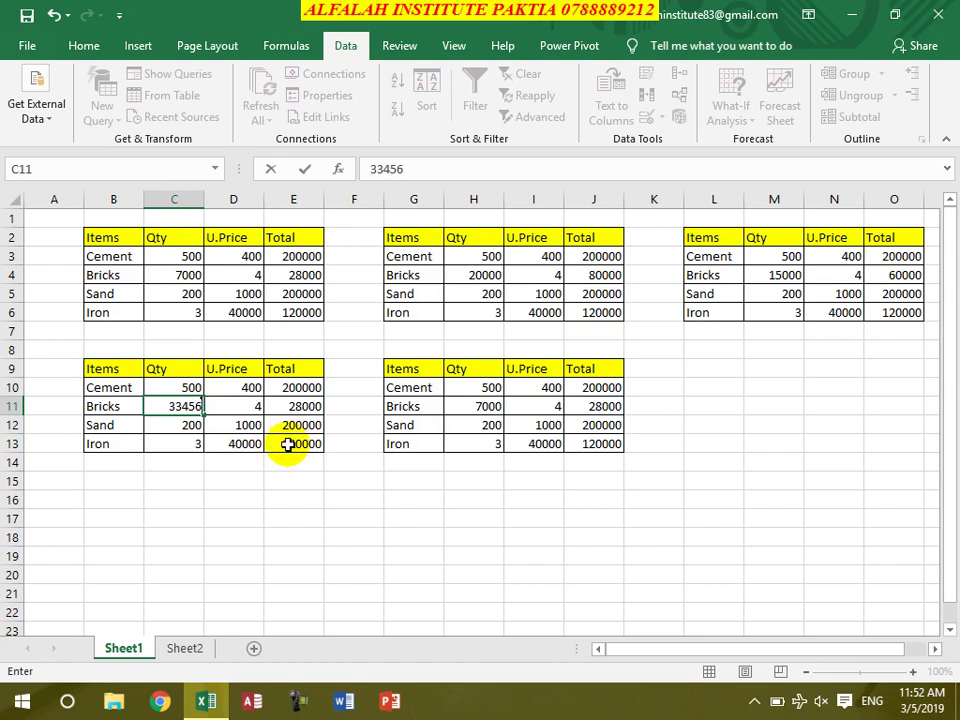
click(482, 405)
text(1234)
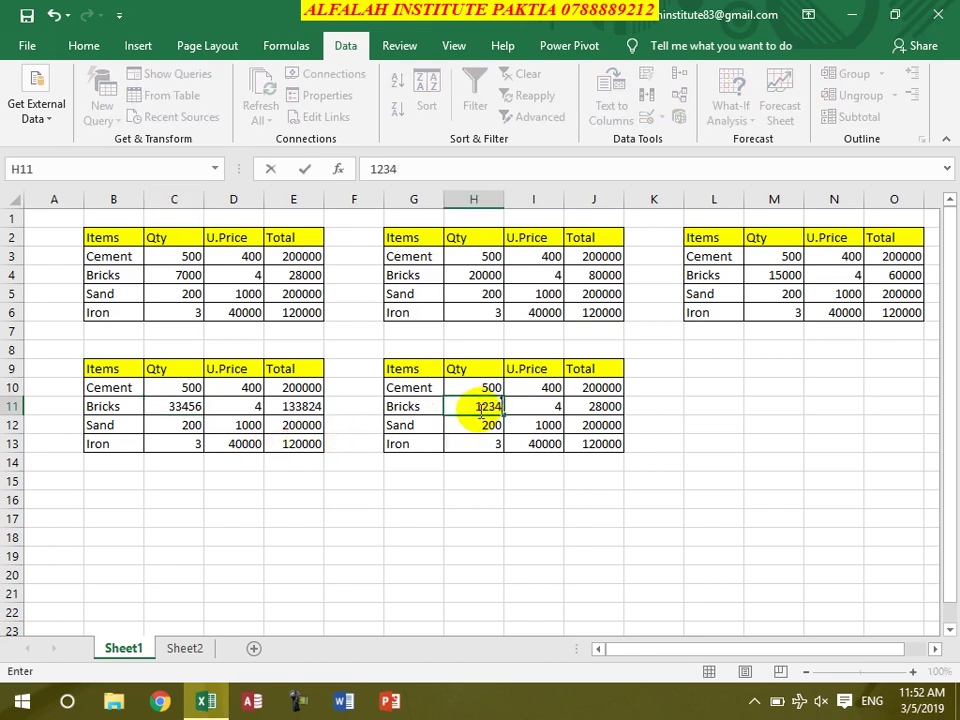
text(5)
click(499, 430)
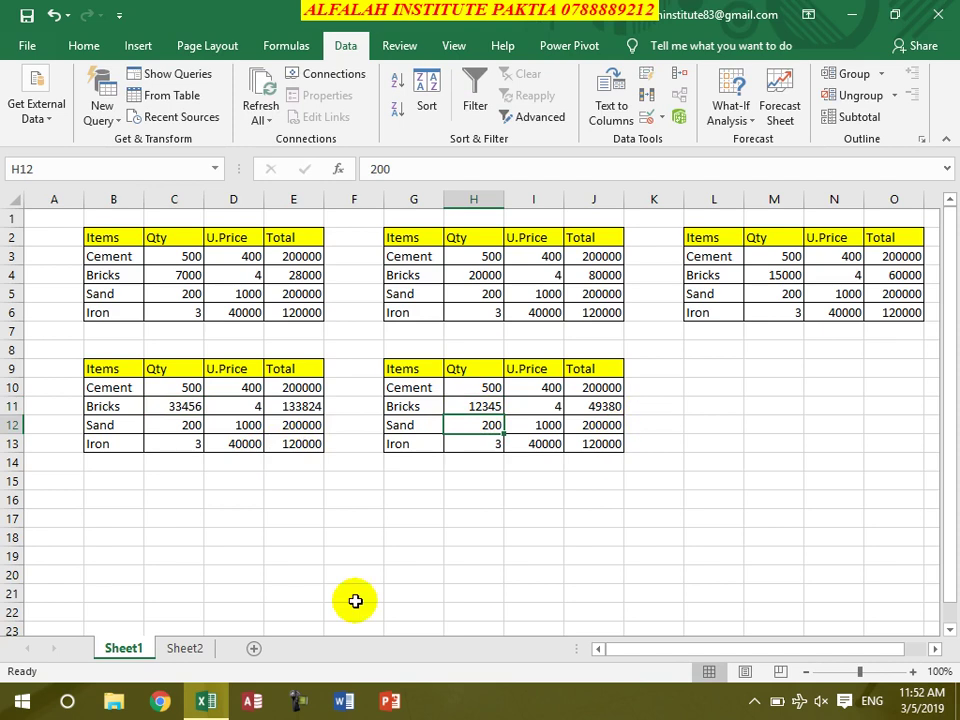
Step: Check the Bricks total on Sheet2, expanding its source rows and collapsing the outline back to the summary level
click(186, 649)
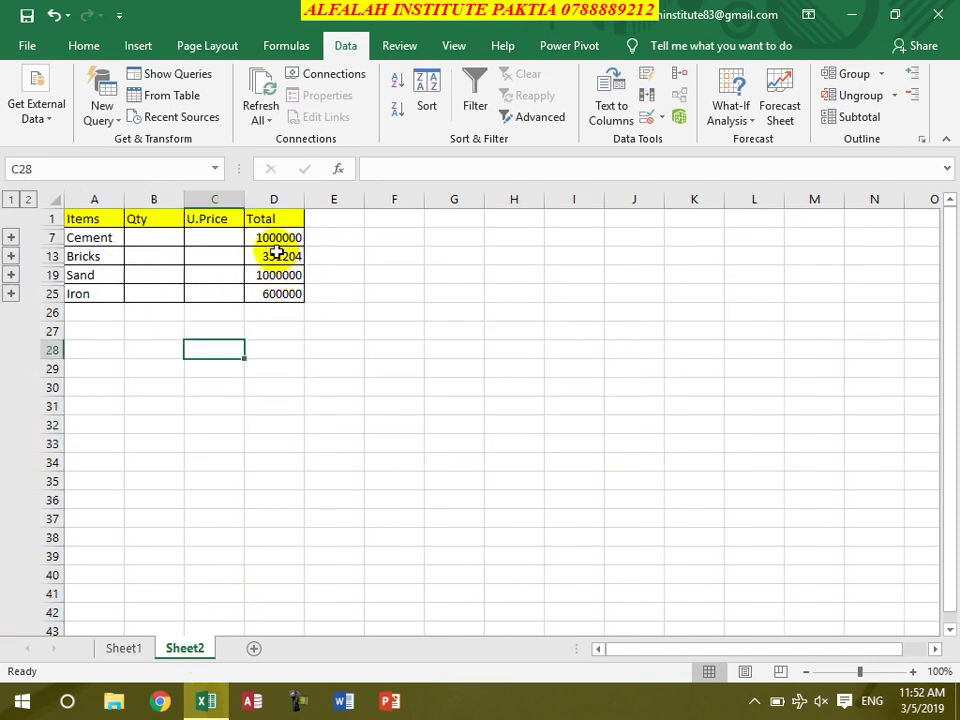
click(12, 256)
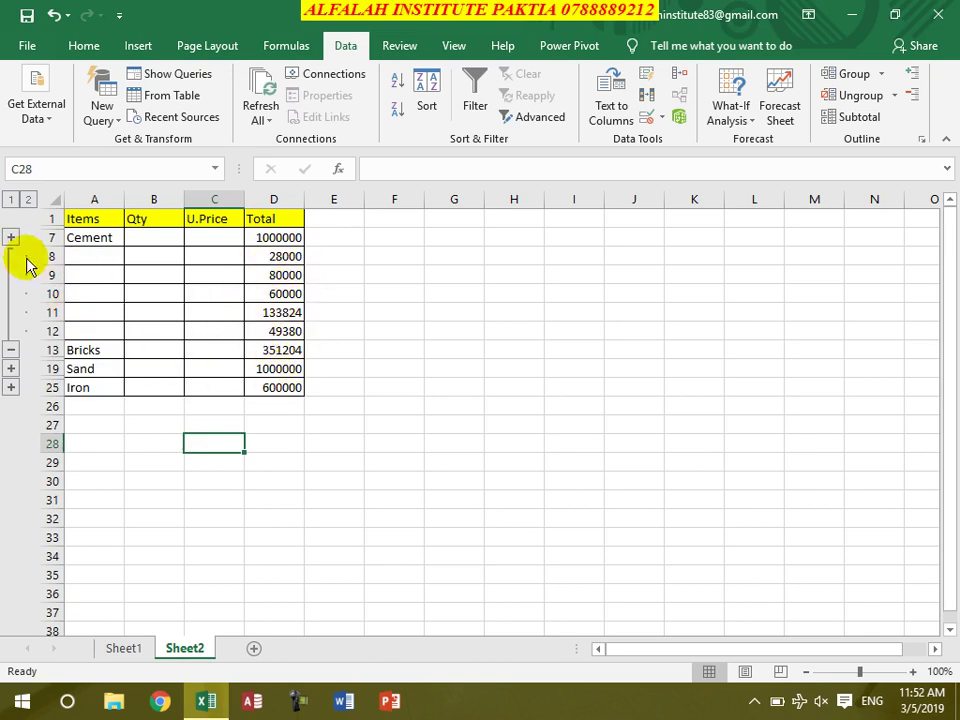
click(10, 200)
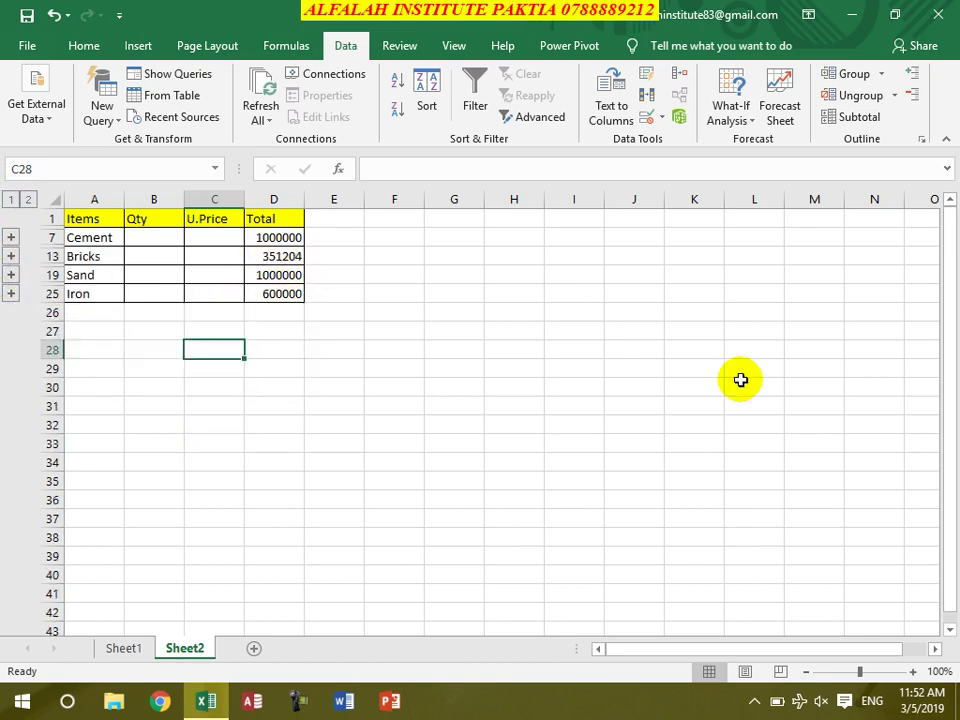